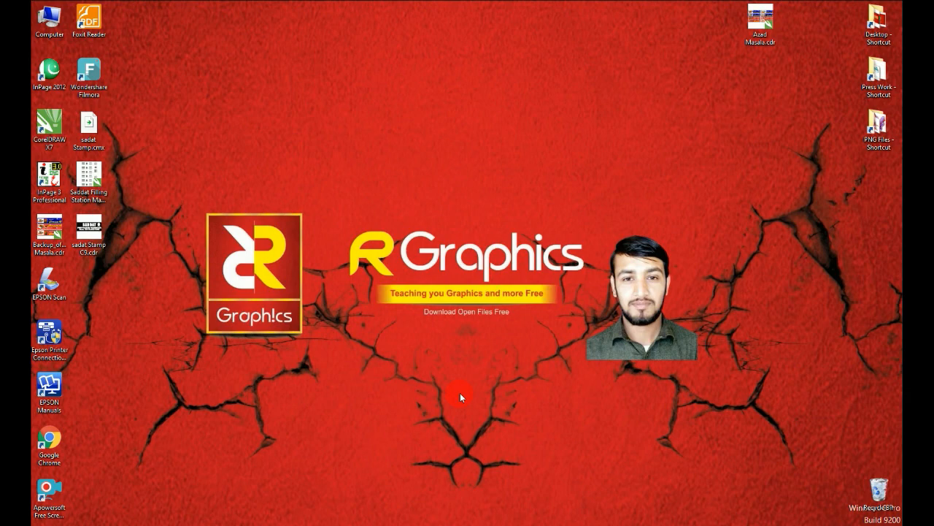
Open the veterinary doctor's card image from the Desktop shortcut's Monthly Work > 2020 > 05 May folder
double_click(876, 25)
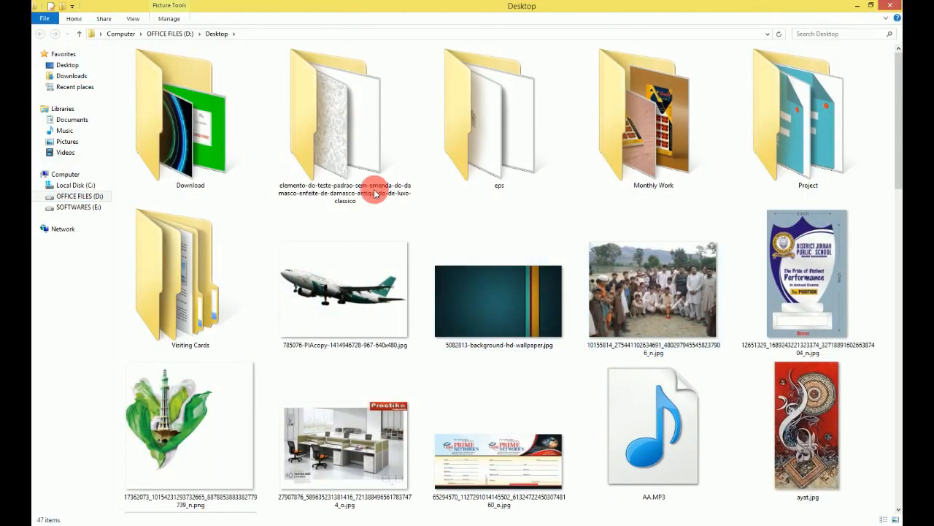
double_click(661, 128)
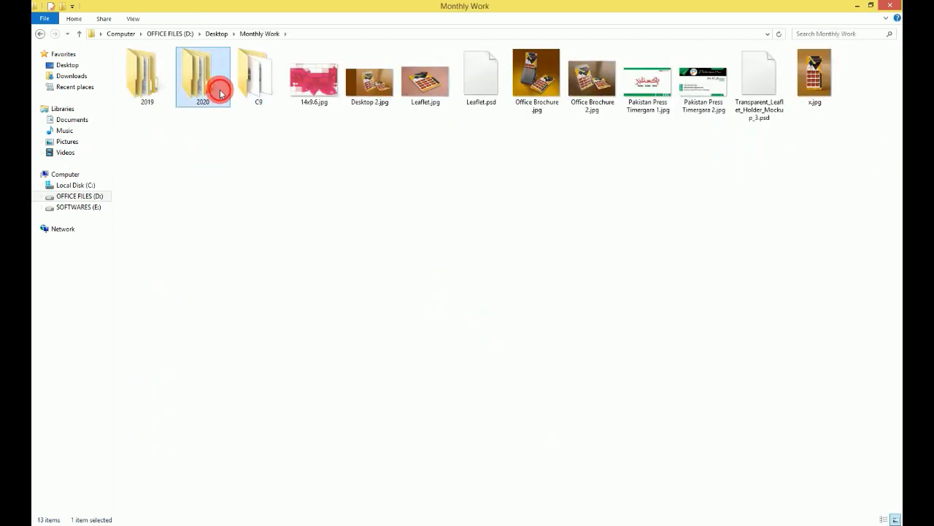
double_click(217, 89)
click(159, 101)
double_click(159, 101)
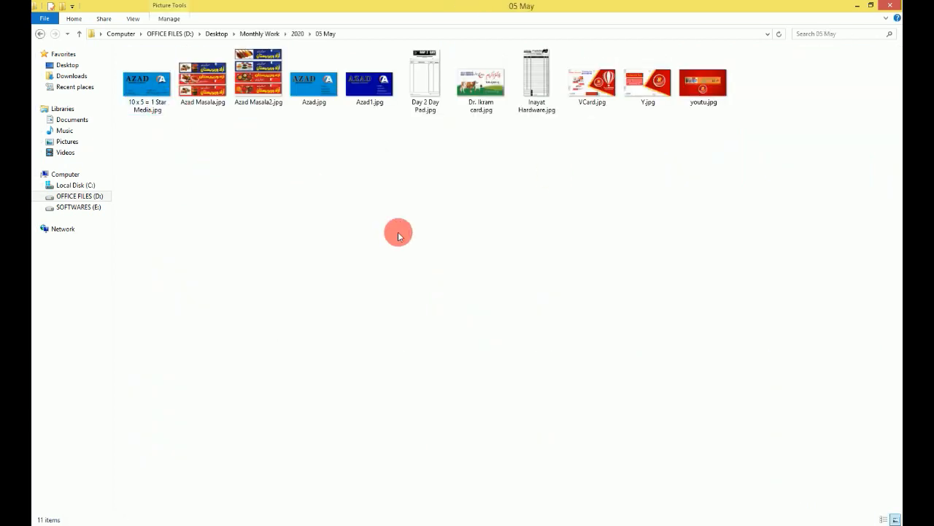
click(481, 88)
double_click(481, 88)
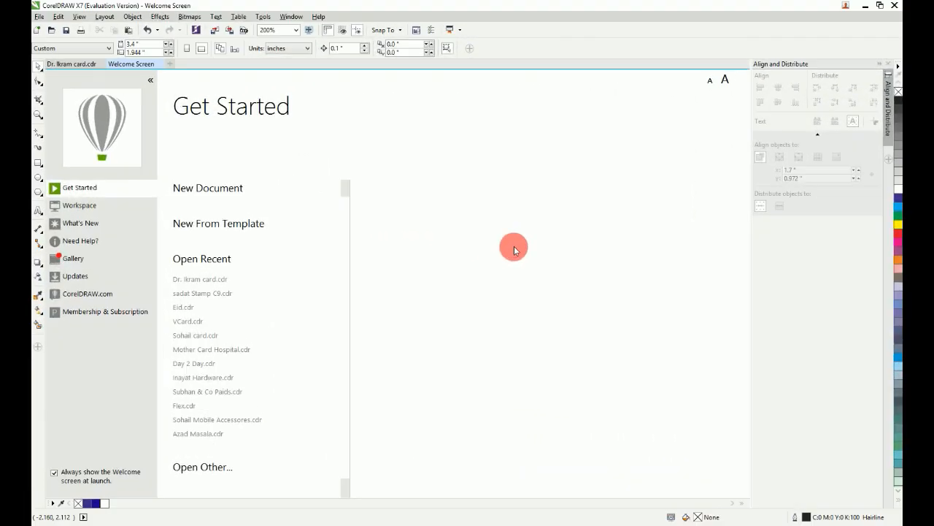
Create a new document 3.5 inches wide and 2.2 inches high with CMYK as the primary color mode
click(40, 16)
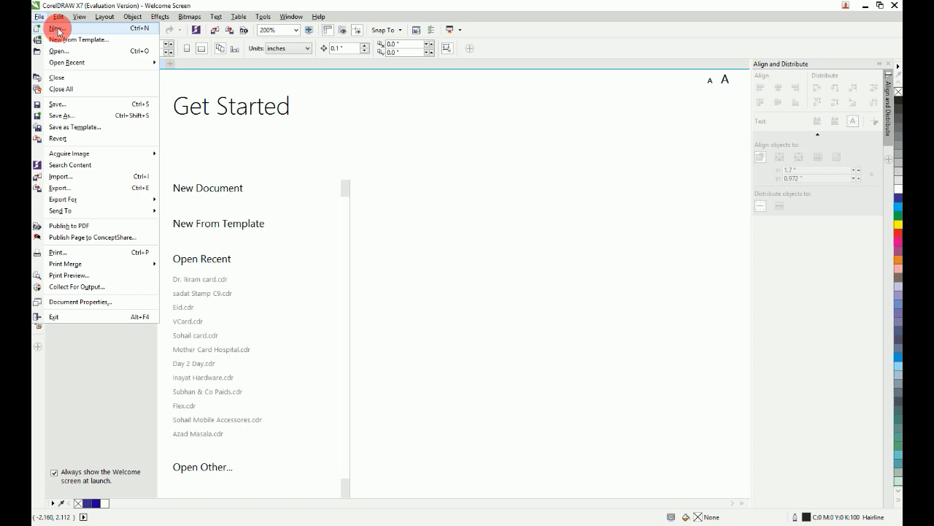
click(57, 29)
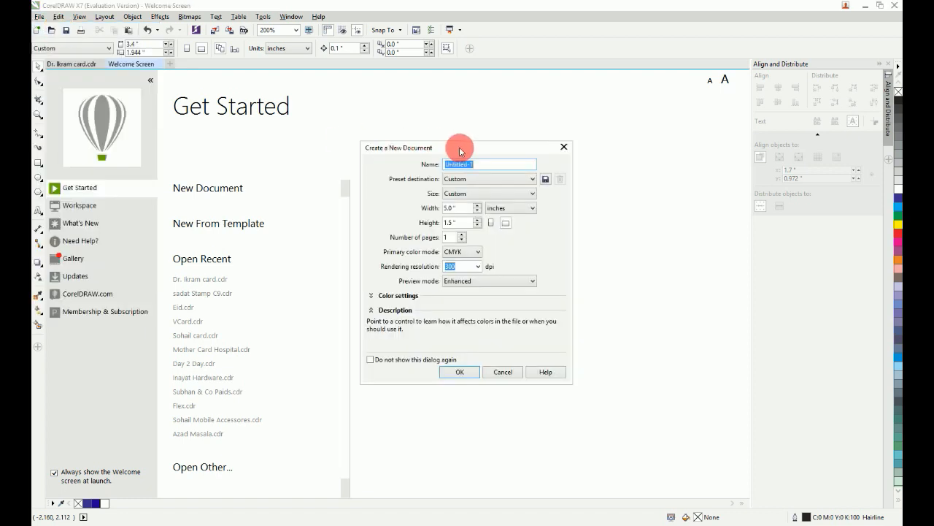
click(447, 208)
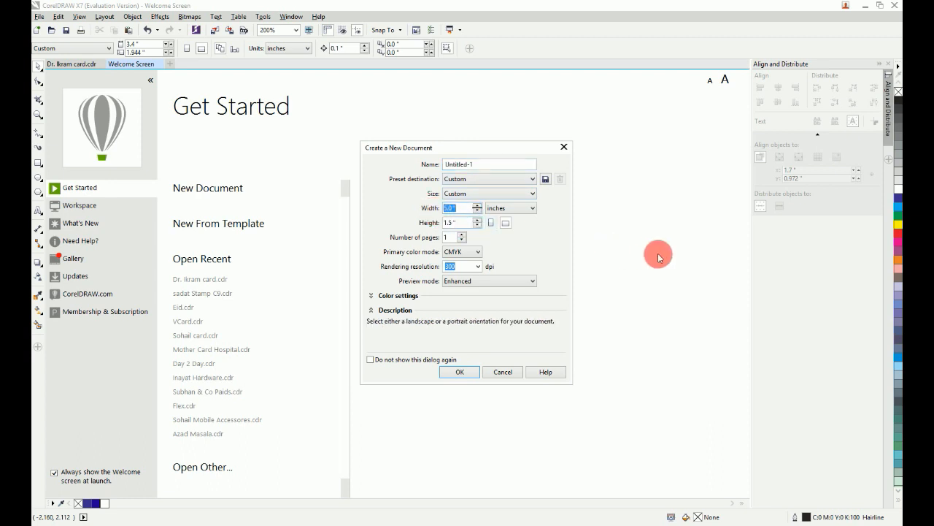
text(3)
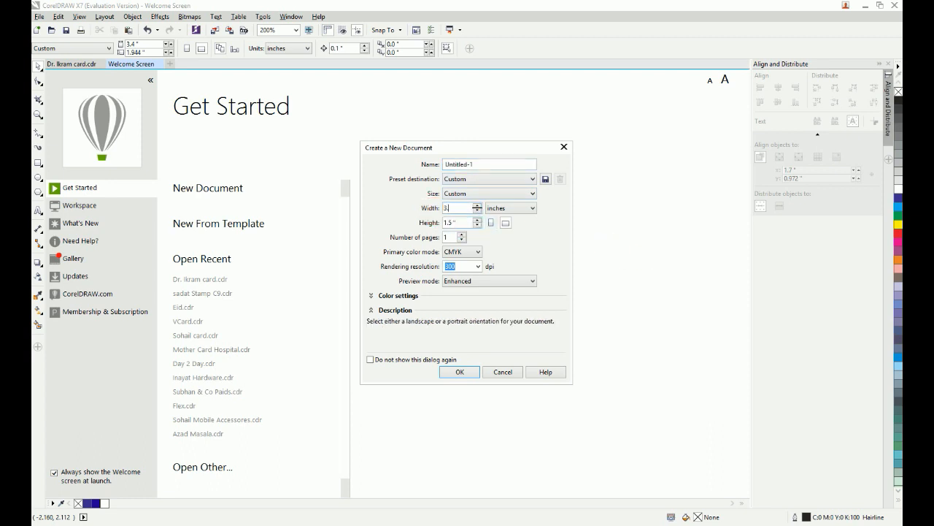
text(.5)
key(Tab)
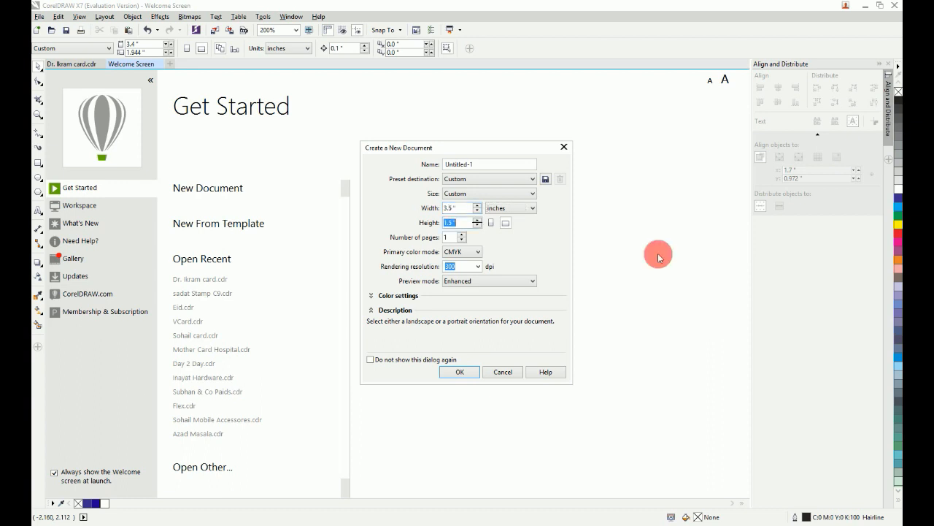
text(2)
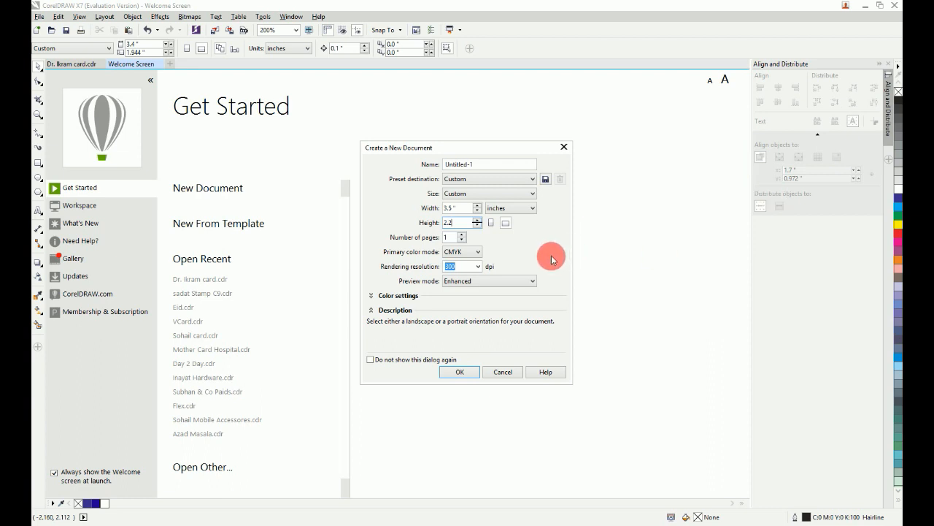
click(466, 253)
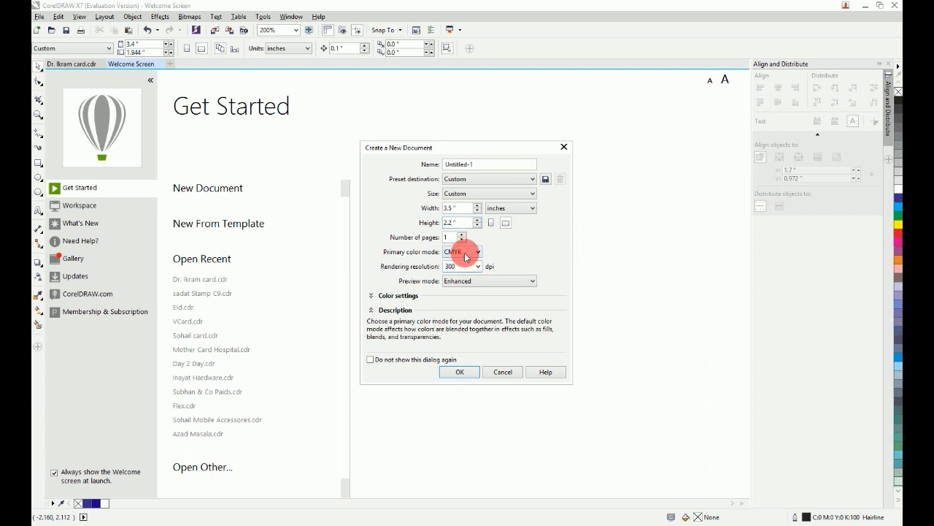
click(465, 254)
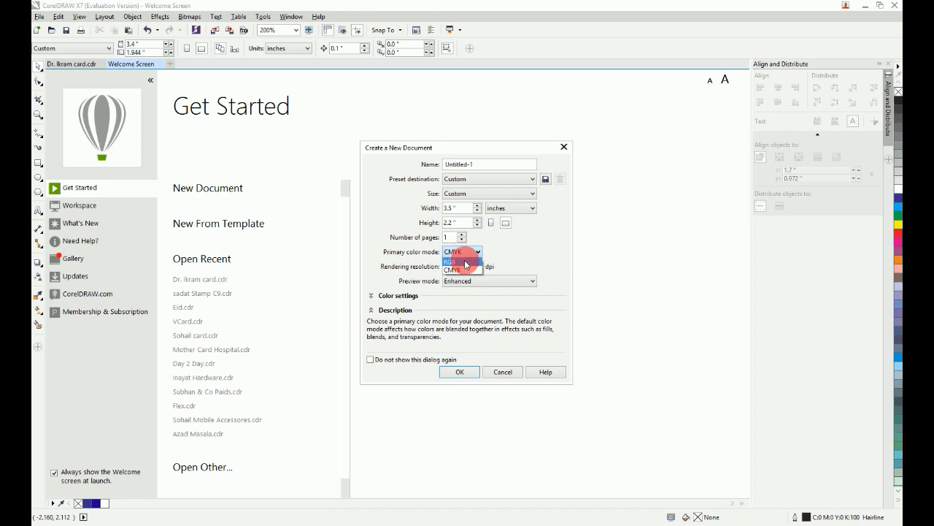
click(464, 270)
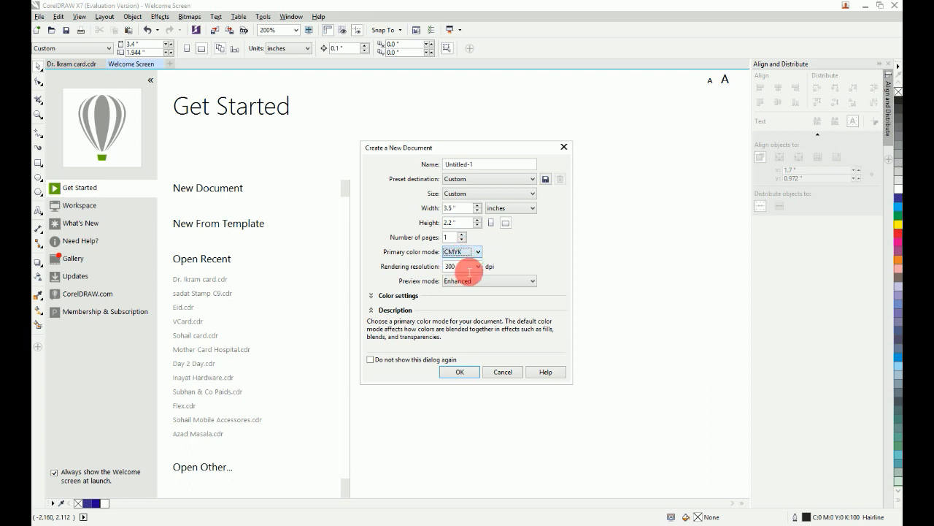
click(460, 373)
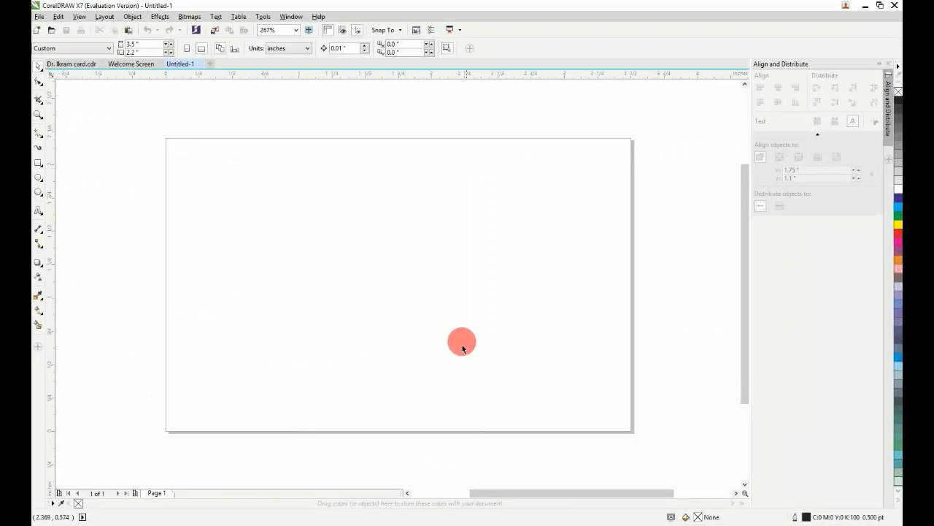
drag(125, 108, 154, 131)
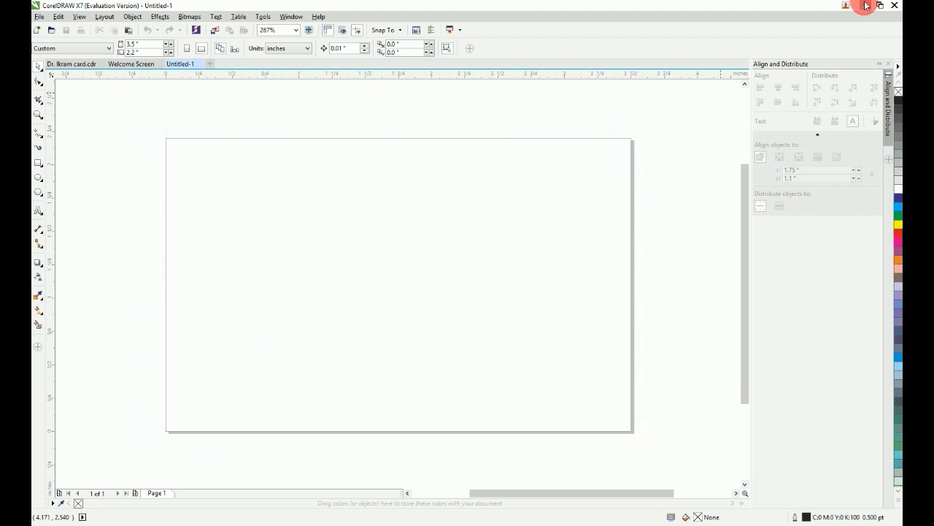
double_click(39, 165)
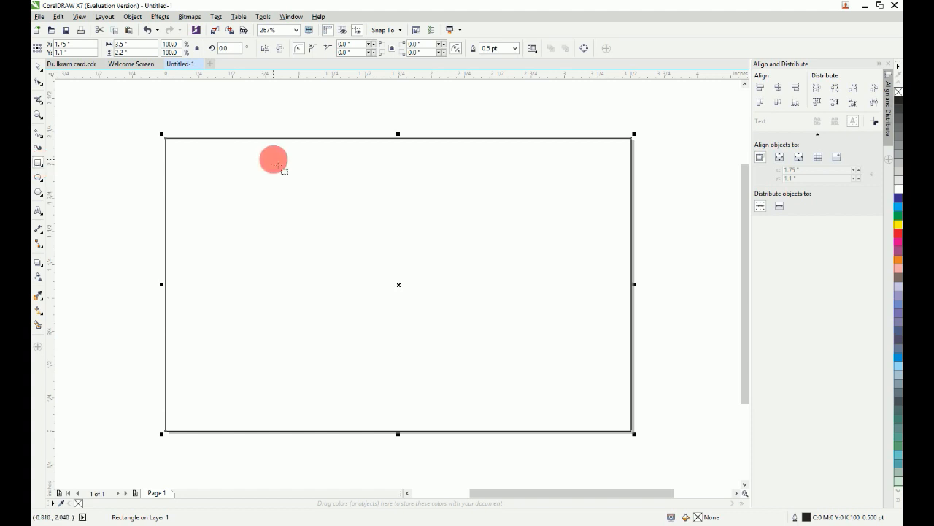
key(Delete)
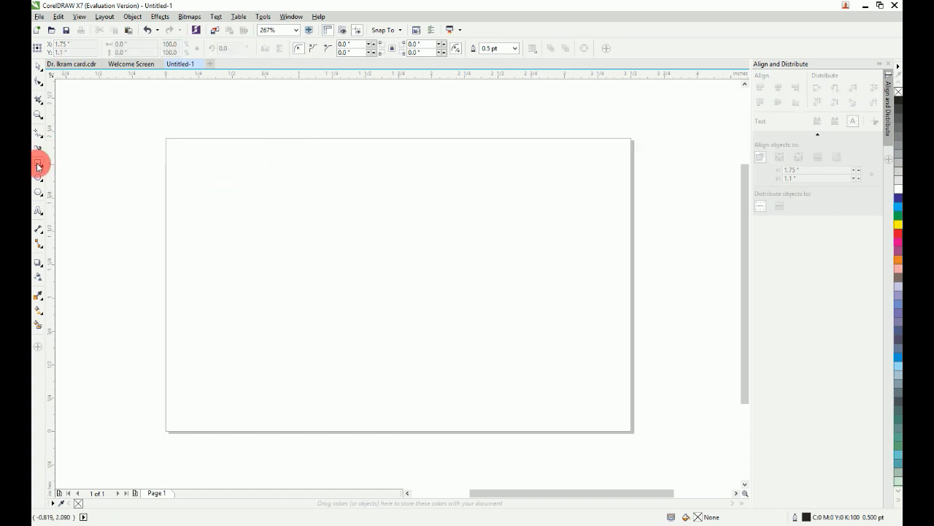
Draw a rectangle over the page and set its size to 3.5 inches wide by 2.2 inches high
drag(125, 111, 522, 344)
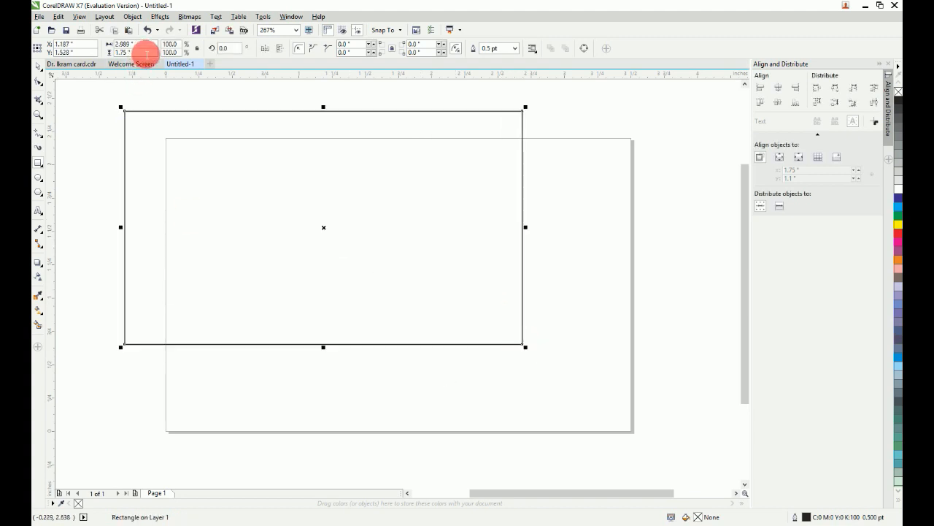
drag(146, 44, 120, 45)
click(344, 121)
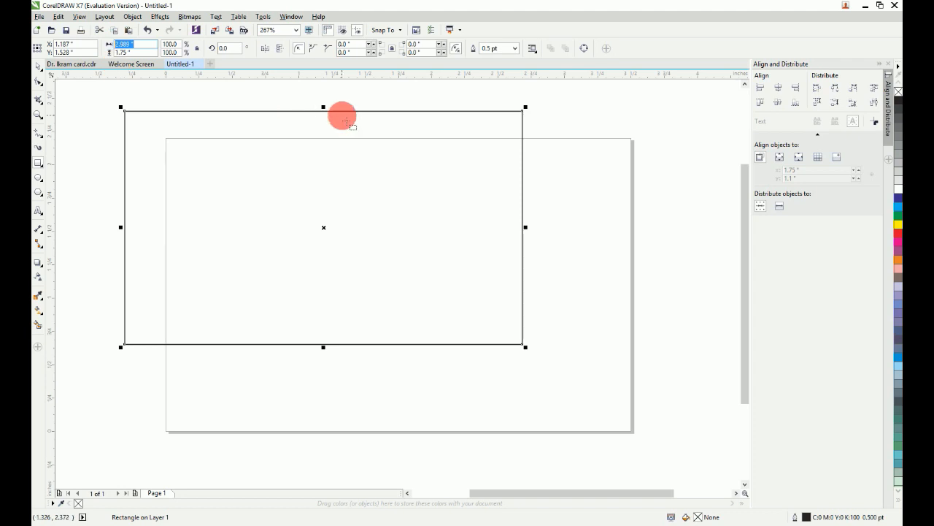
text(3.5)
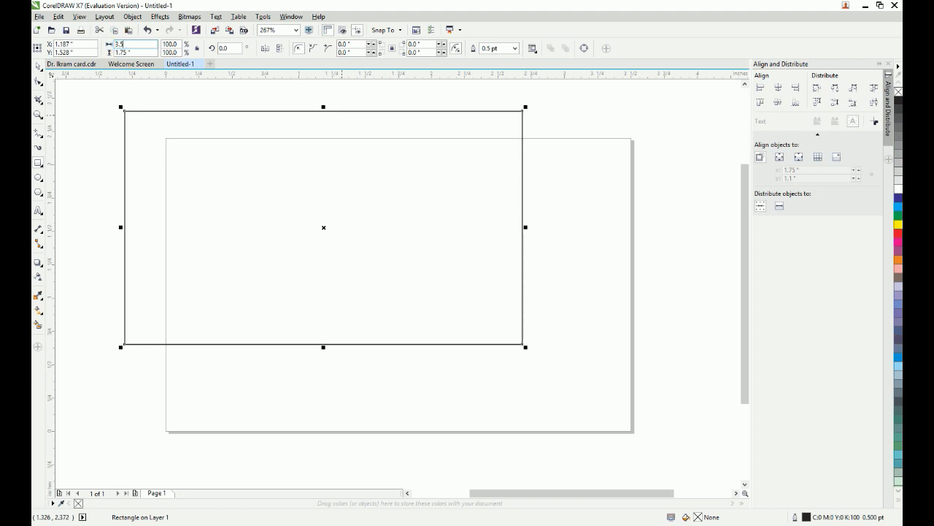
key(Tab)
text(2.2)
key(Return)
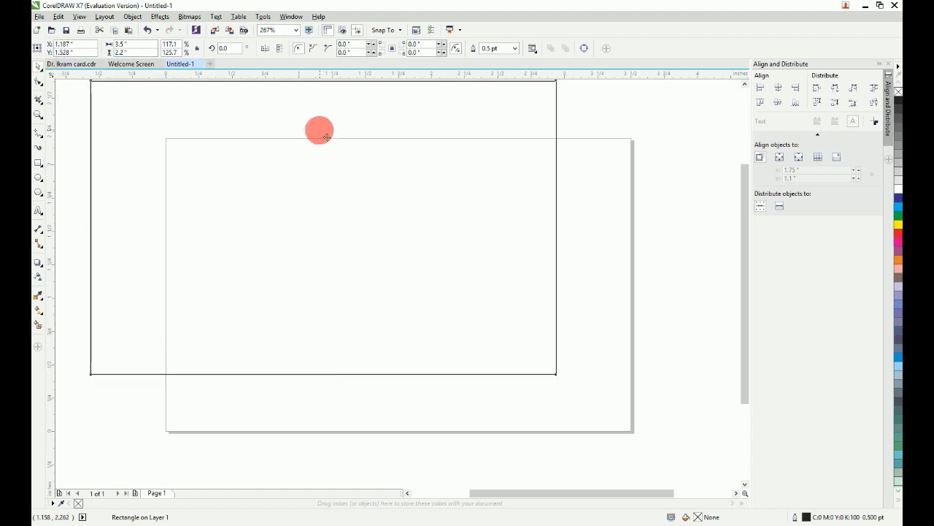
Center the 3.5 by 2.2 inch rectangle on the page so it matches the page border, and deselect it
mouse_move(326, 136)
mouse_down()
mouse_move(379, 150)
mouse_move(401, 171)
mouse_move(310, 126)
mouse_move(315, 132)
mouse_up()
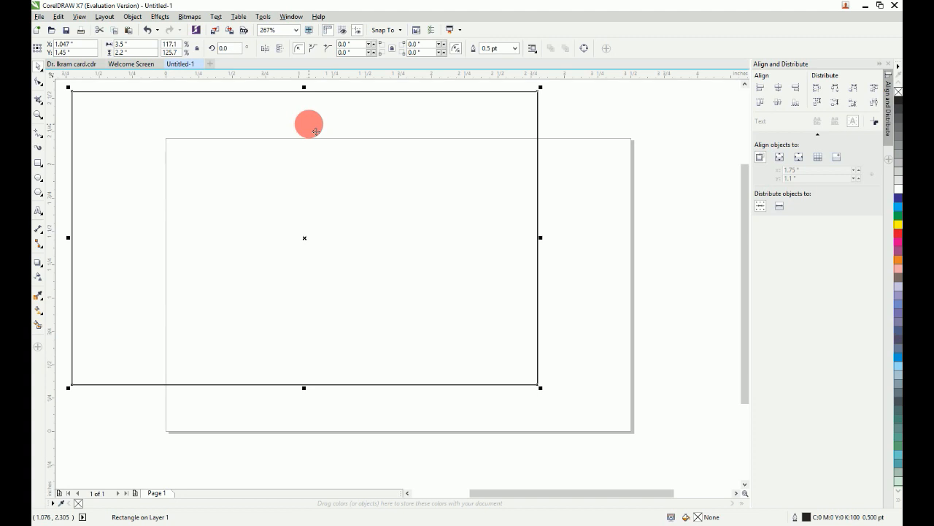
key(Escape)
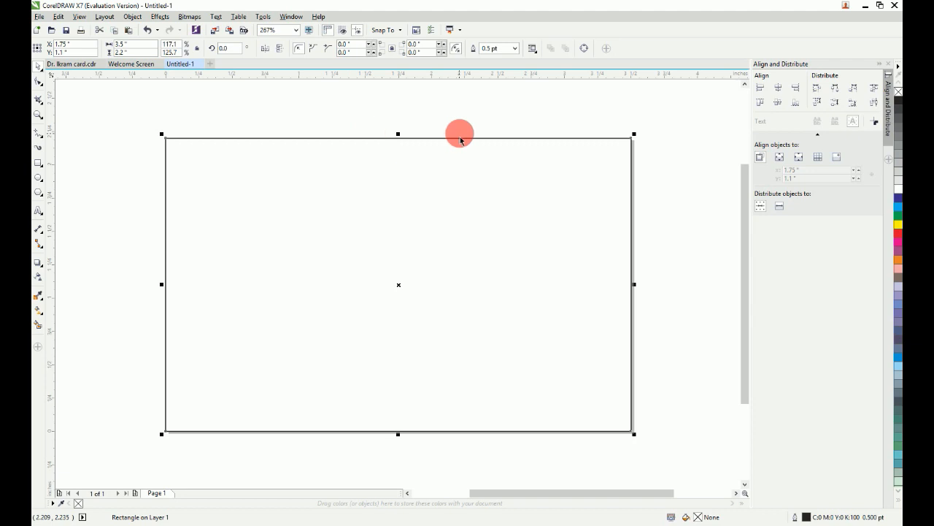
click(488, 120)
click(486, 207)
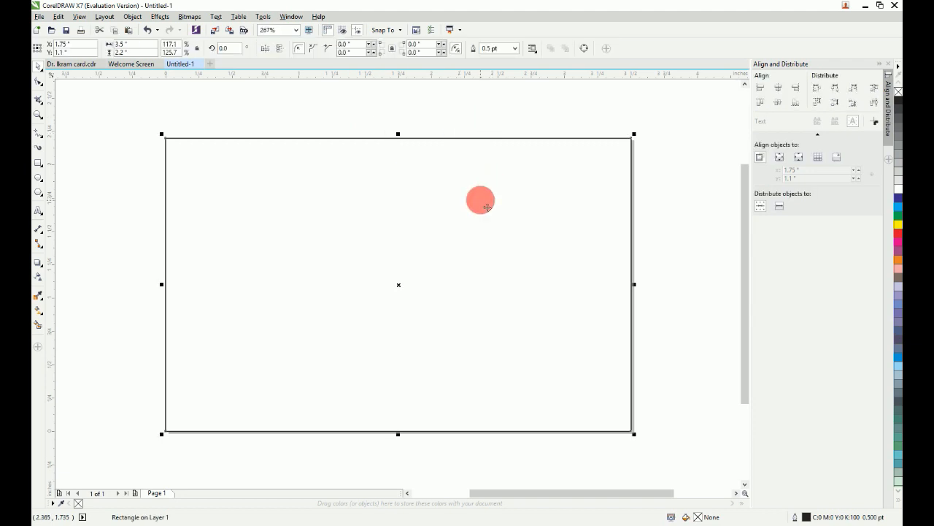
click(640, 148)
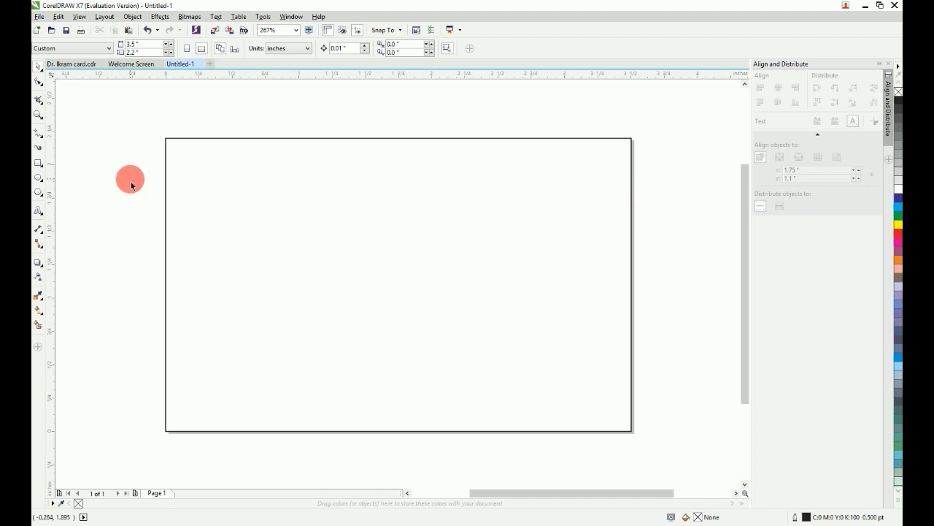
click(168, 195)
click(133, 212)
key(ctrl+a)
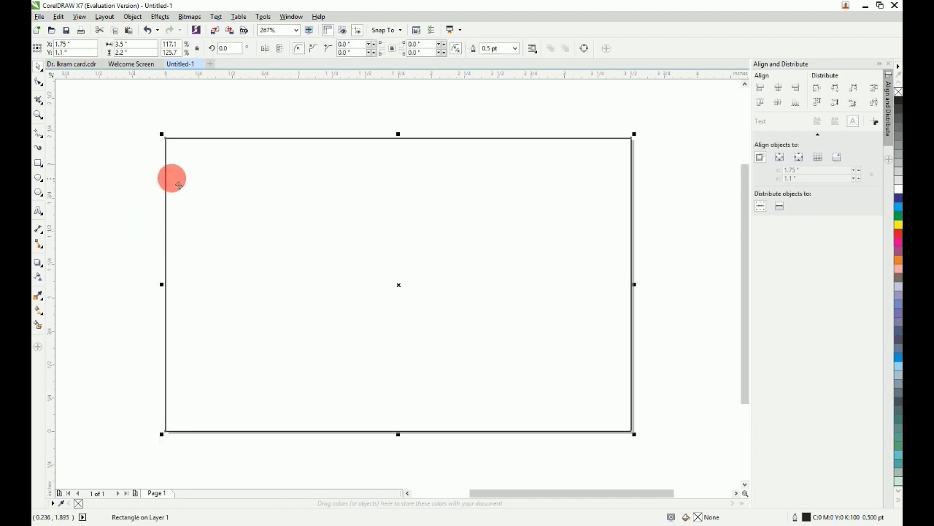
click(665, 157)
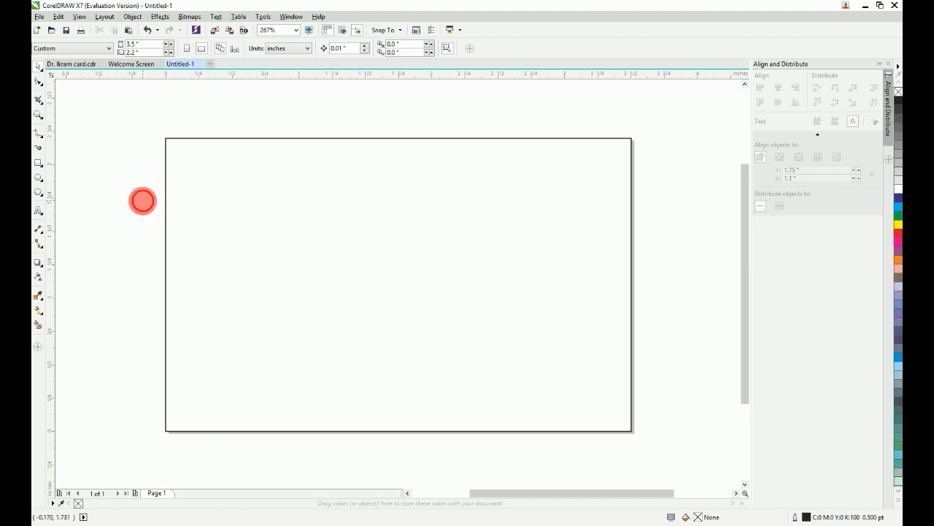
Duplicate the page-size rectangle in place and resize the copy to 3.2 by 1.8 inches as an inner margin frame
click(197, 231)
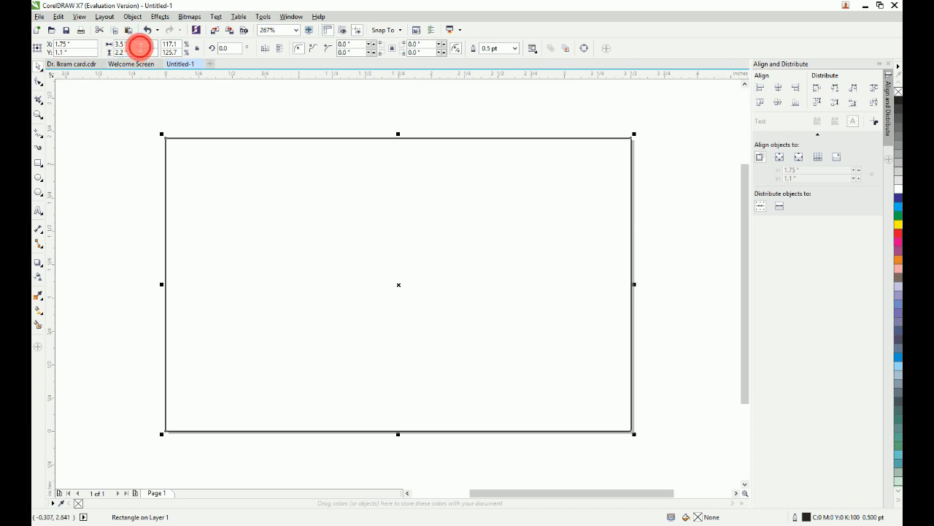
click(130, 44)
text(3)
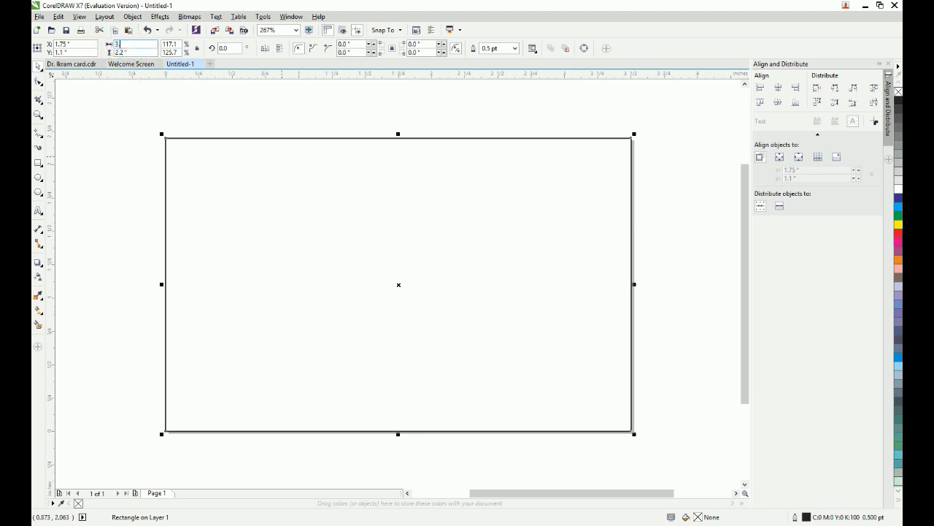
text(.2)
key(Tab)
text(1.75)
key(Return)
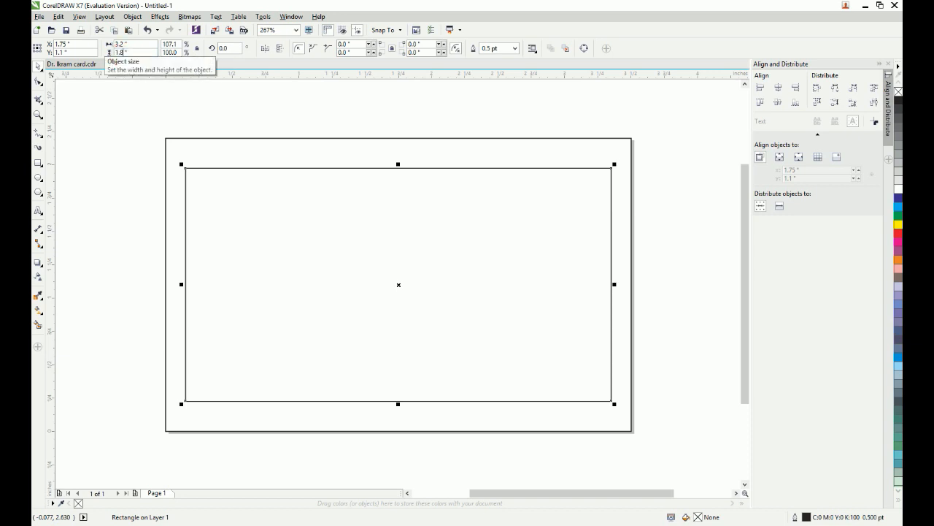
key(Return)
click(661, 176)
key(shift+F4)
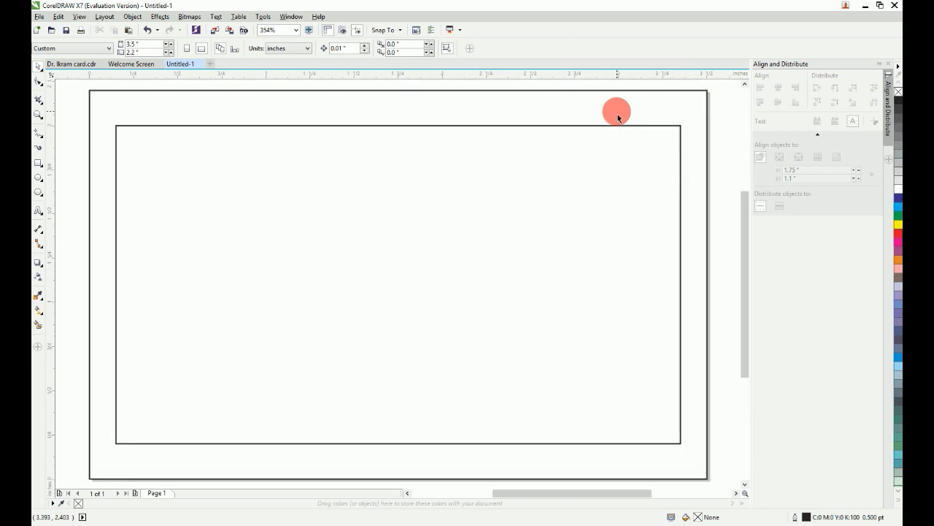
Import the veterinary doctor's card image from the 05 May folder into the document and center it on the page
click(715, 103)
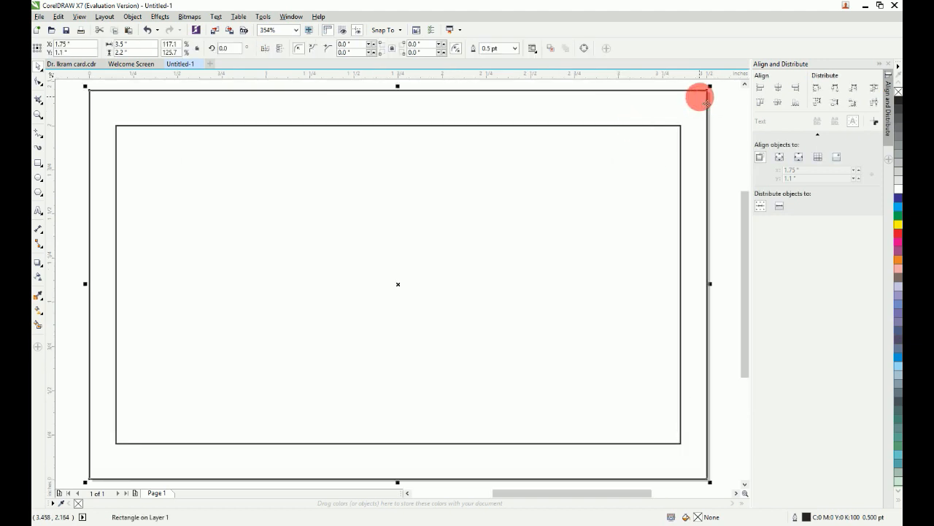
click(863, 5)
drag(479, 80, 75, 199)
key(p)
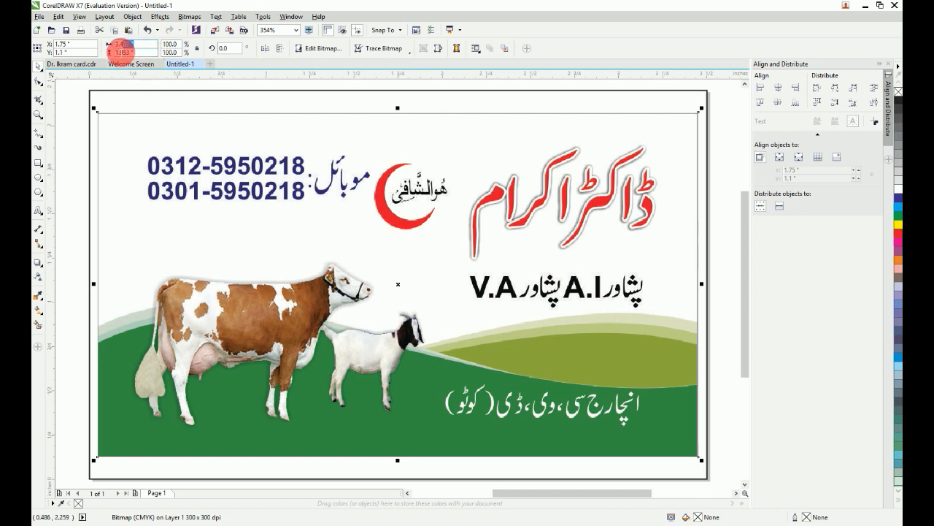
Resize the imported card image to 3.5 inches wide by 2.2 inches high
double_click(121, 44)
text(3.5)
key(Tab)
text(2.2)
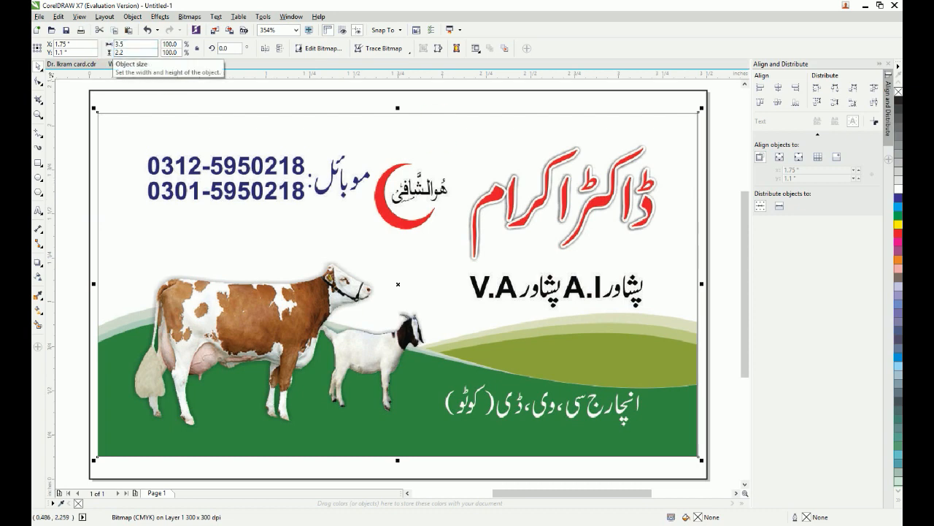
key(Return)
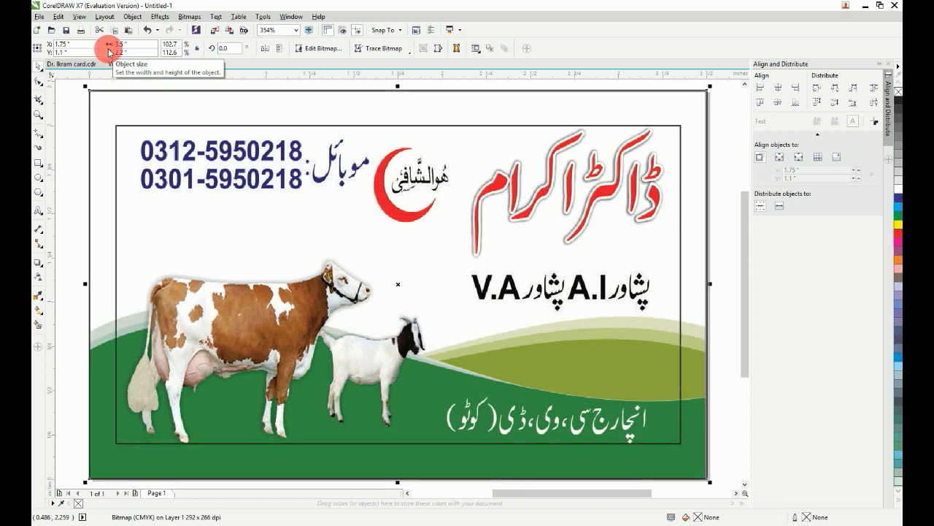
Sample the card image's dark green hill colour and olive green hill colour into the document palette
key(F3)
click(622, 204)
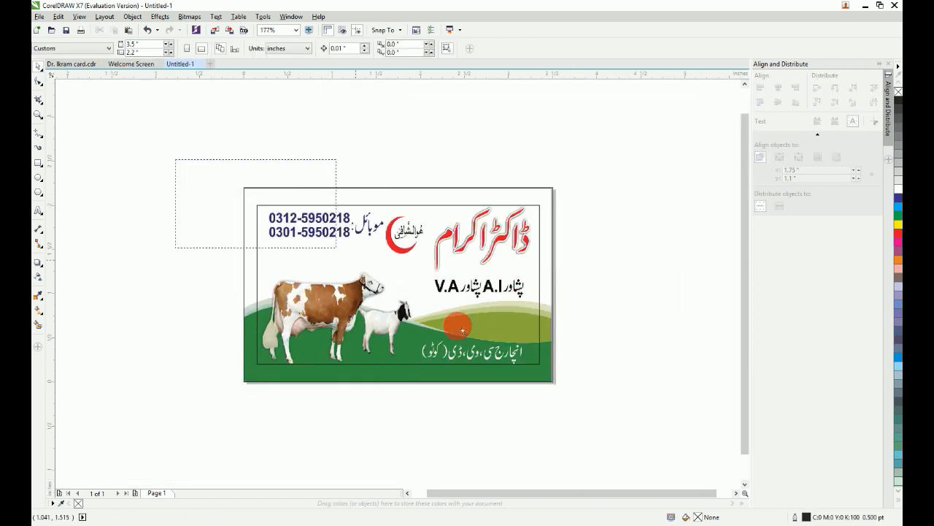
scroll(555, 343, up, 1)
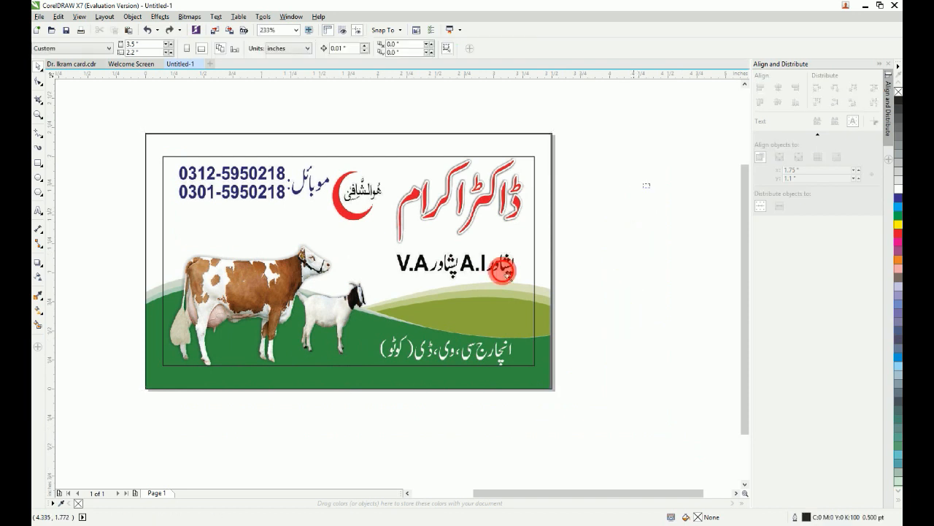
scroll(102, 464, up, 1)
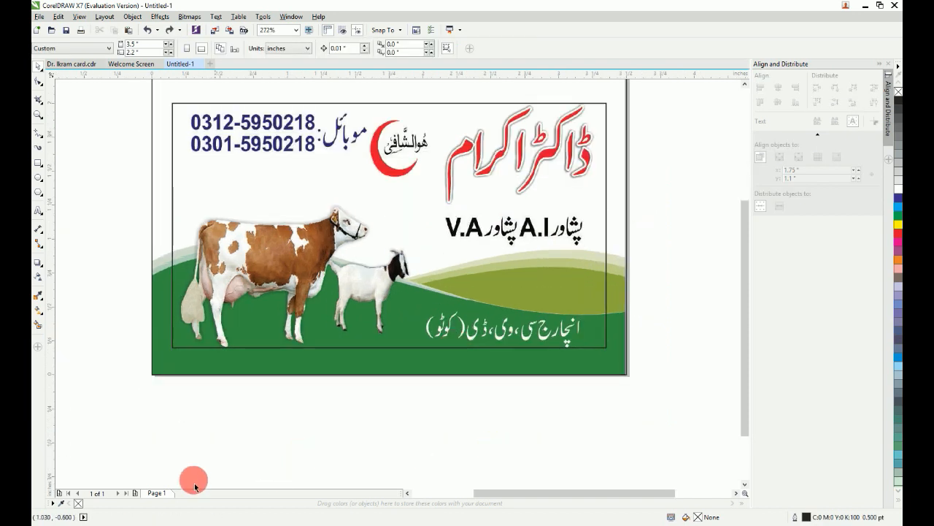
click(63, 504)
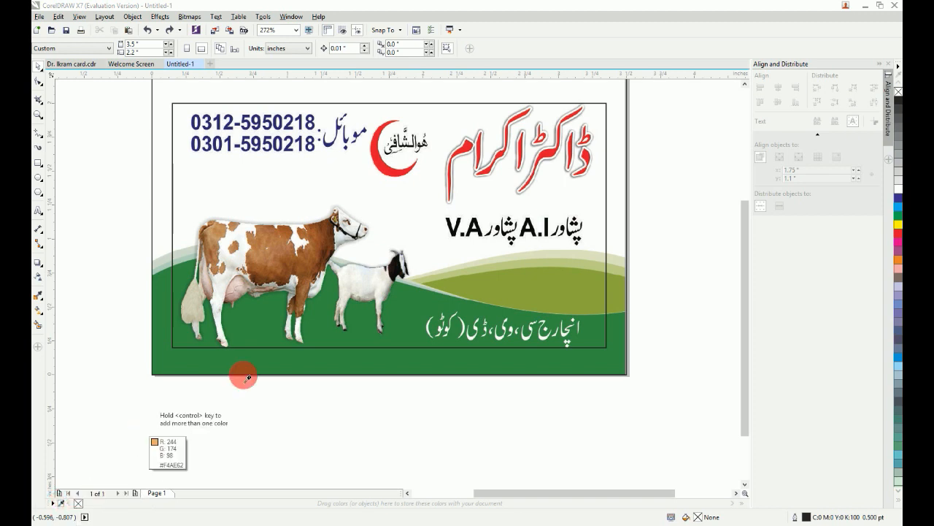
click(204, 369)
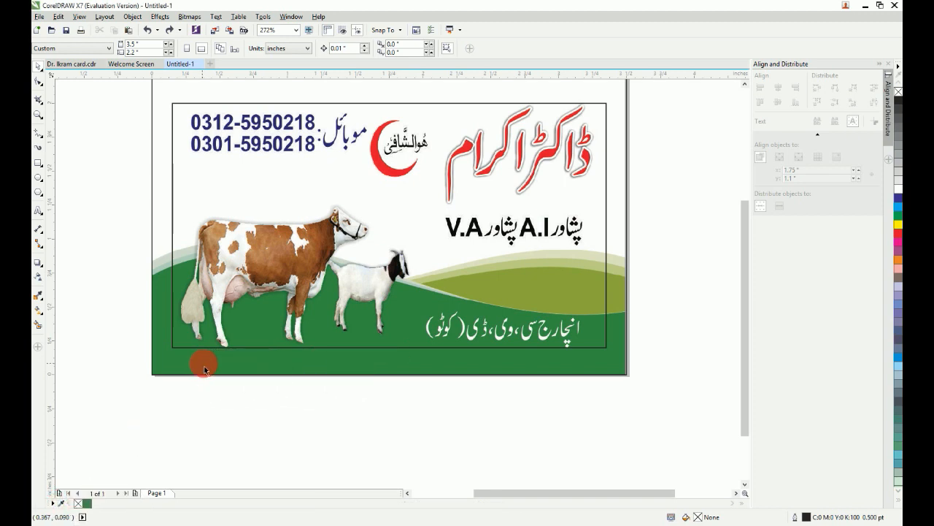
click(63, 504)
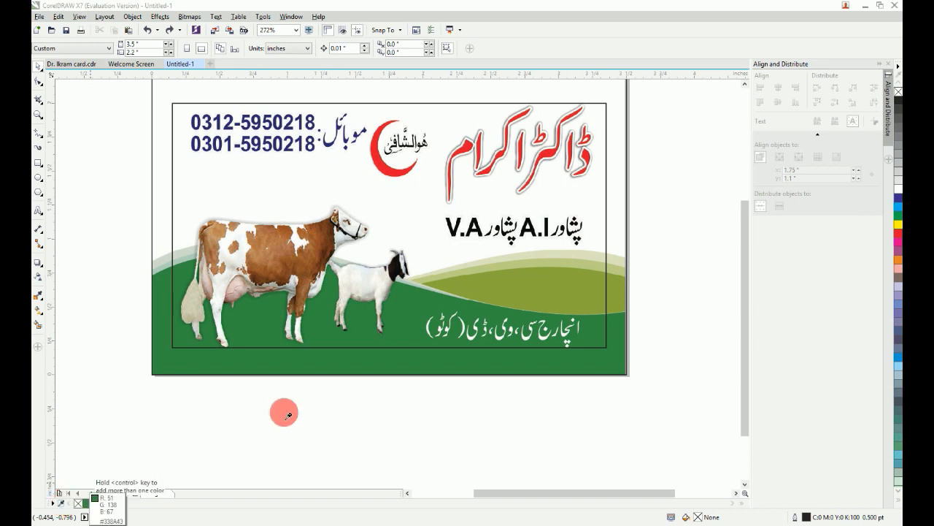
click(610, 292)
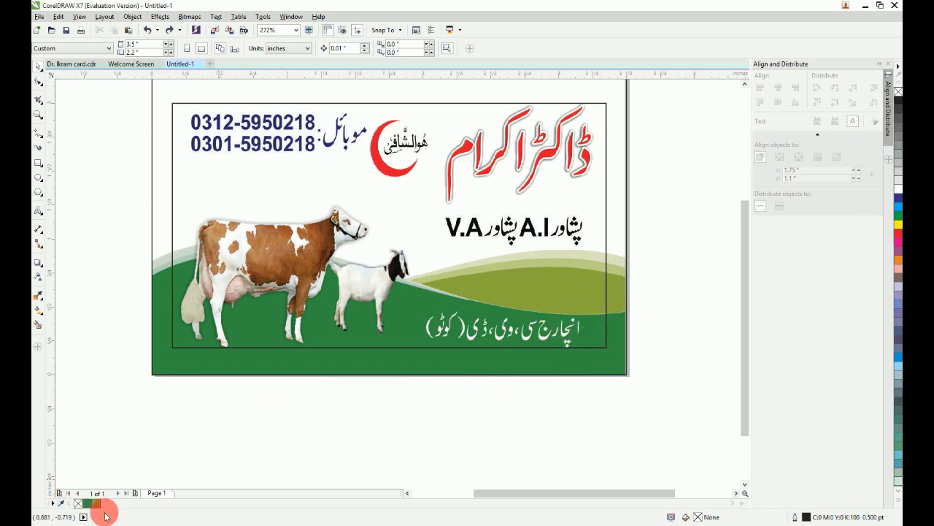
Lock the outer 3.5 by 2.2 inch page-border rectangle in place
click(618, 105)
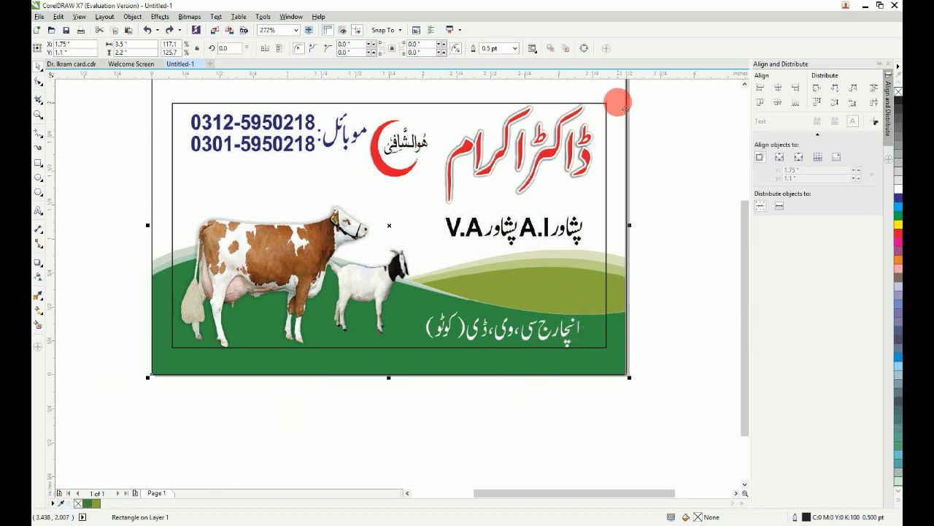
click(655, 276)
drag(677, 211, 389, 413)
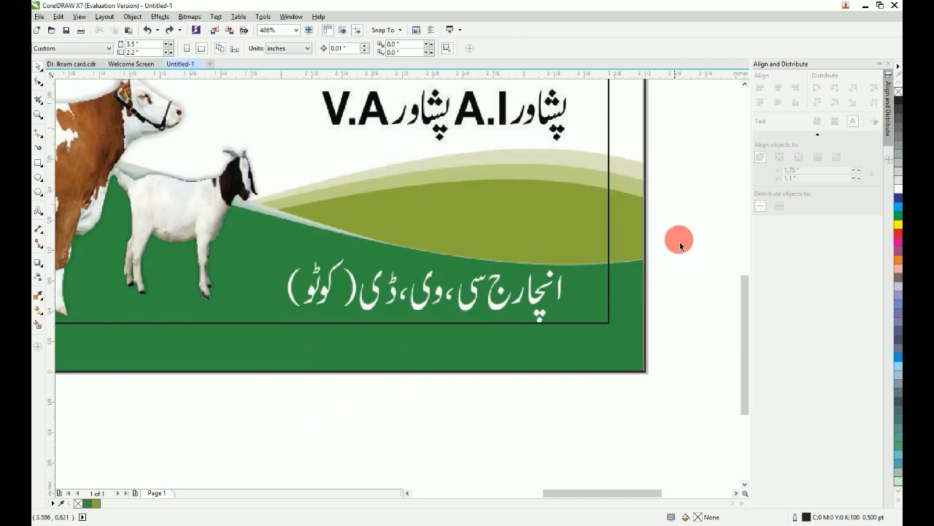
scroll(682, 245, down, 1)
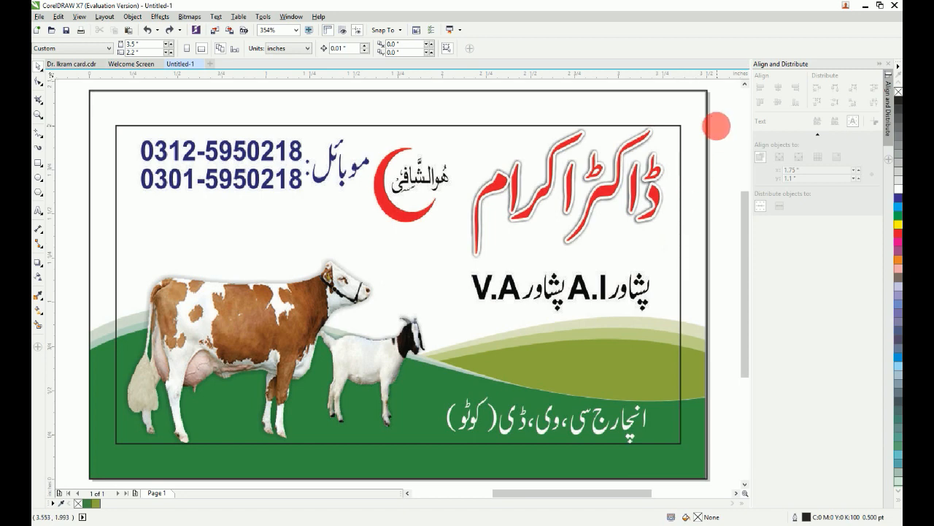
click(704, 110)
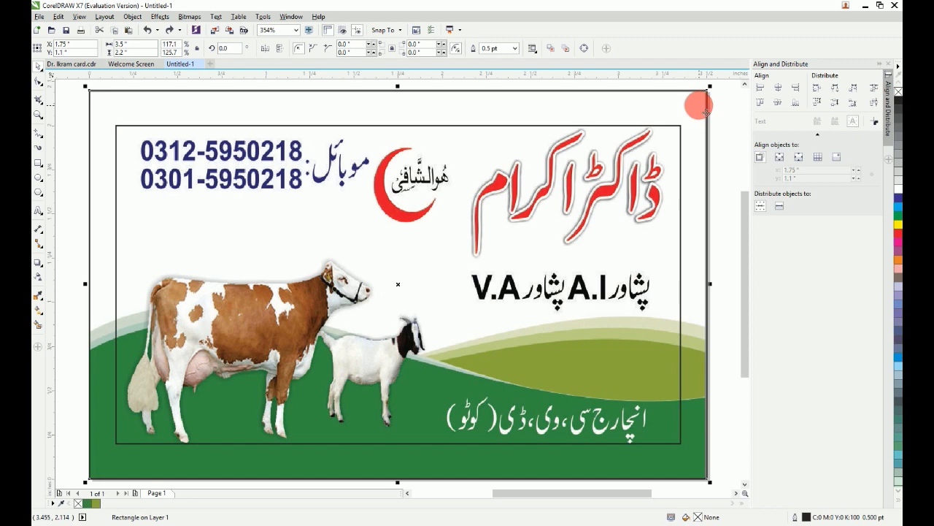
right_click(705, 111)
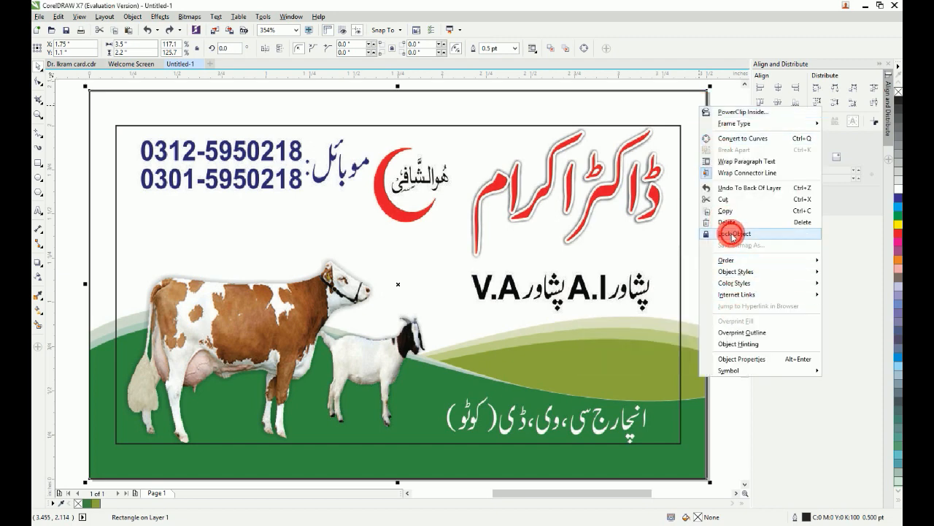
click(732, 234)
key(Escape)
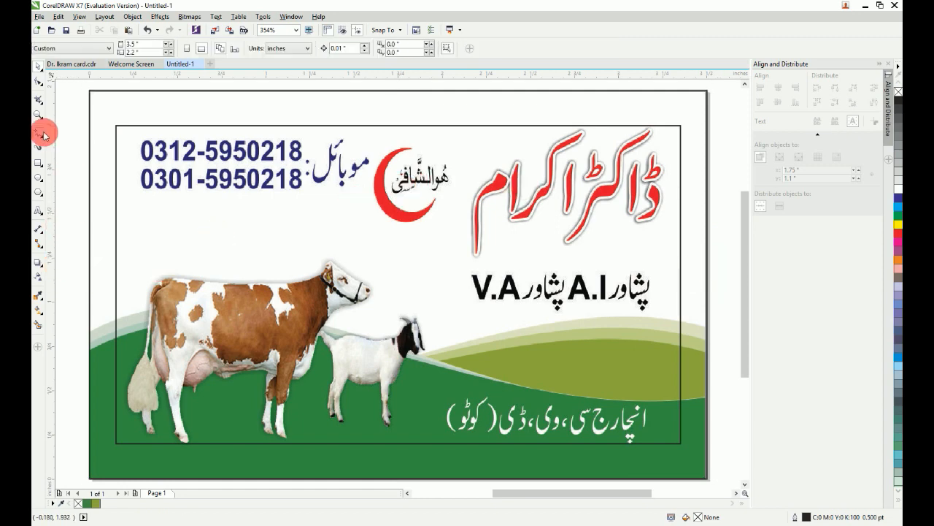
Draw a rectangle about 3.5 by 0.72 inches across the bottom of the card and convert it to curves
click(38, 163)
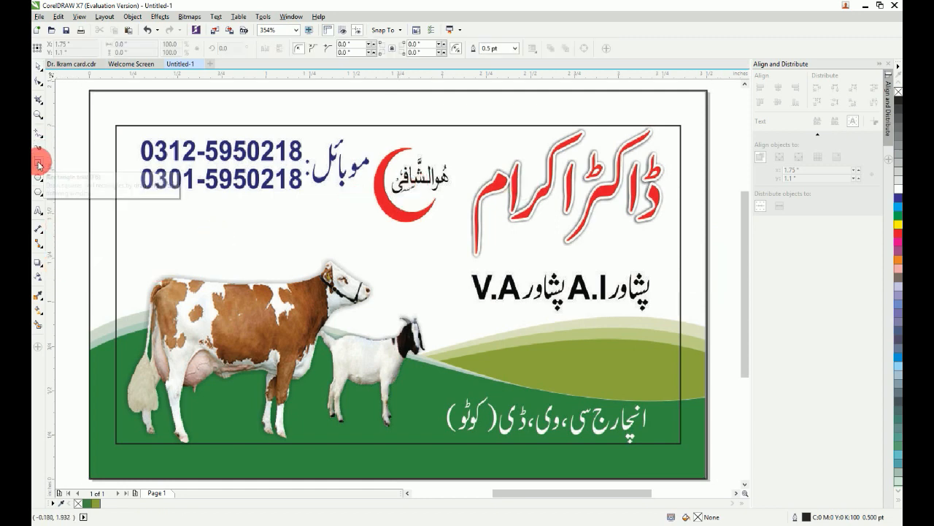
drag(90, 479, 708, 351)
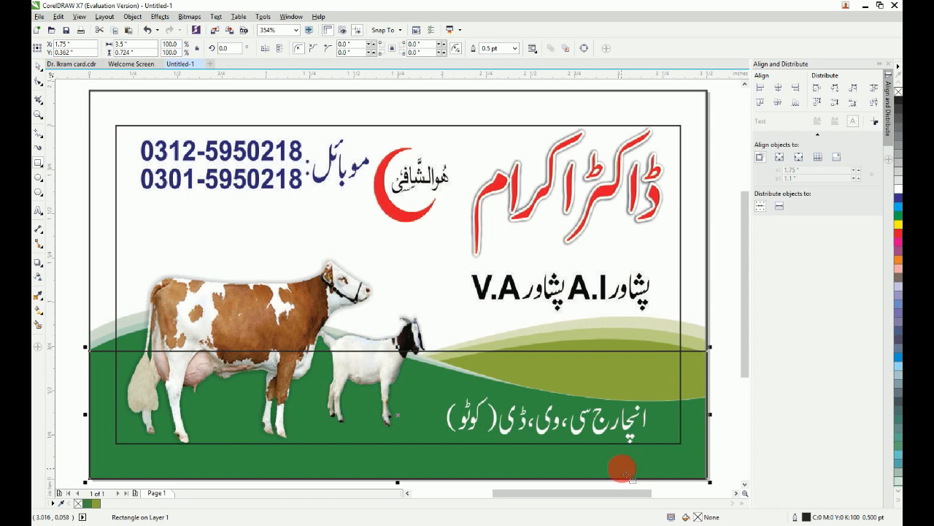
click(39, 65)
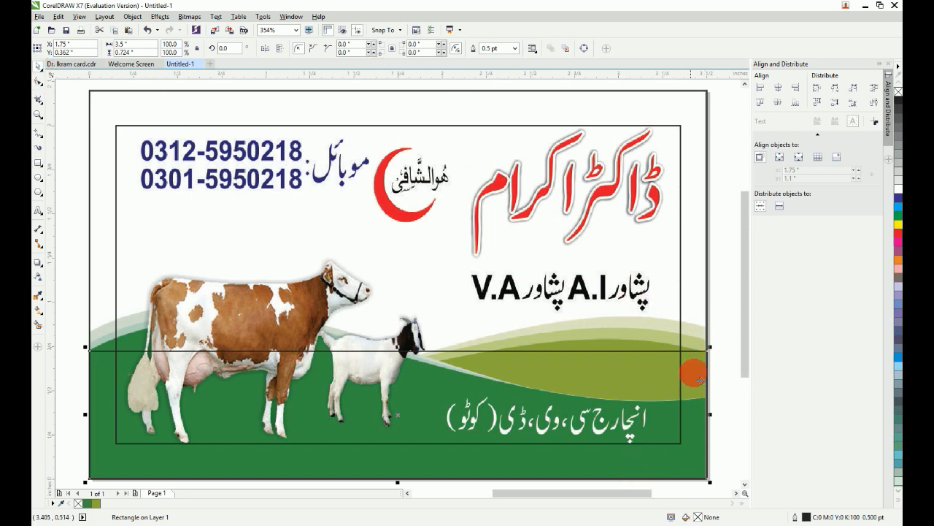
click(584, 49)
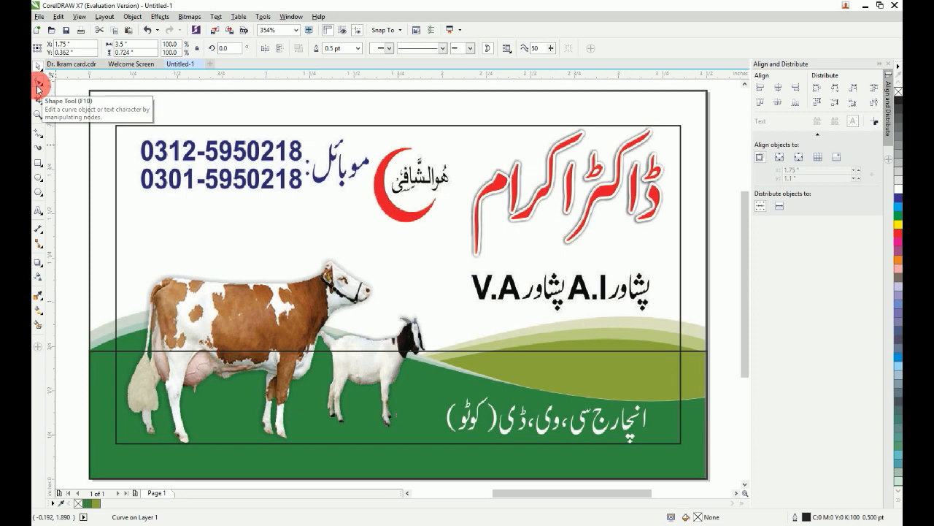
Move the new shape's upper-right node down to where the dark green hill meets the card's right edge
click(38, 88)
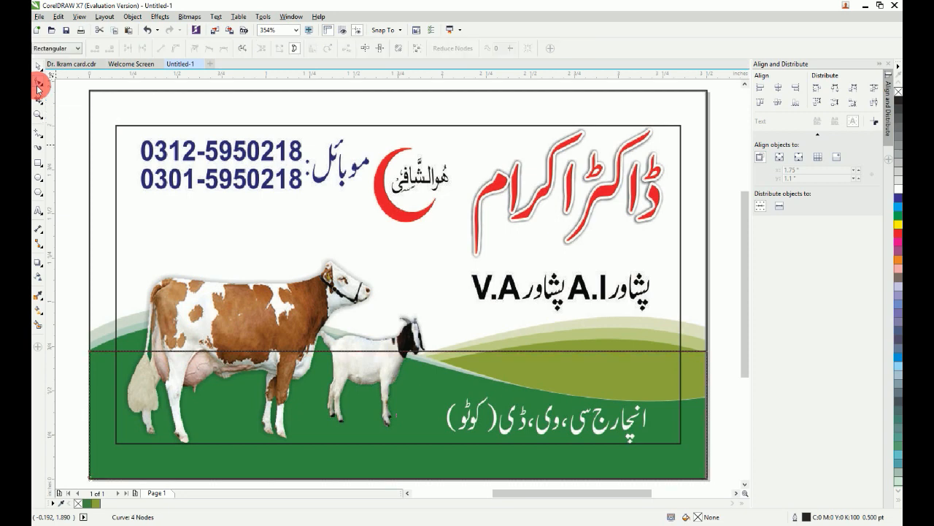
click(713, 340)
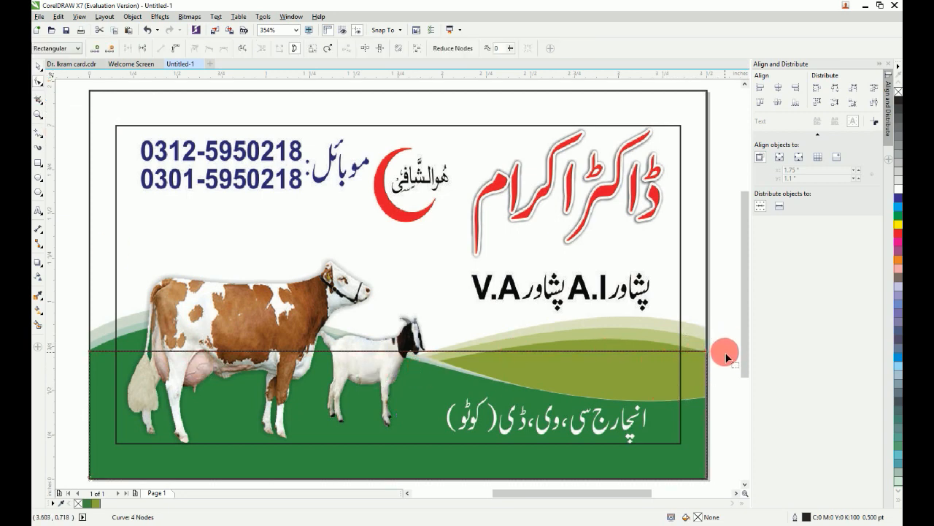
scroll(742, 443, down, 1)
scroll(571, 235, up, 2)
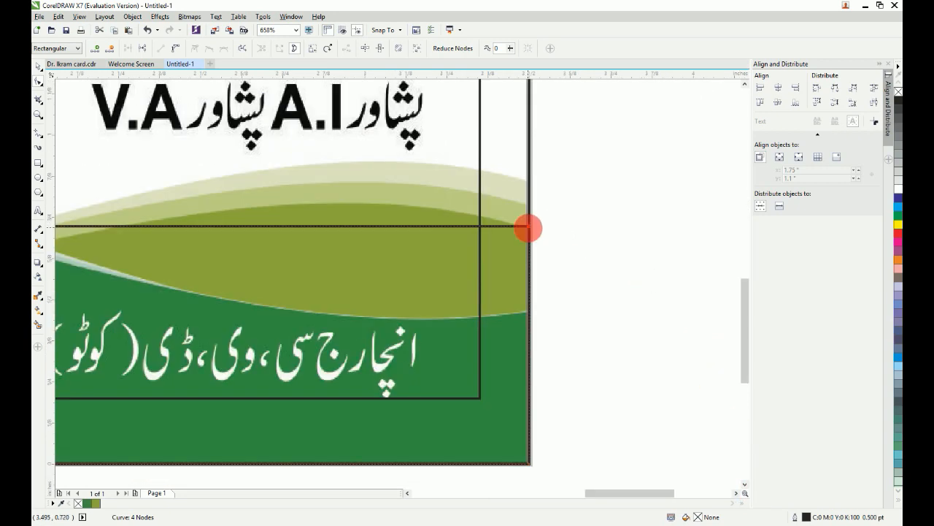
drag(529, 231, 525, 316)
scroll(525, 313, down, 2)
key(F4)
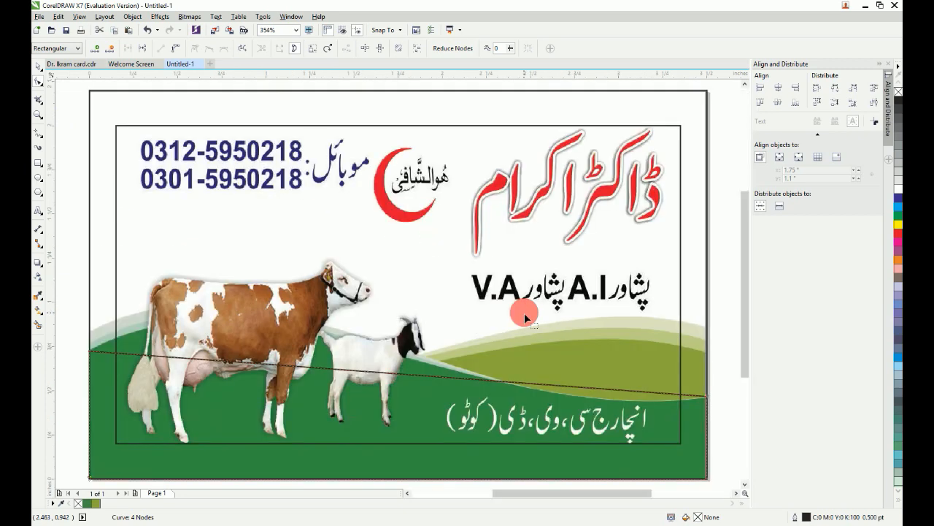
Convert the shape's sloping upper edge from a straight line to a curve segment
scroll(180, 340, up, 3)
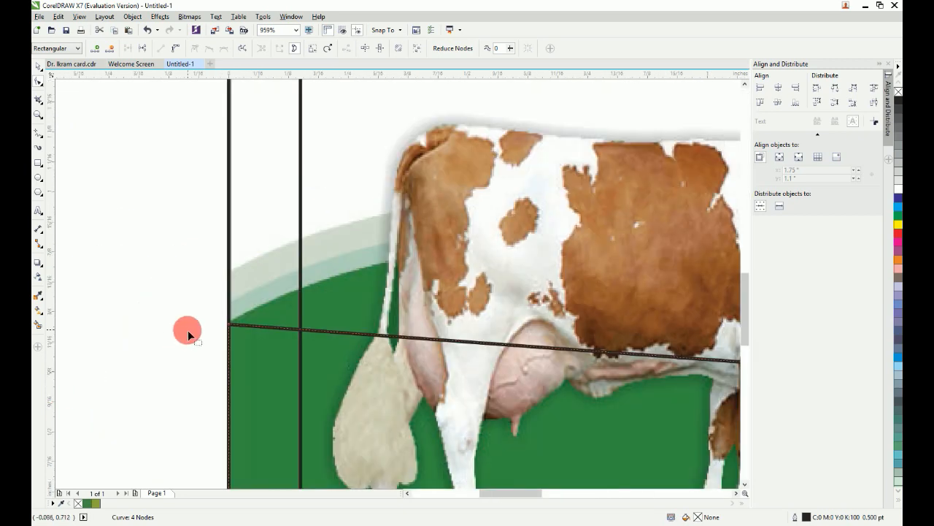
scroll(188, 330, down, 2)
key(F4)
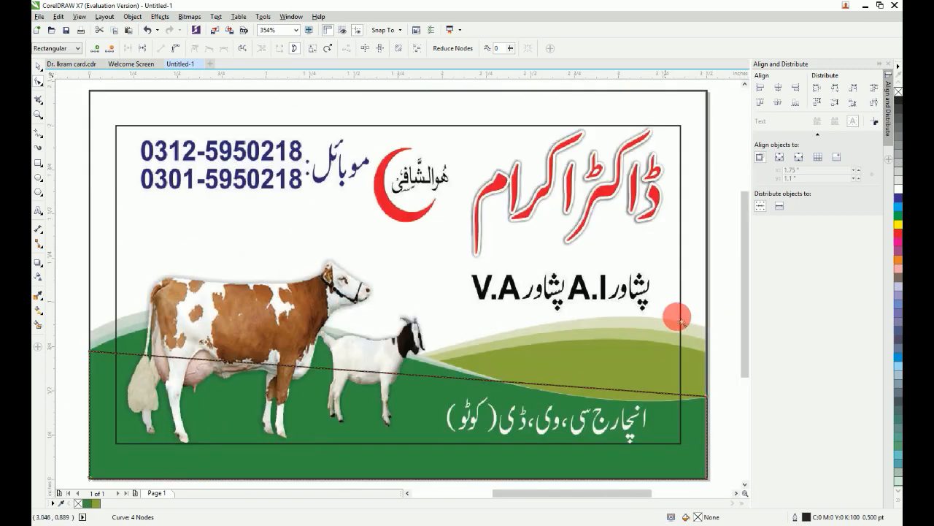
scroll(406, 305, up, 1)
click(412, 265)
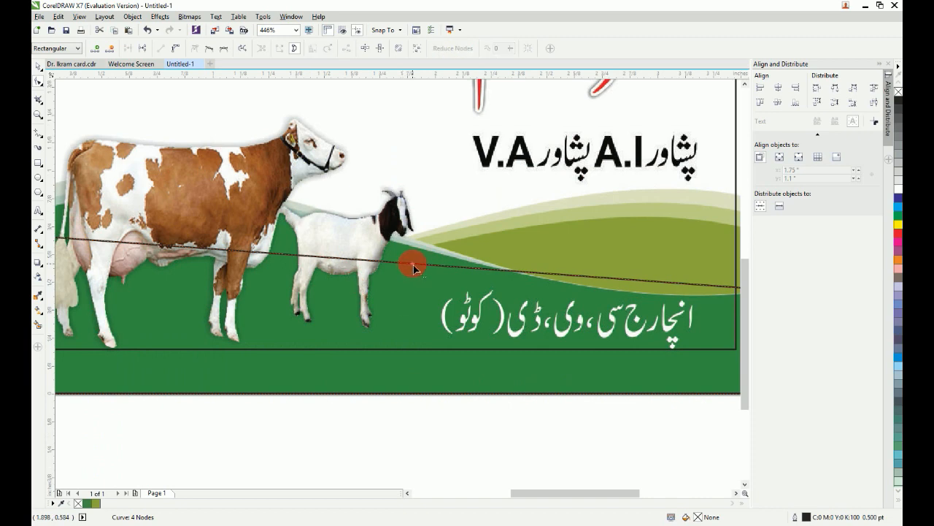
click(177, 49)
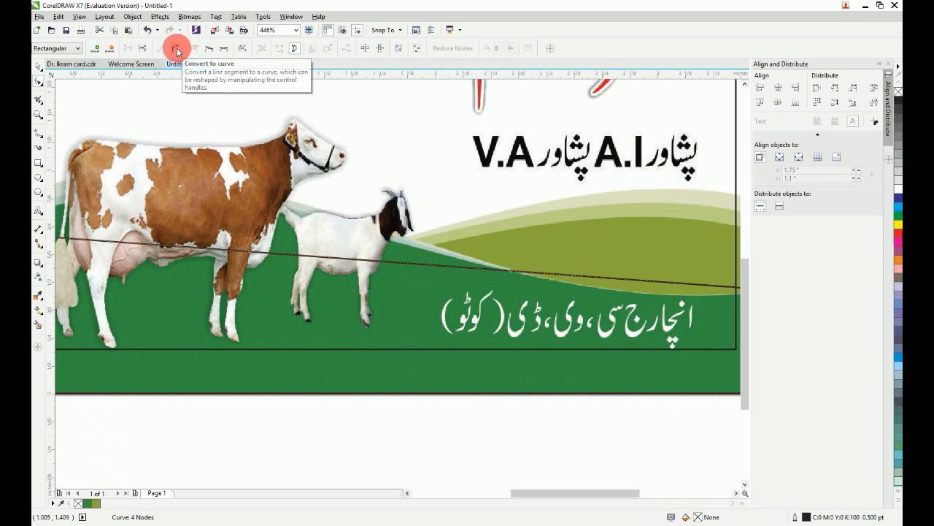
scroll(688, 382, down, 1)
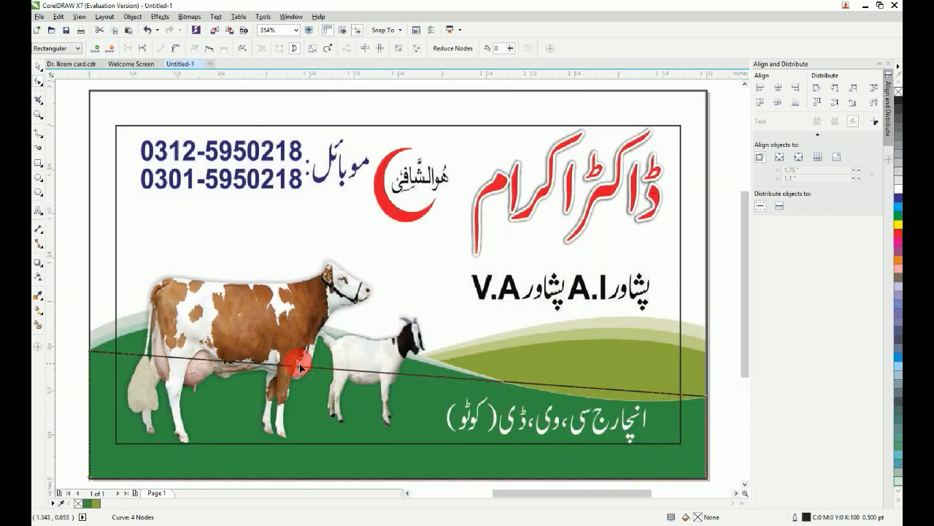
Bend the upper edge with its control handles into a wave that follows the dark green hill's outline
mouse_move(571, 408)
mouse_down()
mouse_move(715, 385)
mouse_move(683, 411)
mouse_up()
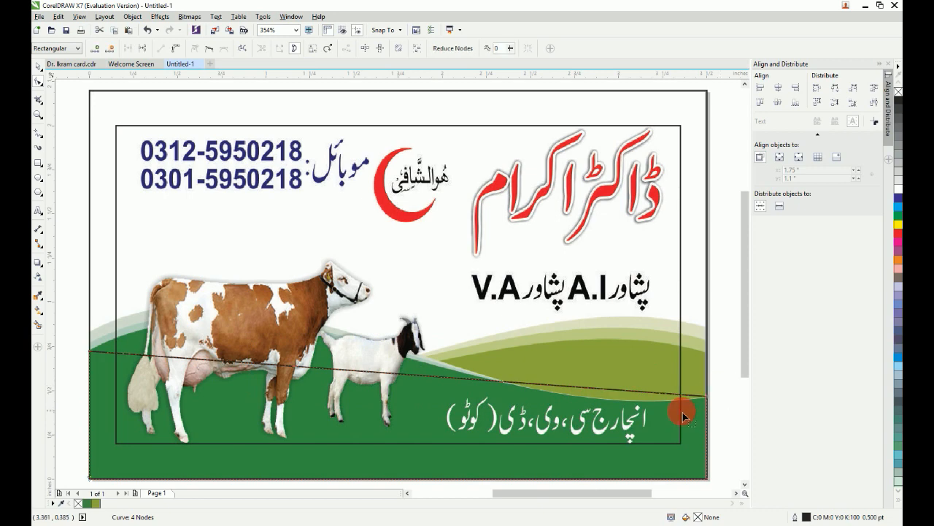
drag(505, 385, 296, 368)
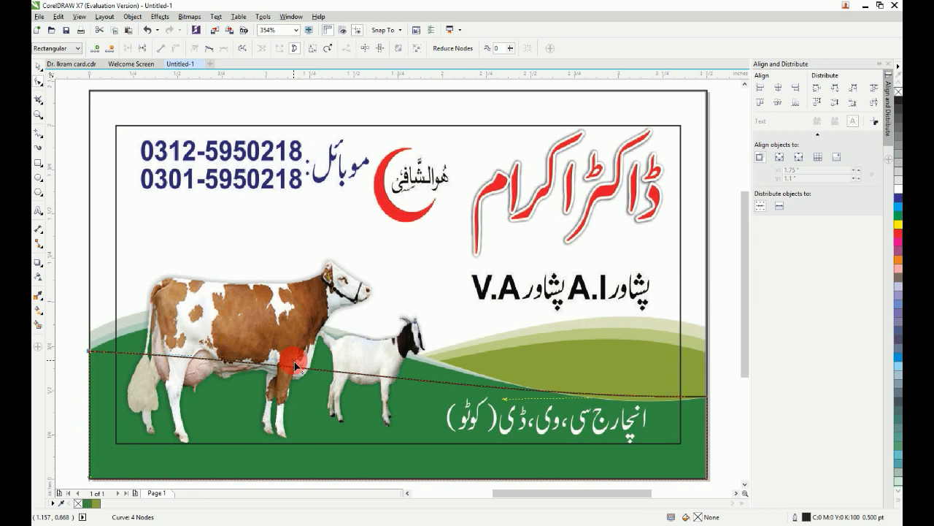
drag(295, 367, 276, 251)
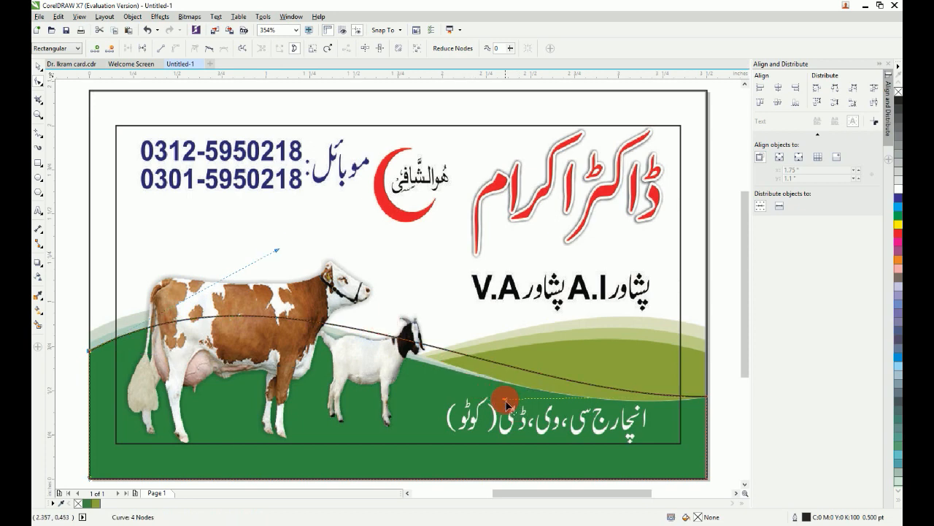
drag(507, 403, 499, 439)
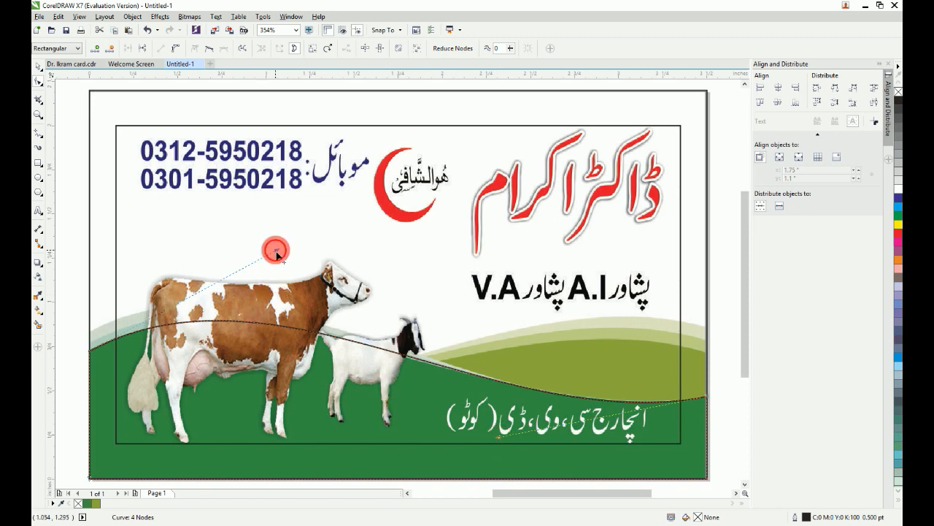
drag(276, 254, 264, 254)
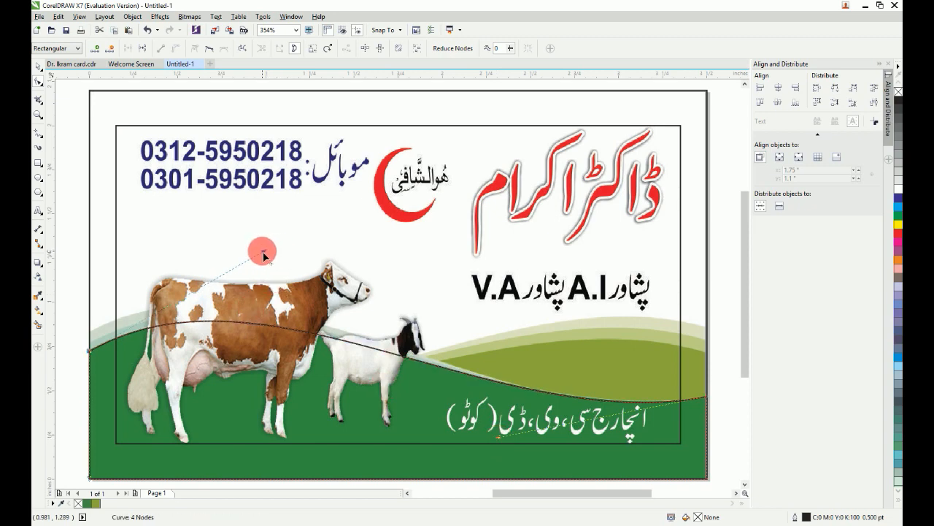
Fill the wave shape with the sampled dark green (#338A43), remove its outline, and deselect it
click(38, 66)
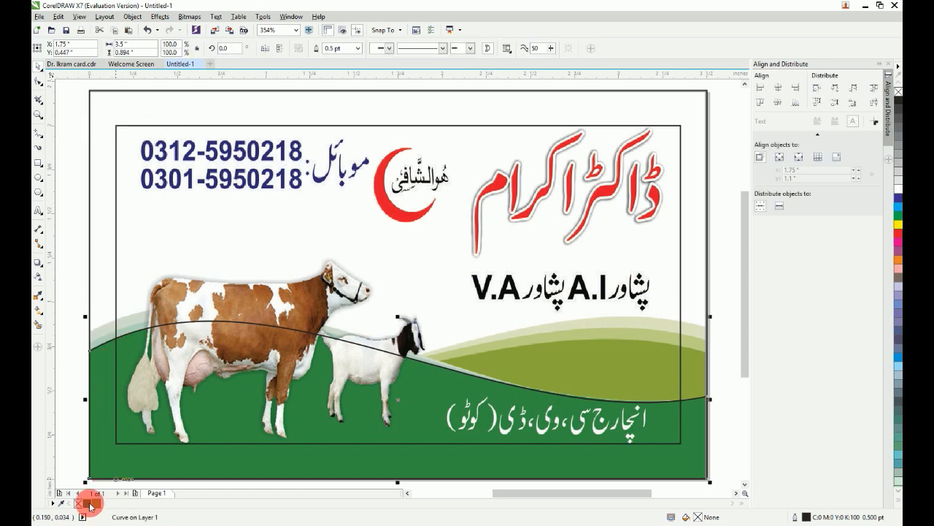
click(89, 506)
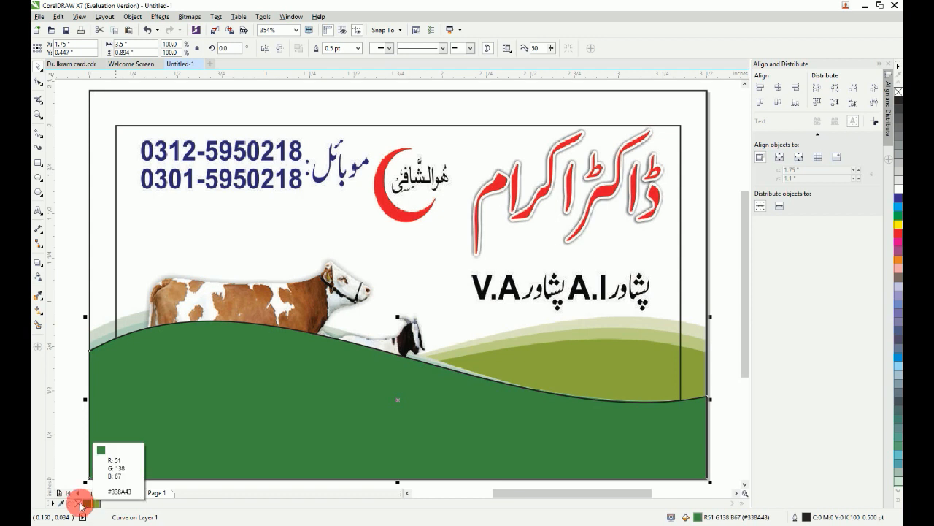
right_click(75, 505)
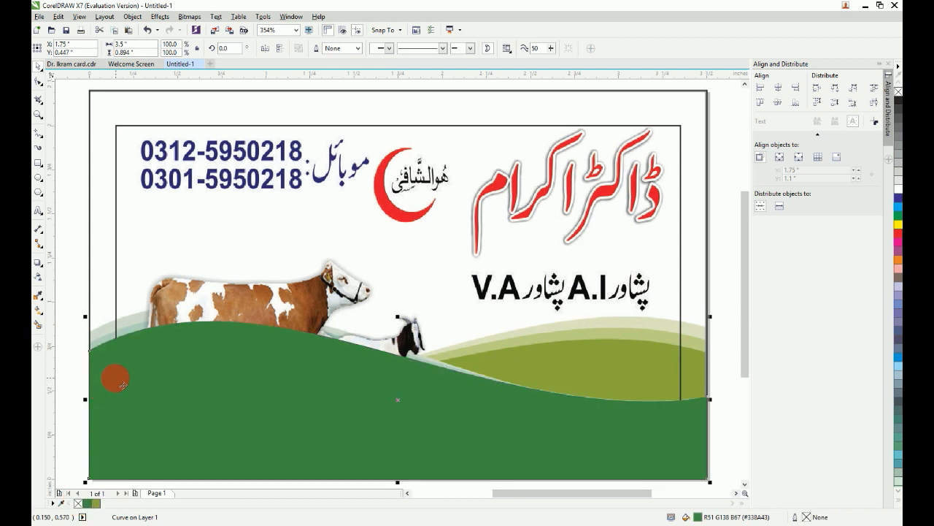
click(86, 369)
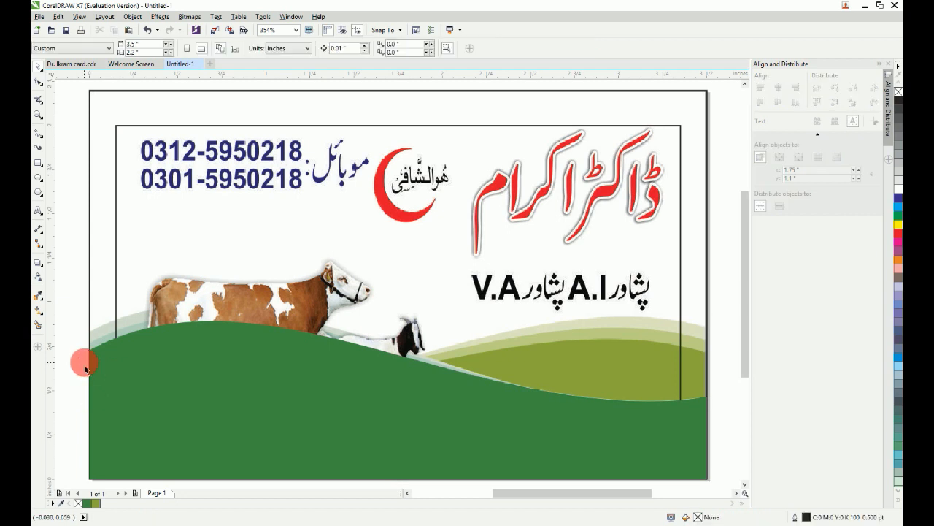
Duplicate the dark green wave shape in place
click(90, 369)
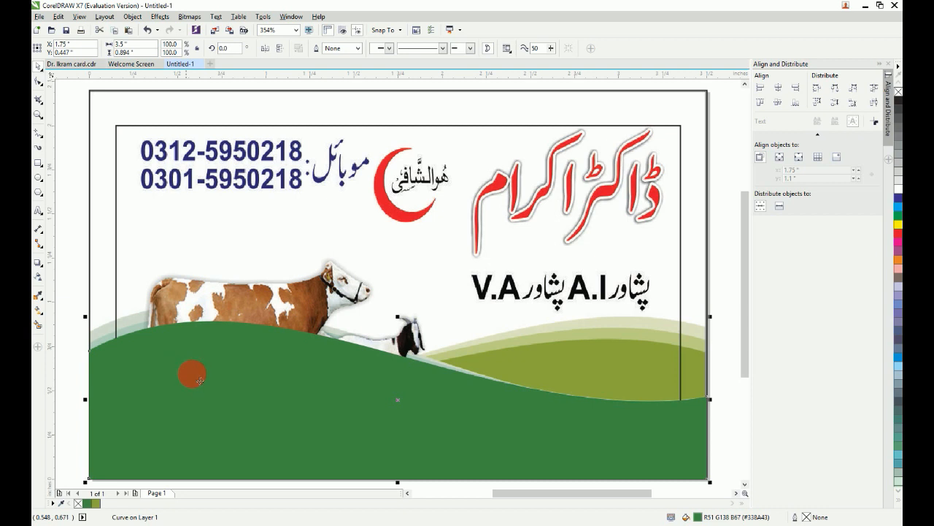
click(61, 17)
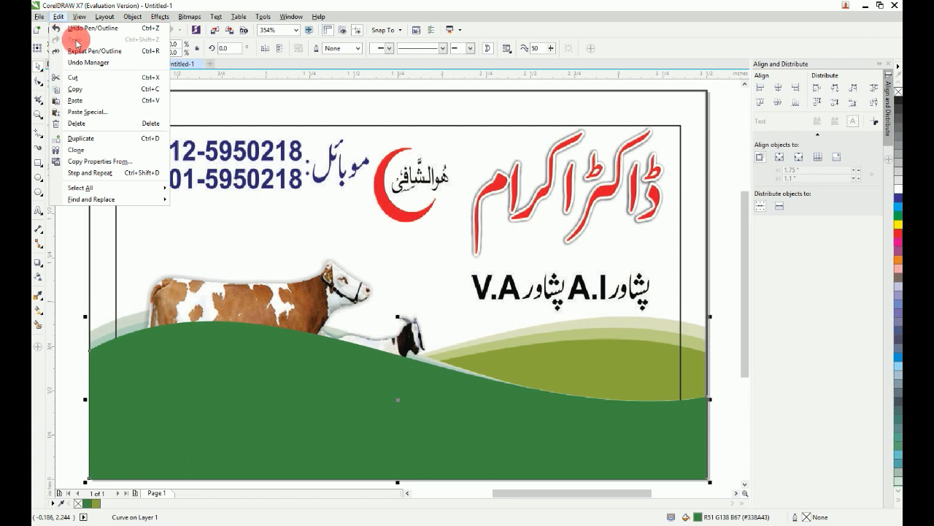
click(102, 143)
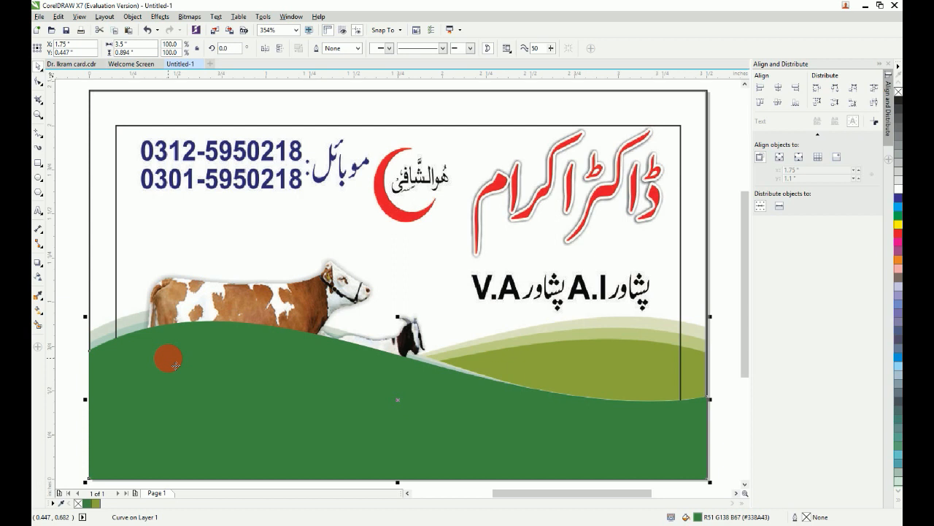
Raise the duplicate's upper-left node and extend its curve handle so the upper edge rises above the dark green hill
double_click(175, 365)
click(99, 345)
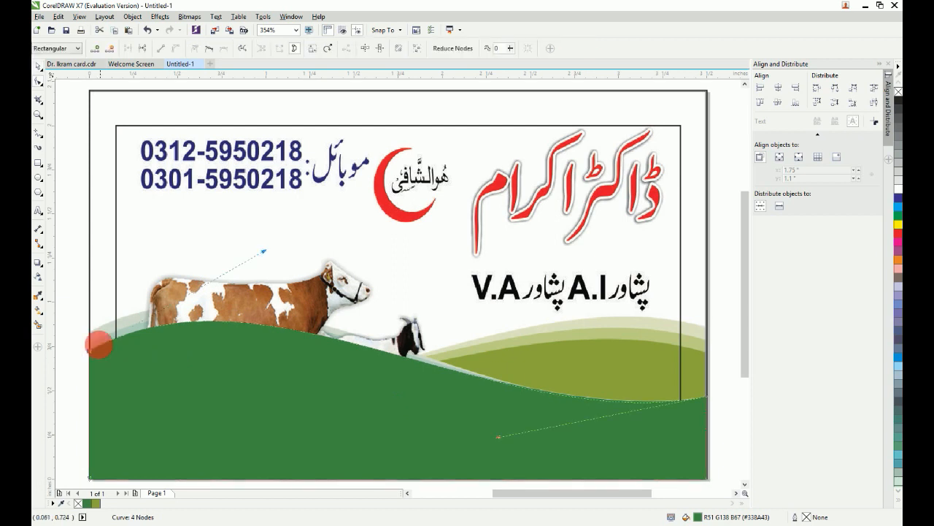
drag(90, 353, 90, 346)
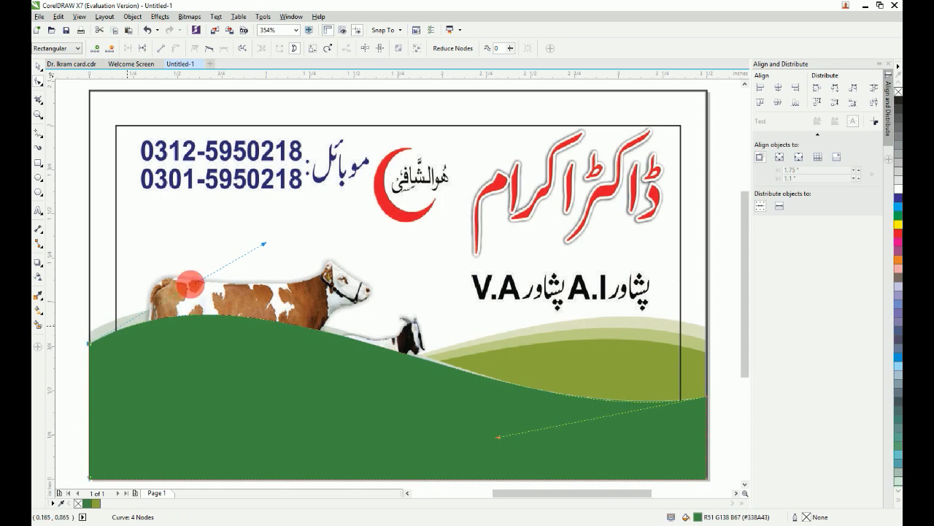
drag(264, 243, 273, 242)
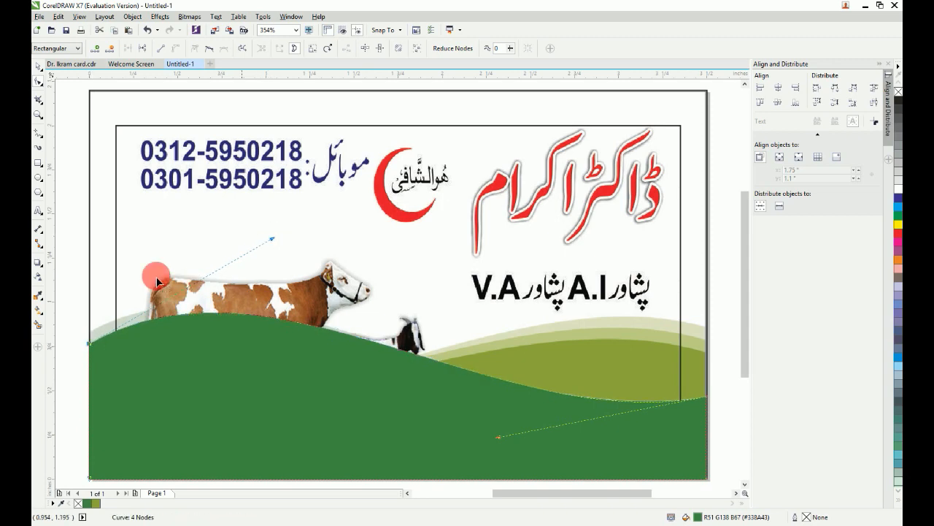
click(38, 65)
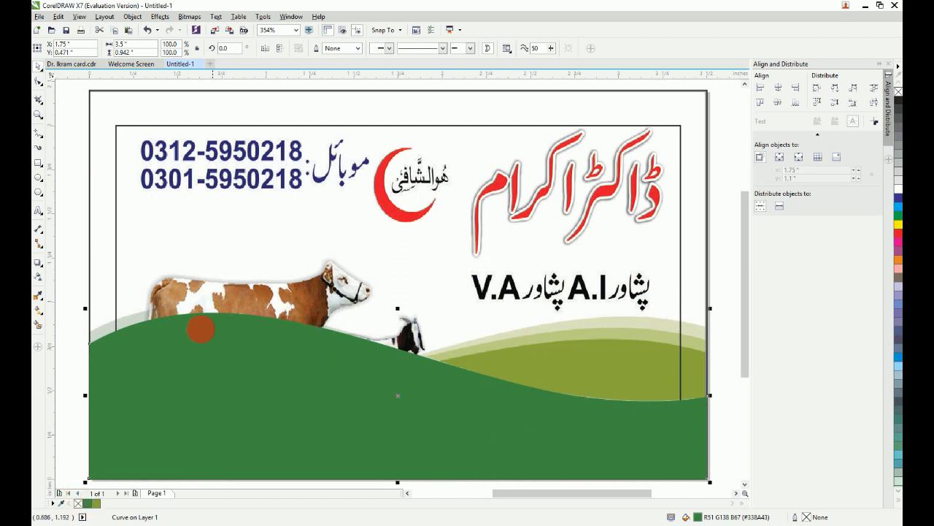
Apply a uniform transparency of 75 to the duplicated wave and change its fill to 30% black
click(38, 276)
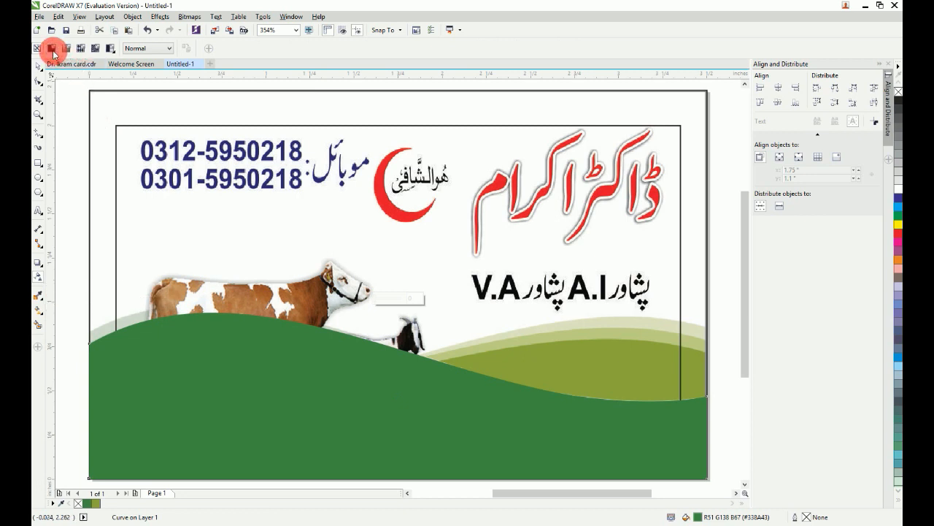
click(50, 50)
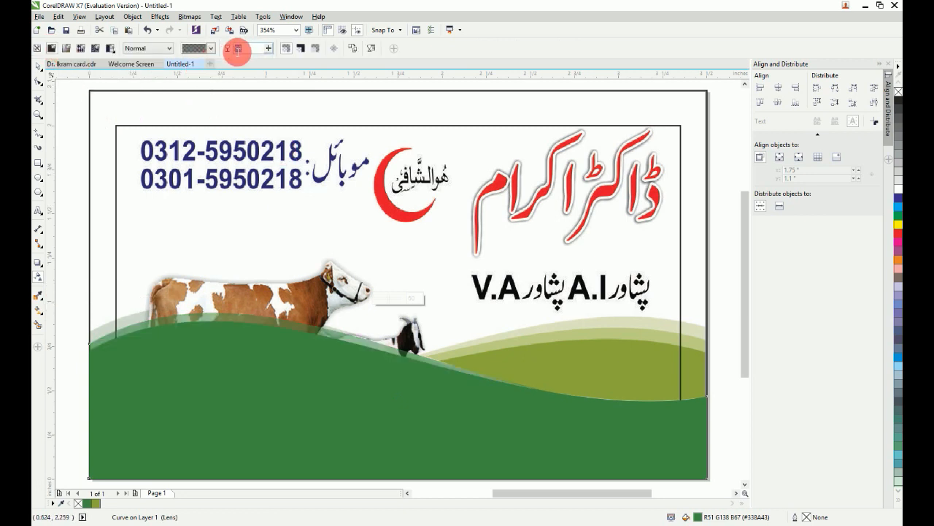
text(75)
key(Return)
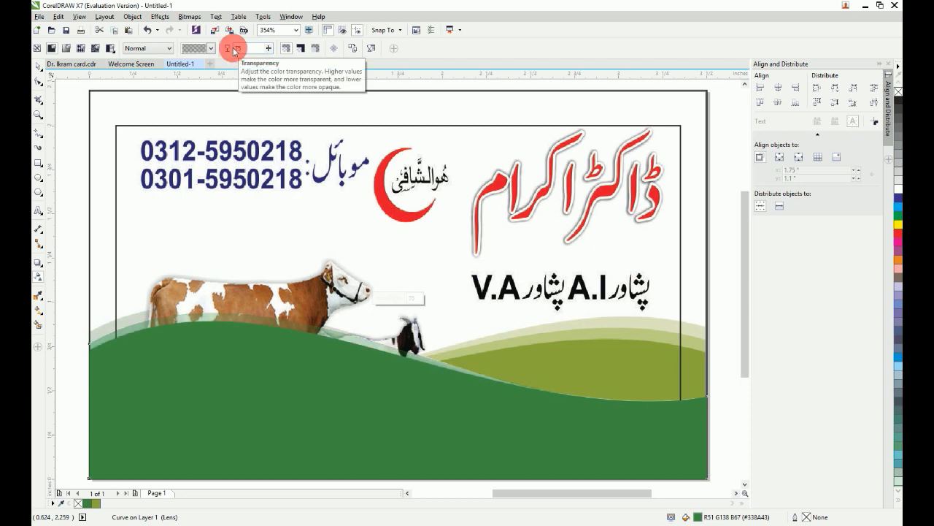
click(38, 70)
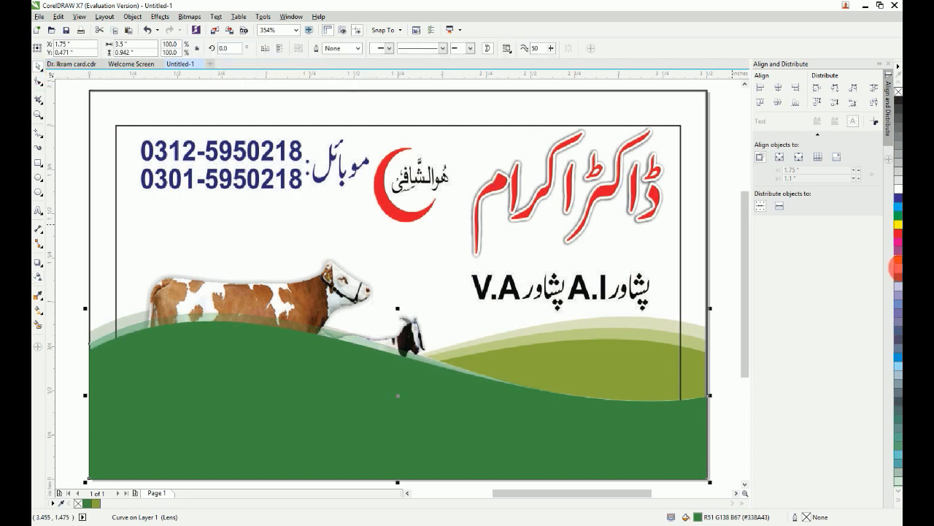
click(899, 172)
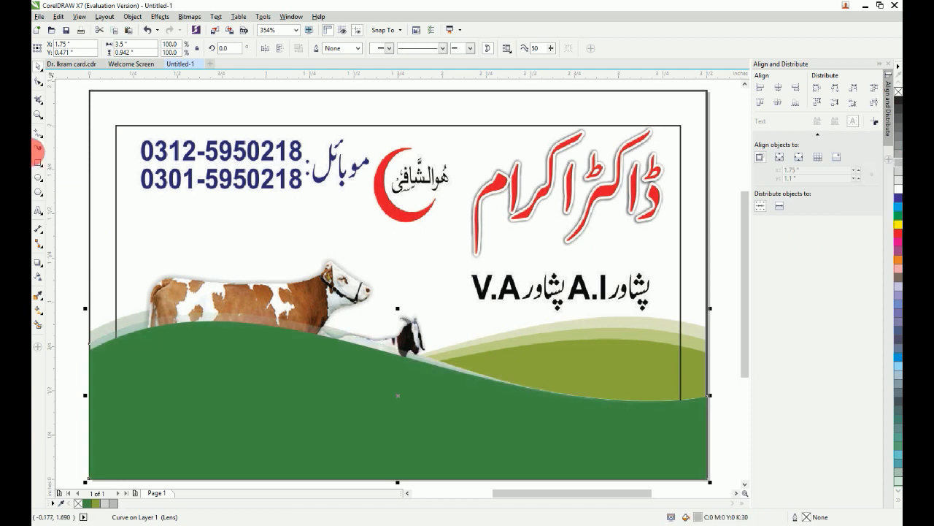
click(153, 338)
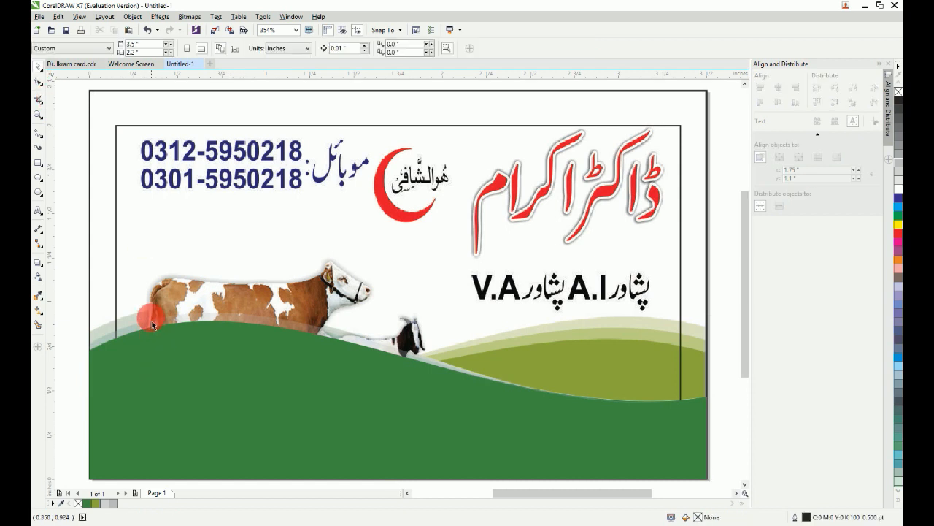
Raise the upper-left node of a copy of the transparent grey wave and fill that copy with 50% black
click(153, 329)
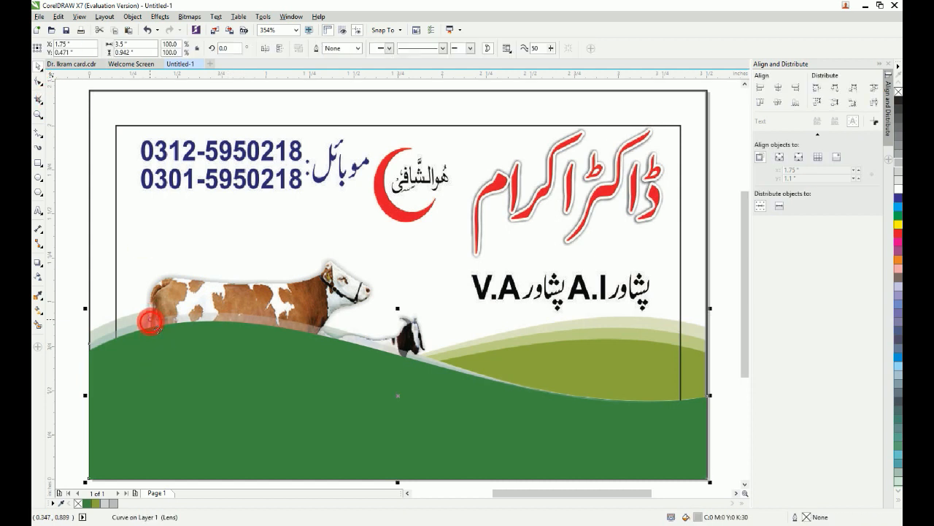
double_click(148, 321)
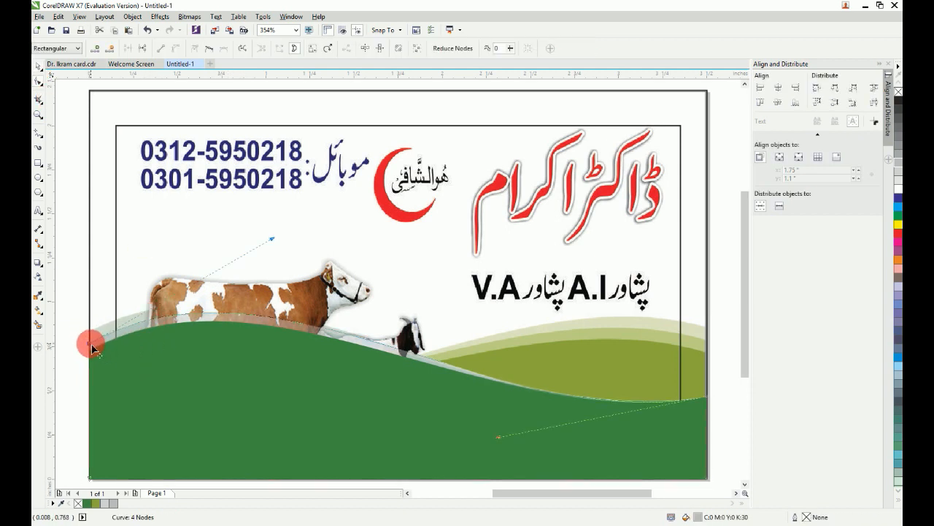
drag(92, 349, 86, 334)
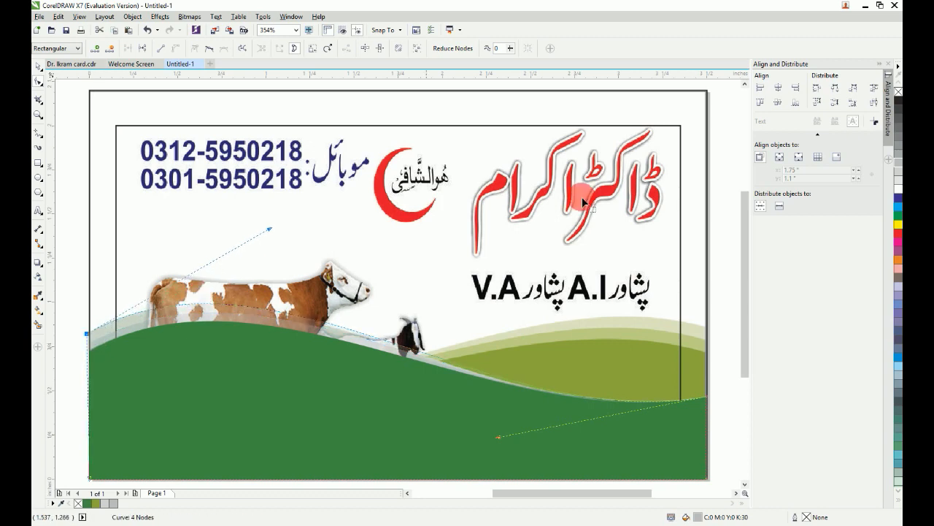
click(900, 151)
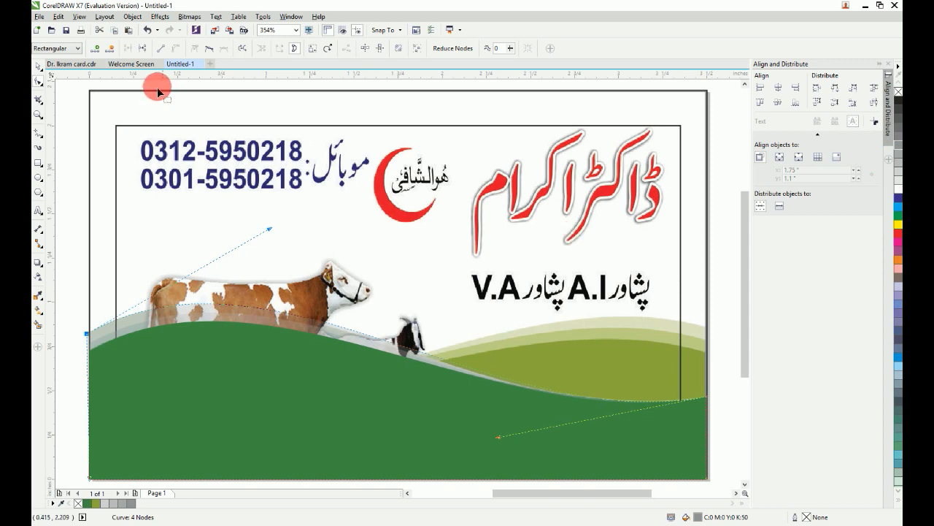
click(37, 68)
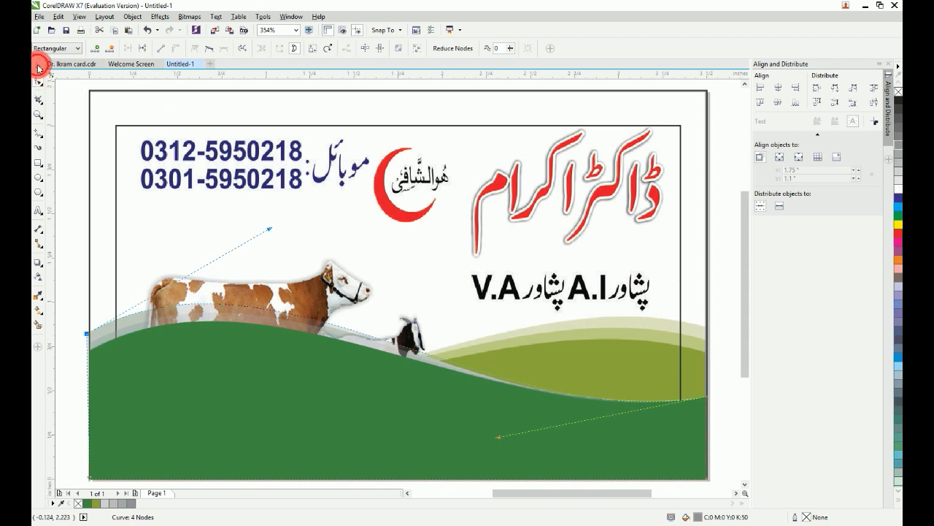
Select all three wave shapes together and send them behind the imported card image
click(458, 294)
scroll(461, 301, down, 1)
drag(211, 275, 83, 176)
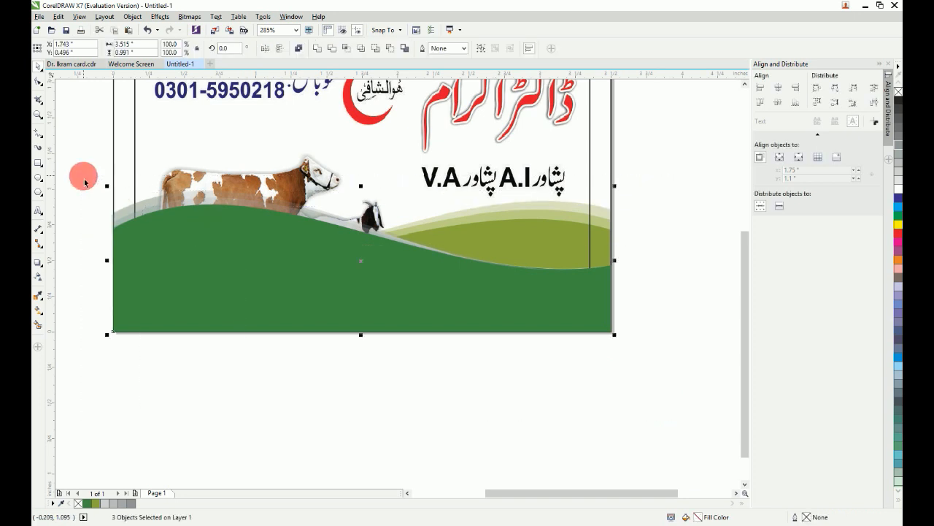
scroll(481, 352, up, 1)
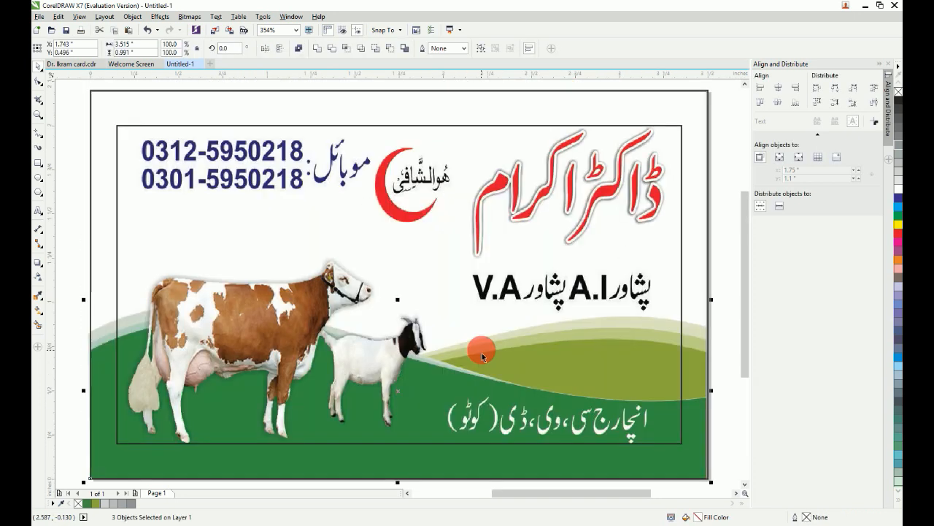
Draw a rectangle about 3.5 by 0.44 inches along the card's bottom edge for the olive hill
drag(225, 232, 690, 493)
click(649, 282)
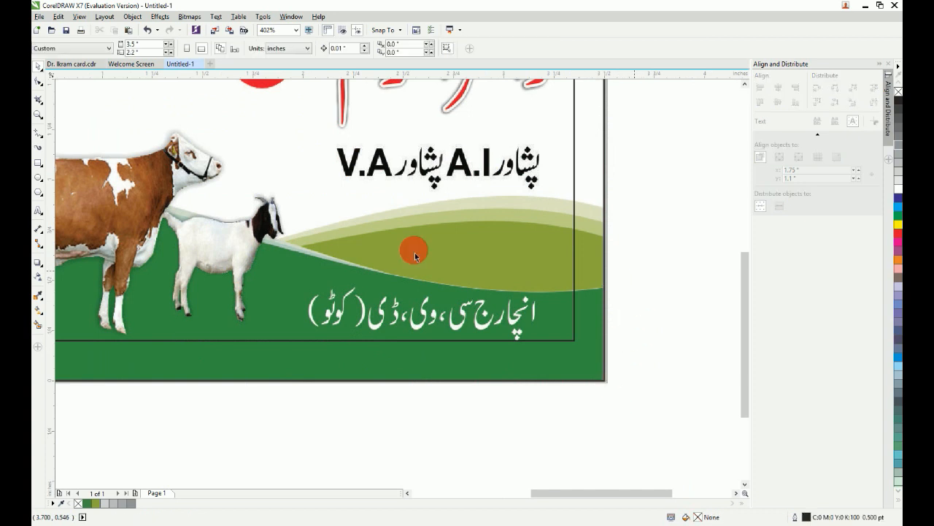
click(39, 163)
drag(605, 380, 137, 293)
Convert the rectangle to curves and move its upper-right node up to where the olive hill meets the card's right edge
scroll(125, 267, down, 2)
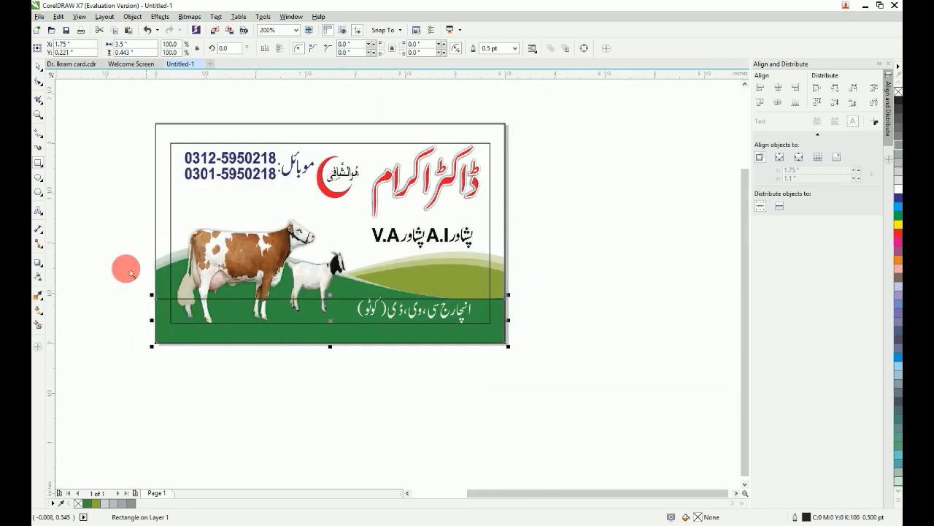
click(40, 81)
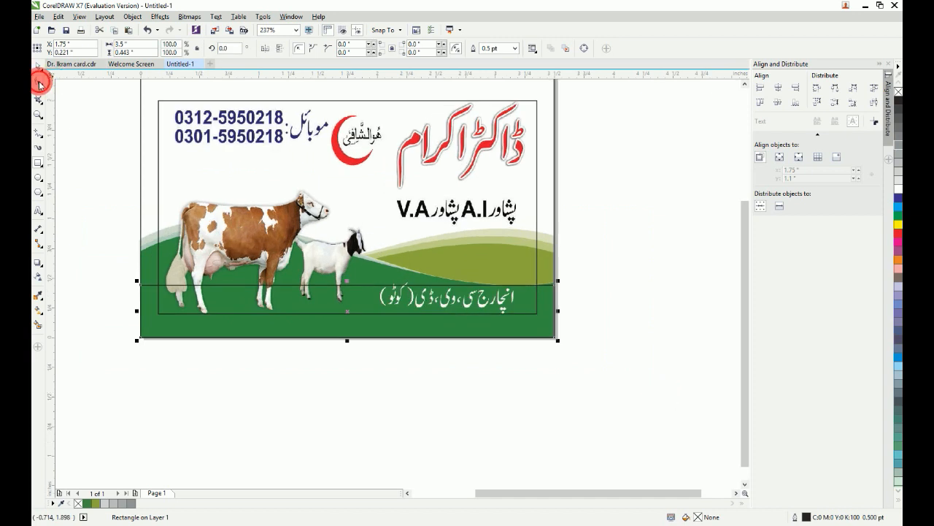
drag(605, 203, 371, 369)
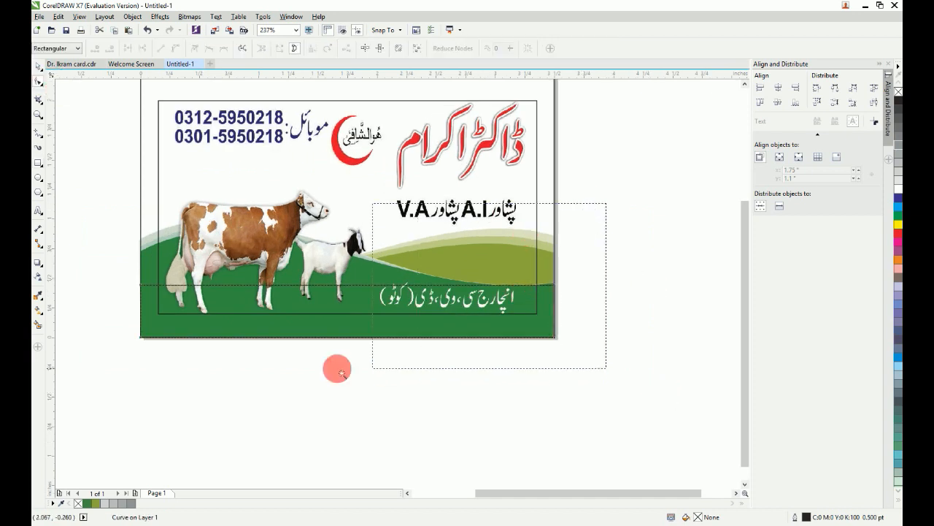
scroll(494, 285, up, 3)
click(629, 279)
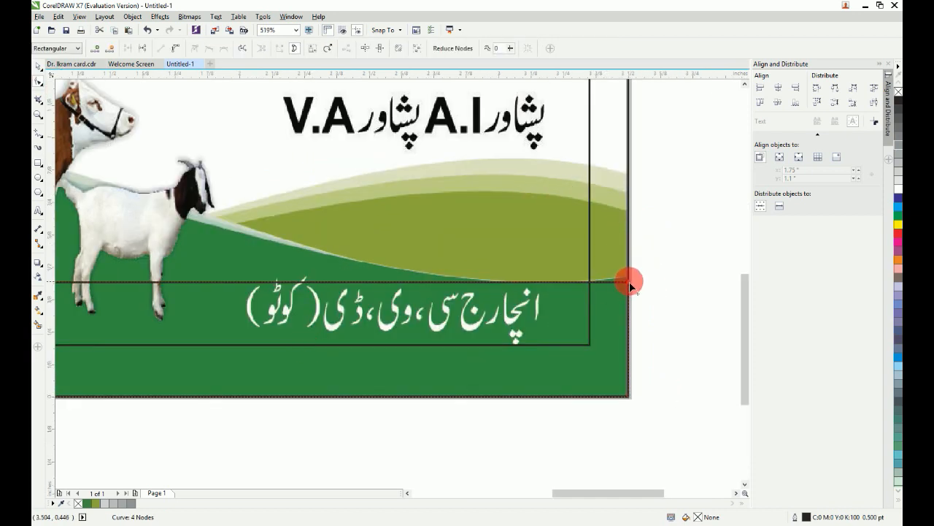
drag(631, 284, 633, 213)
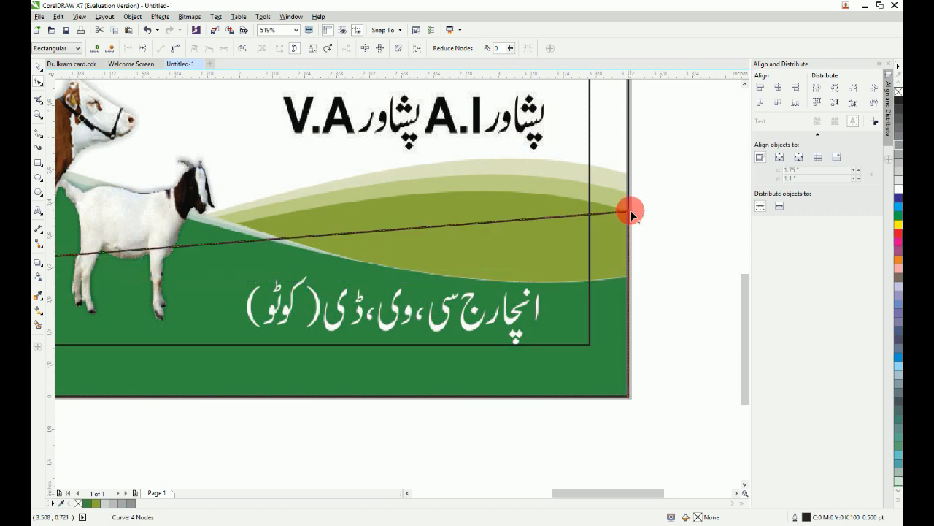
Convert the shape's sloping upper edge to a curve and bend it into a wave following the olive hill's top
scroll(631, 211, down, 3)
right_click(547, 217)
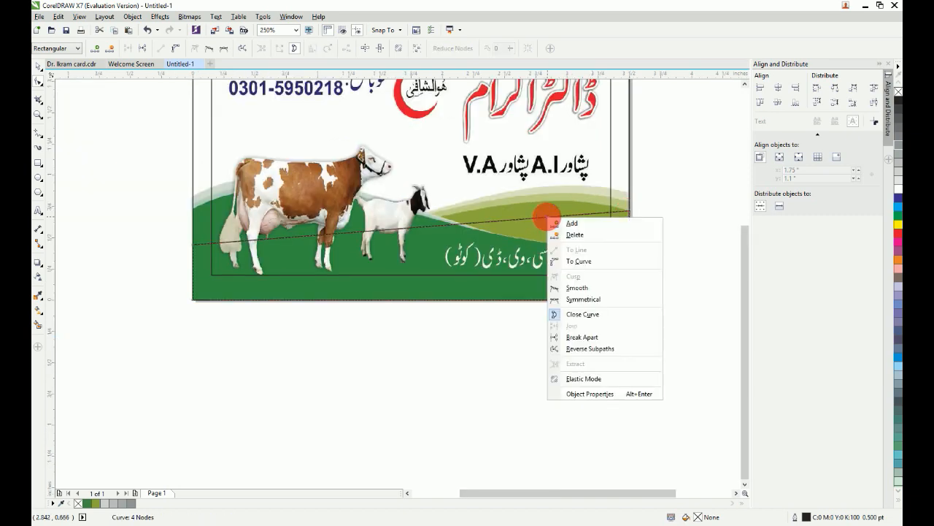
click(576, 260)
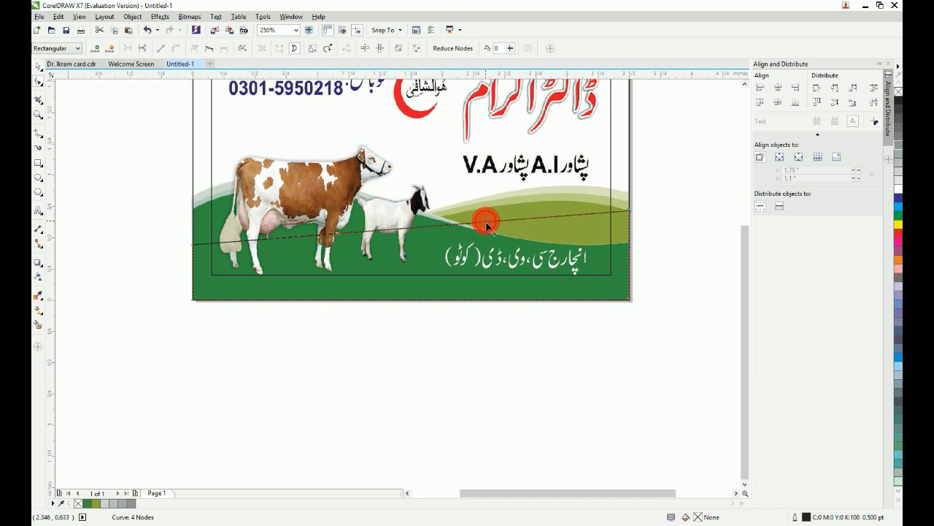
drag(487, 225, 497, 175)
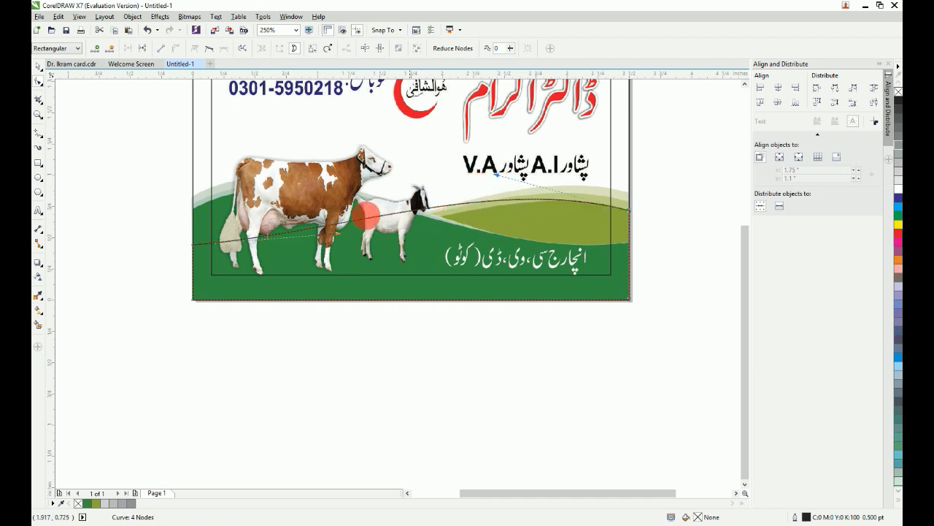
drag(336, 233, 340, 261)
click(38, 67)
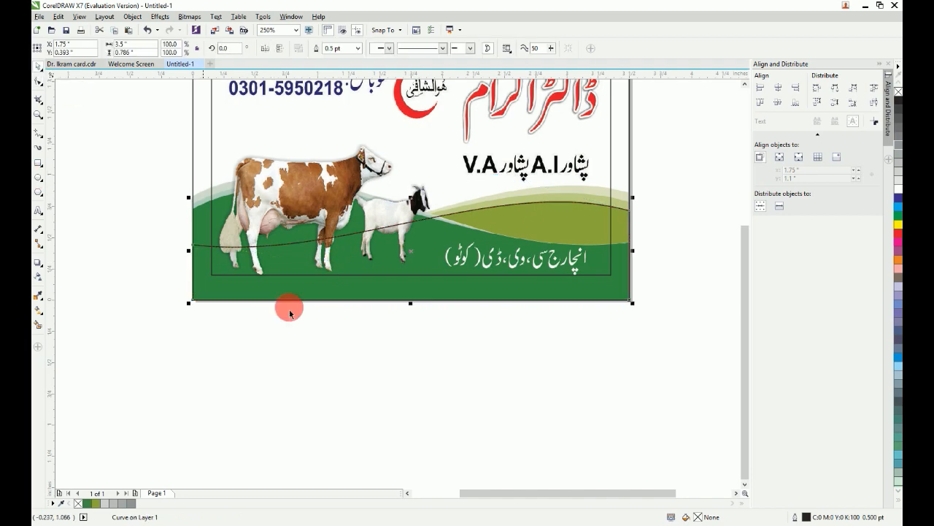
Fill the new wave shape with the sampled olive green (#8BA73C), remove its outline, and deselect it
click(372, 406)
key(F4)
scroll(659, 399, up, 1)
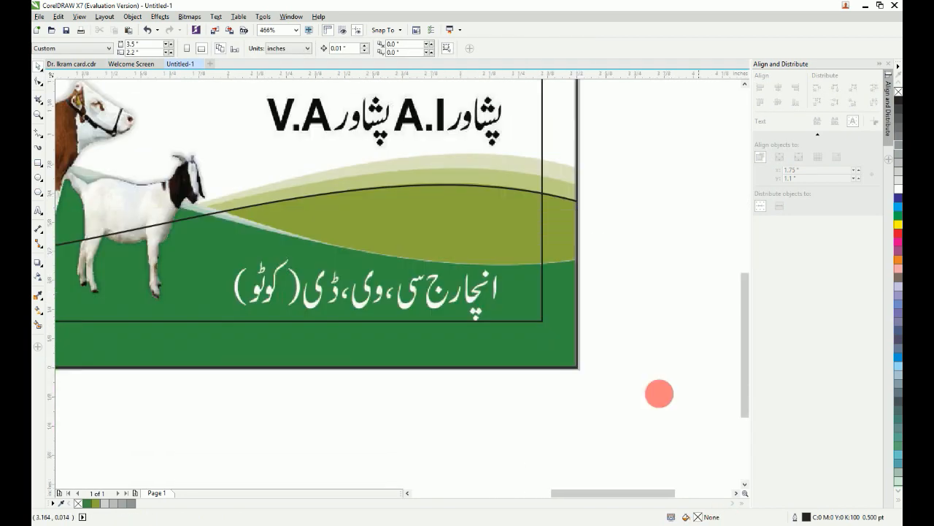
click(576, 219)
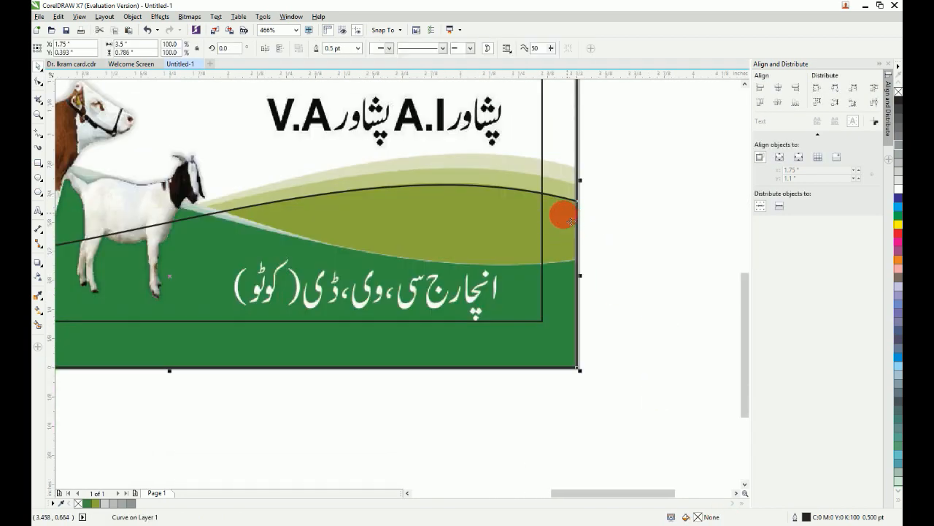
click(100, 503)
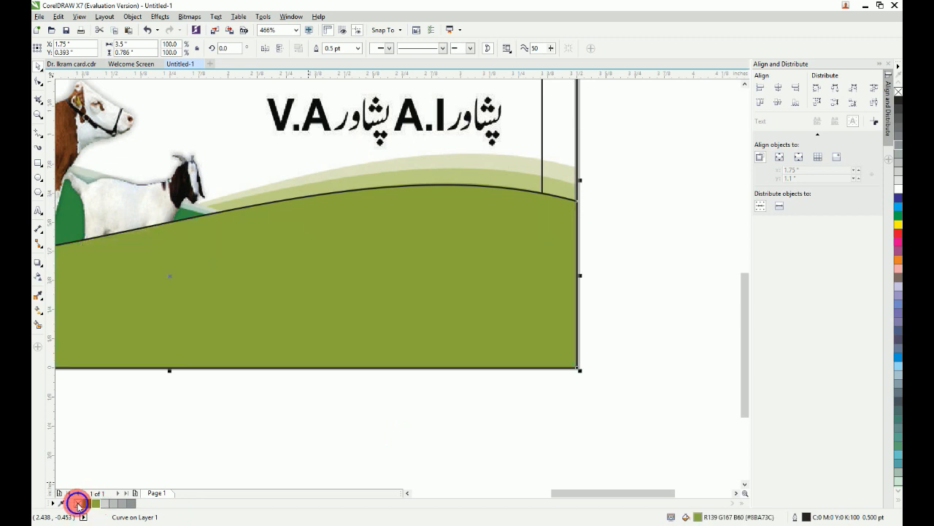
right_click(79, 503)
click(306, 443)
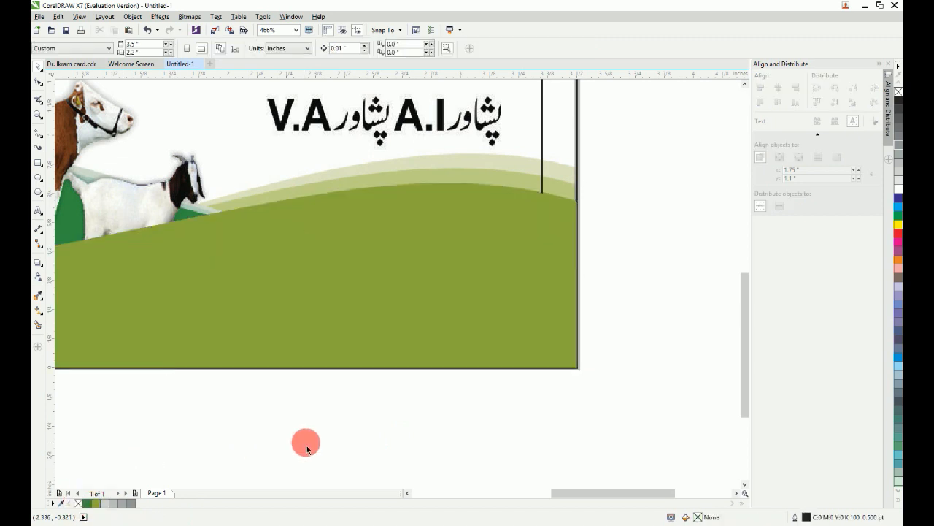
Duplicate the olive wave in place and raise the copy's upper-right node to the top of the palest olive band
key(F4)
scroll(605, 452, up, 2)
click(598, 261)
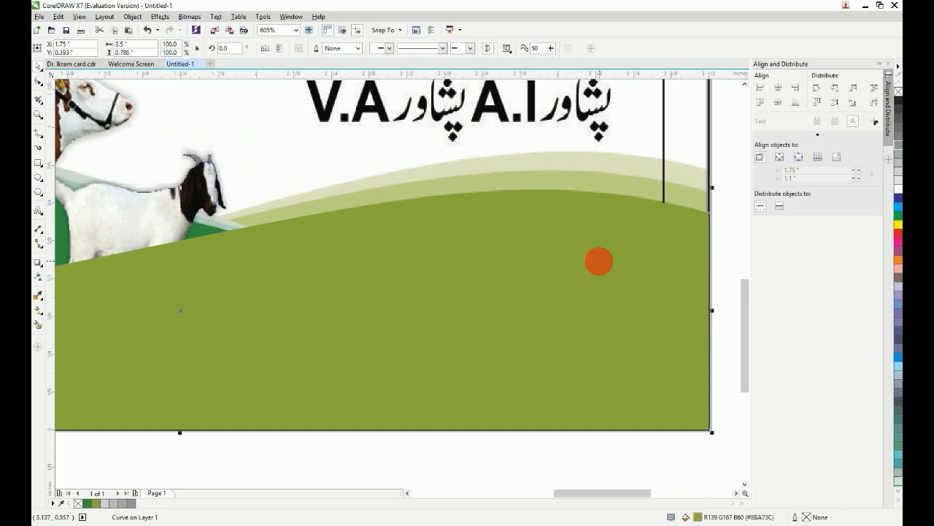
key(F10)
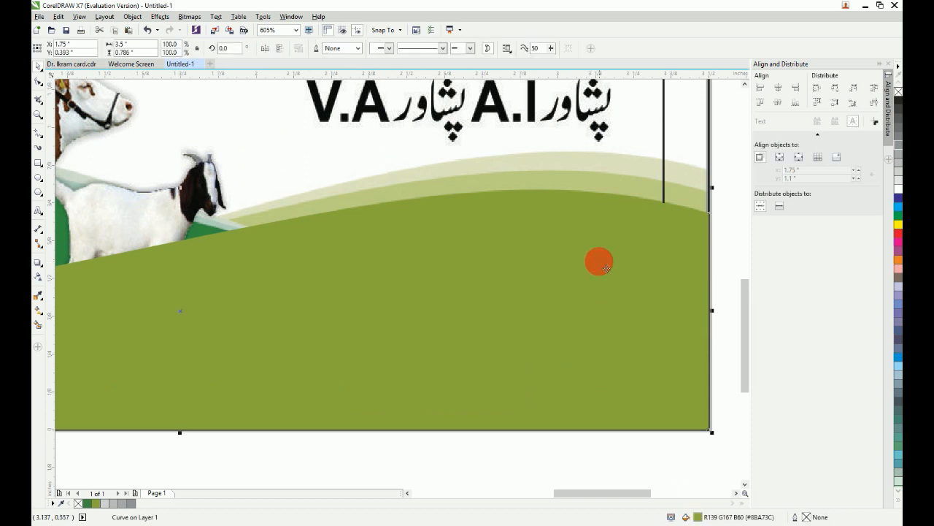
drag(710, 219, 710, 175)
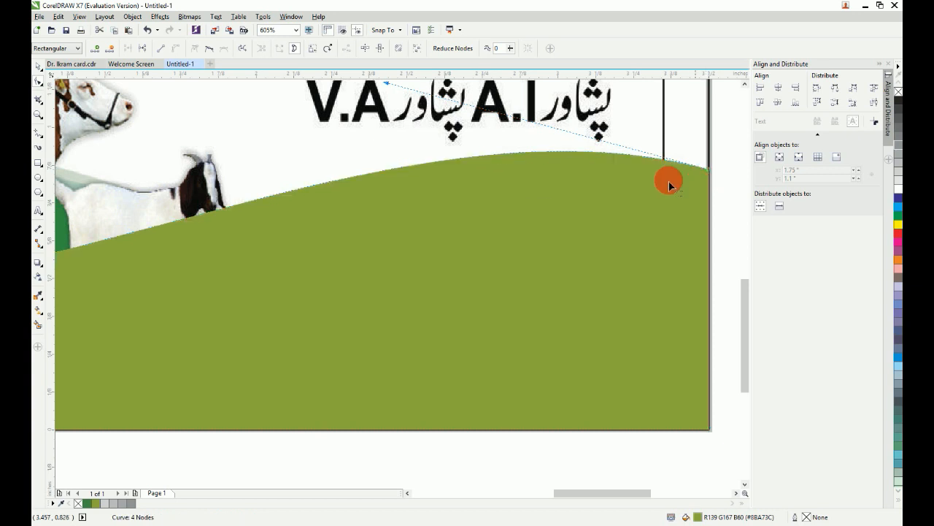
scroll(537, 181, down, 3)
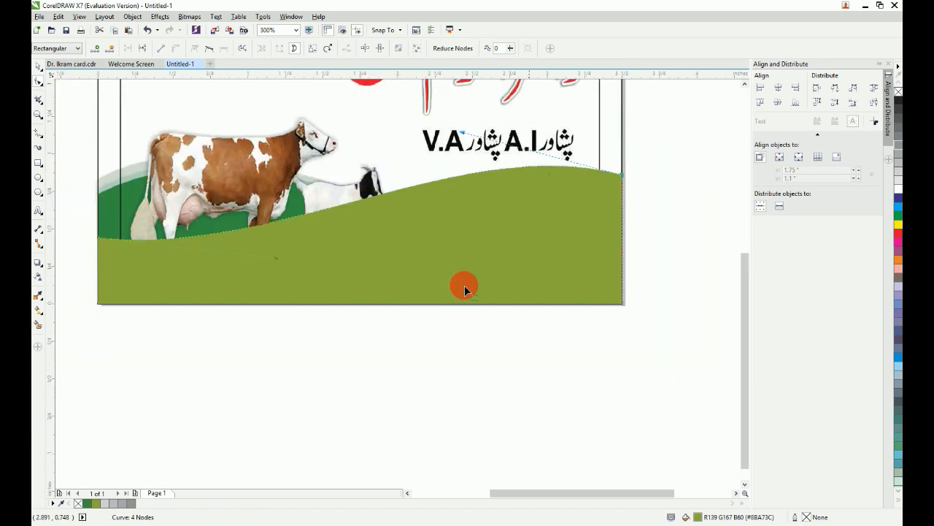
Remove the raised copy's fill and give it a hairline outline in the sampled dark green (#338A43)
right_click(103, 509)
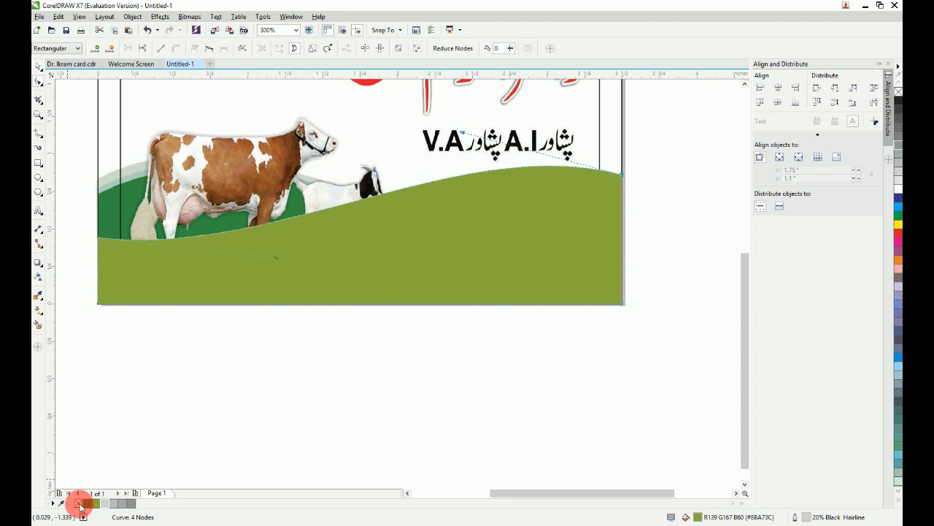
click(78, 503)
scroll(434, 280, up, 2)
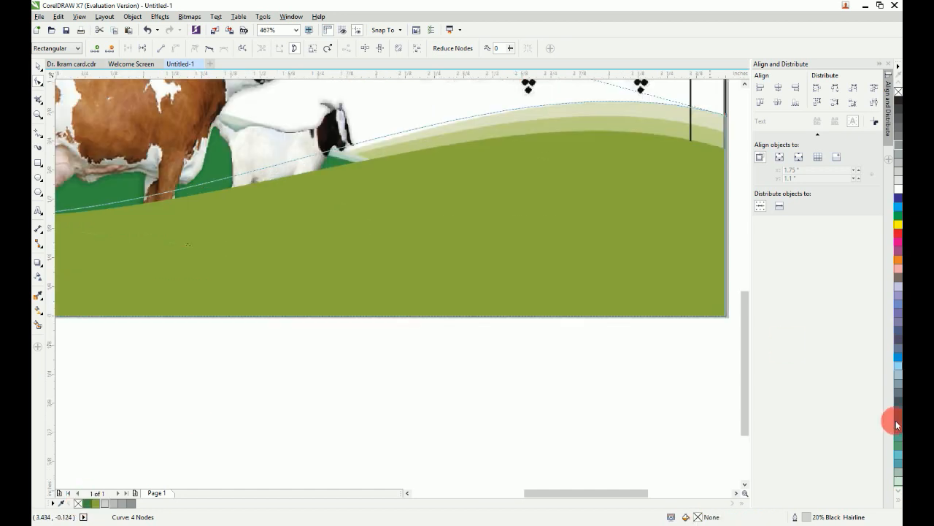
right_click(87, 503)
scroll(269, 414, down, 3)
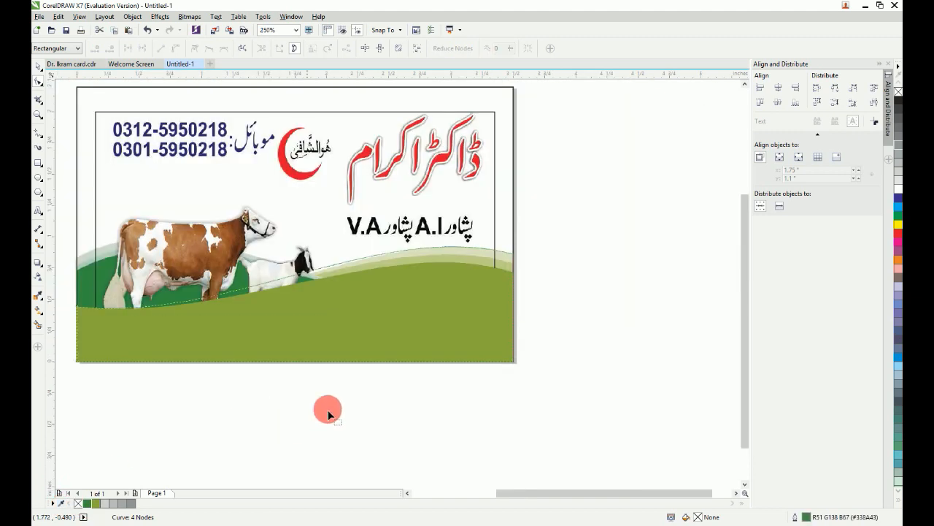
Bend the outlined wave's upper edge slightly so it follows the top of the palest olive band beside the goat
scroll(87, 387, up, 1)
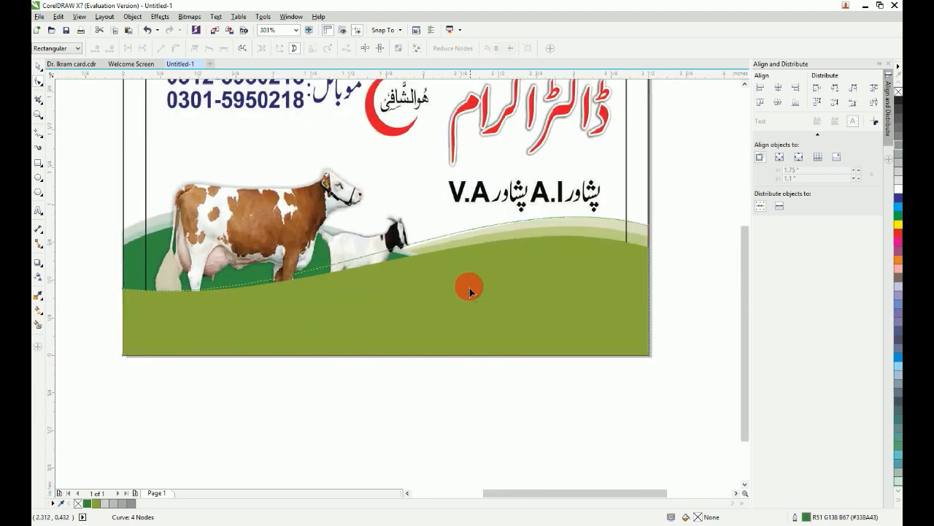
drag(372, 202, 455, 275)
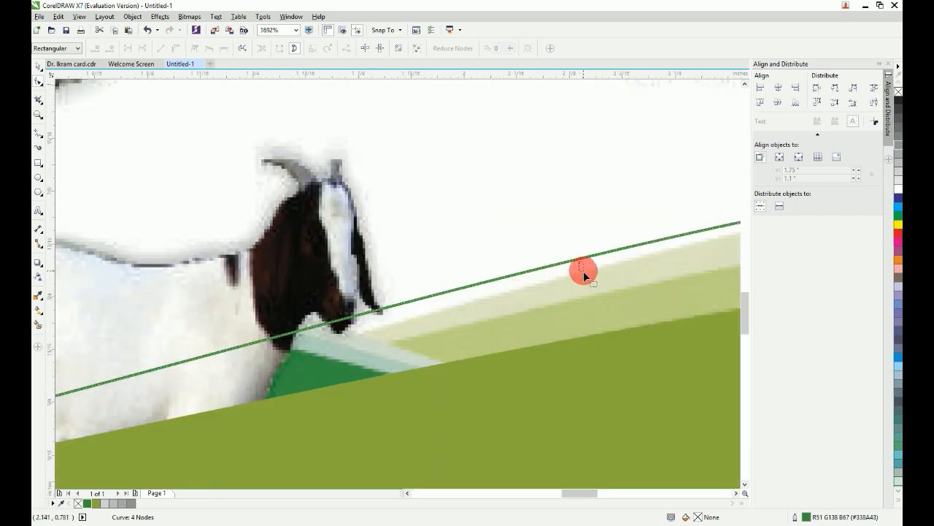
drag(579, 258, 583, 273)
scroll(583, 273, down, 2)
Duplicate the outlined wave and lower the copy's upper-right node to the top of the middle olive band at the card's right edge
click(39, 66)
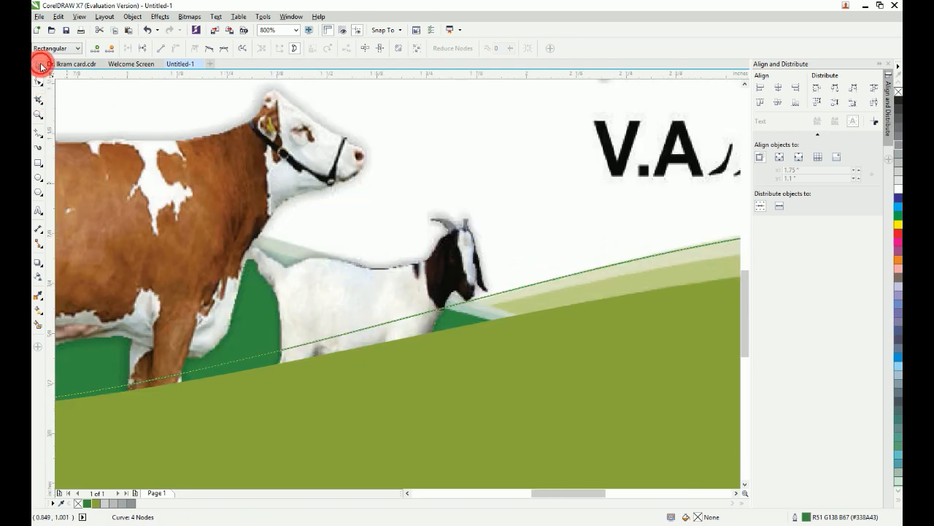
key(F4)
scroll(745, 401, up, 3)
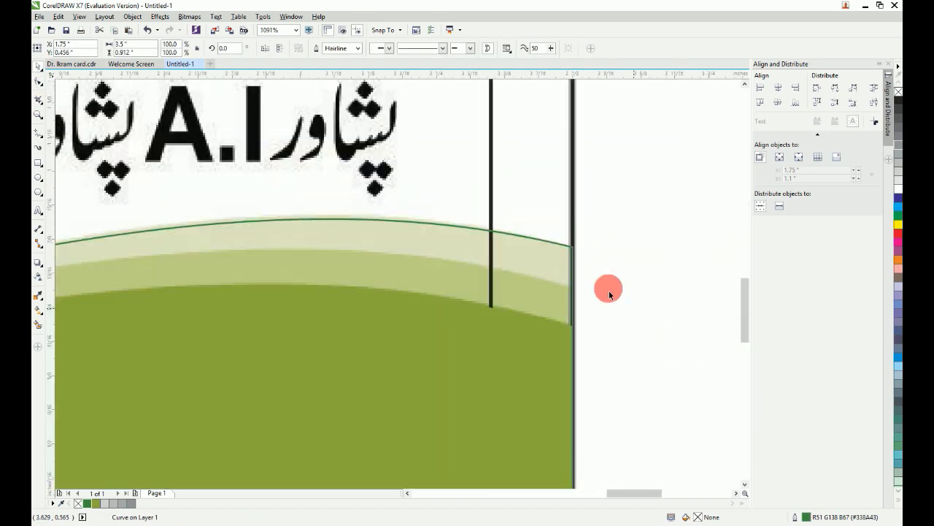
click(609, 291)
scroll(603, 260, up, 2)
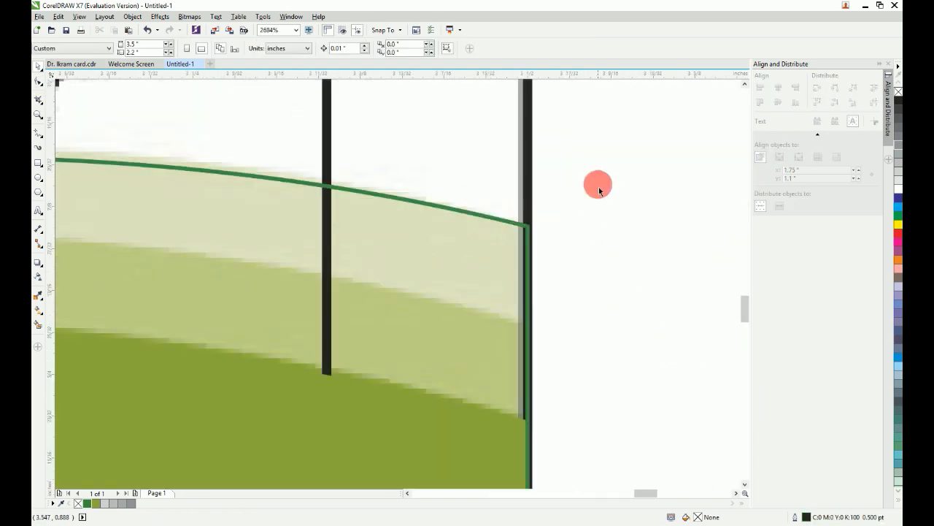
click(525, 230)
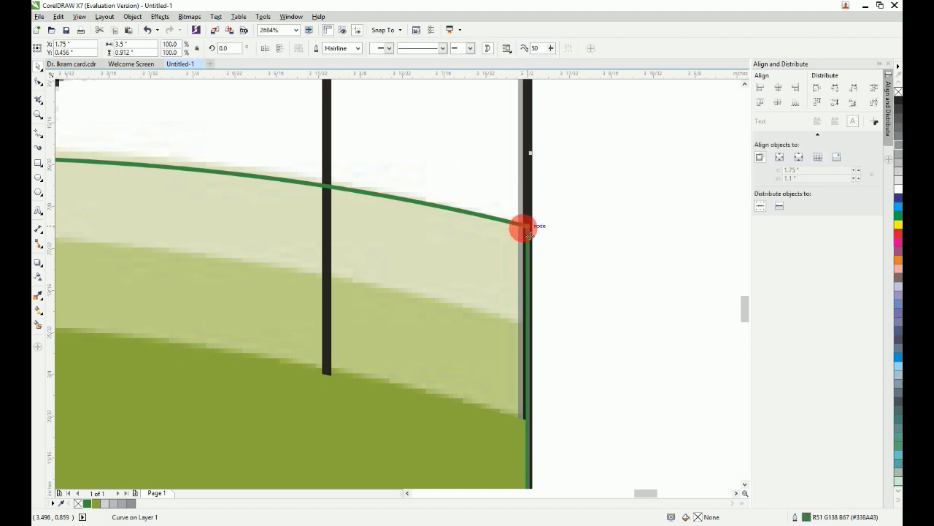
double_click(524, 228)
drag(530, 230, 526, 321)
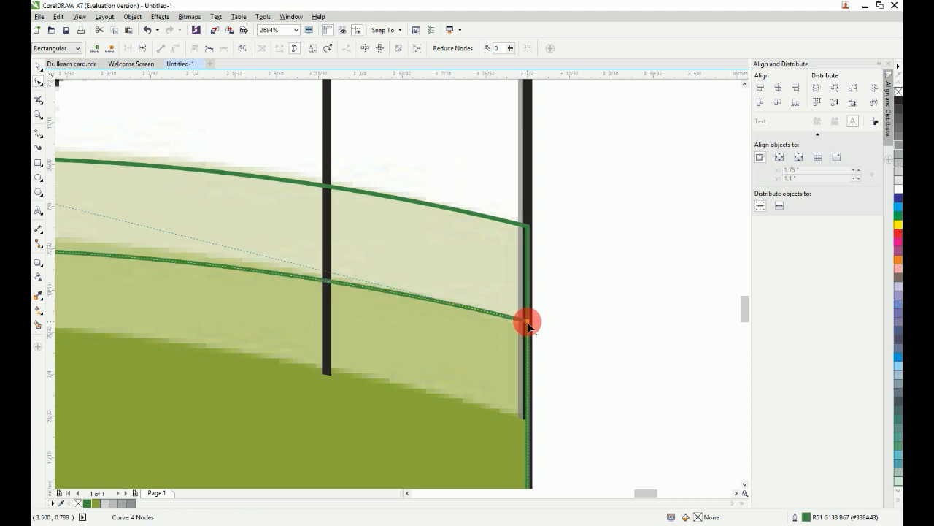
Bend the second outlined wave's upper edge so it follows the top of the middle olive band
scroll(527, 322, down, 5)
scroll(428, 330, up, 3)
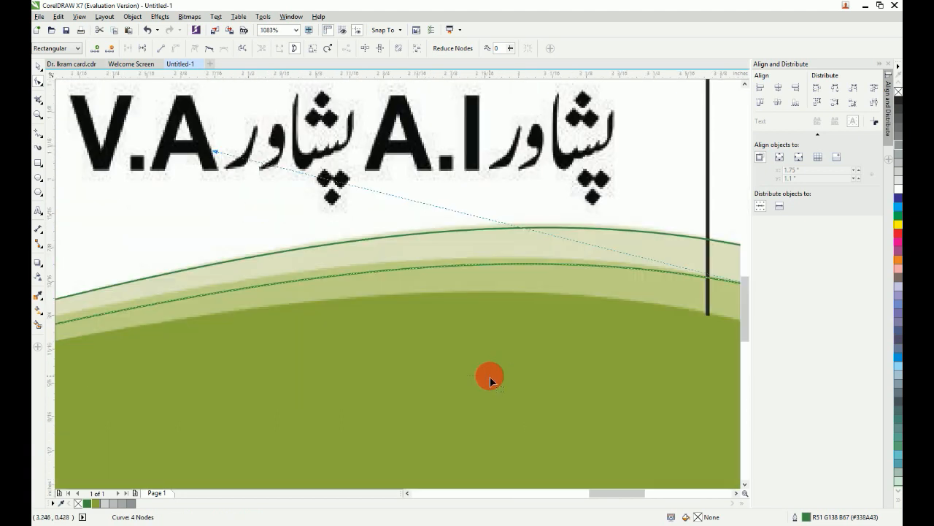
drag(415, 270, 416, 266)
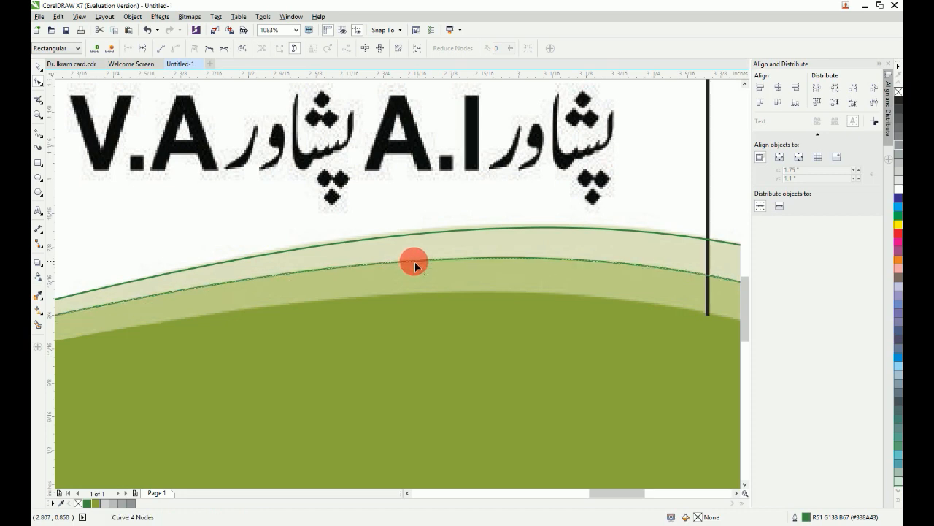
scroll(416, 266, down, 4)
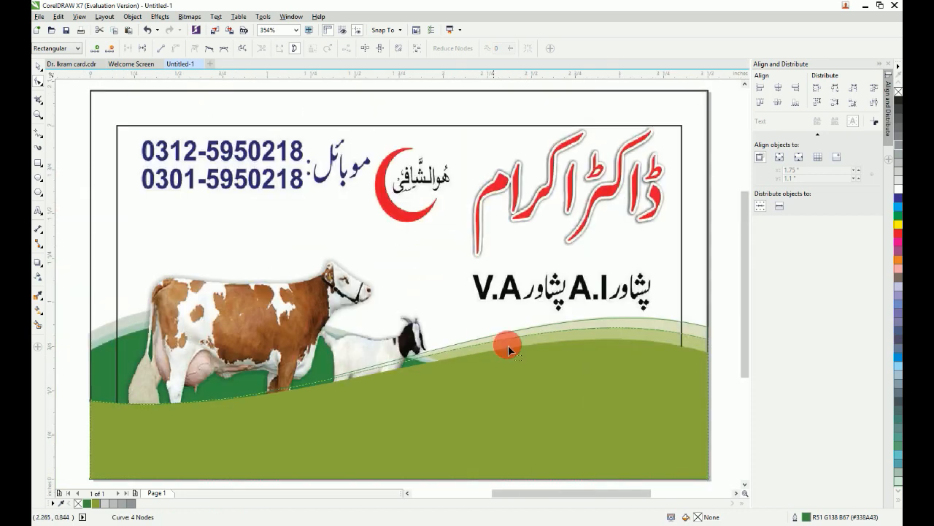
Fill the middle band's wave with olive green (#8BA73C) and apply a uniform transparency of 50
click(38, 66)
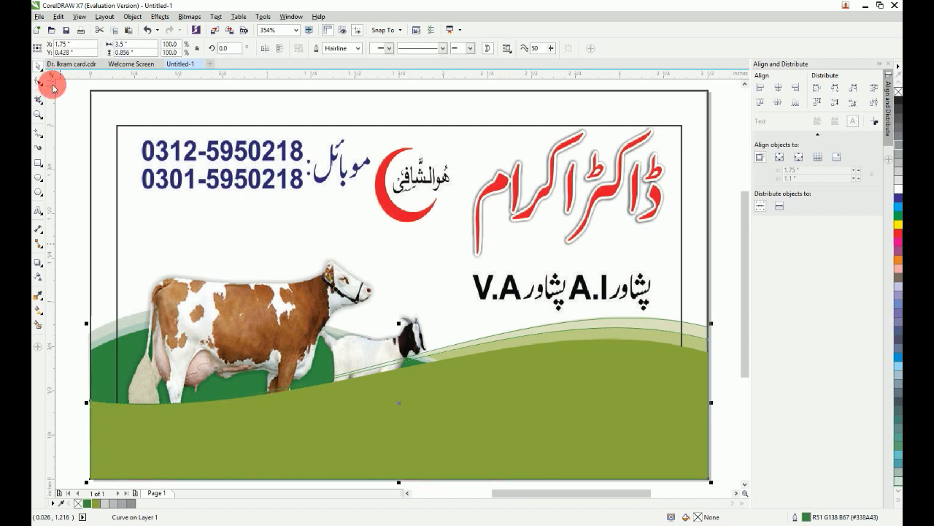
scroll(737, 438, up, 2)
click(705, 300)
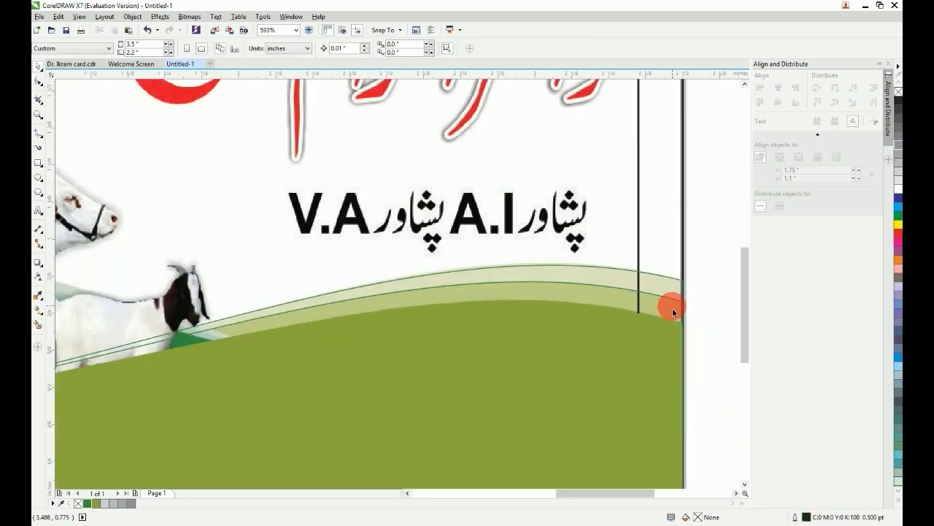
click(672, 308)
click(96, 503)
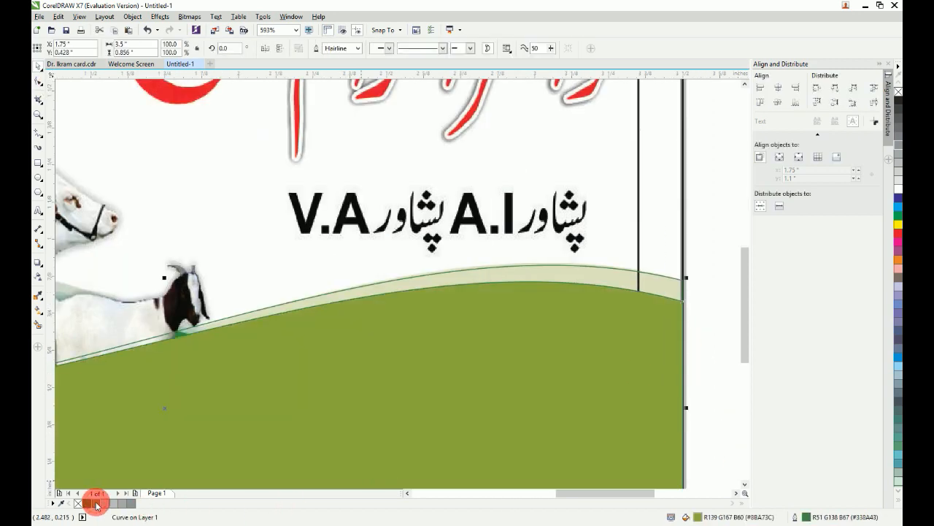
click(38, 277)
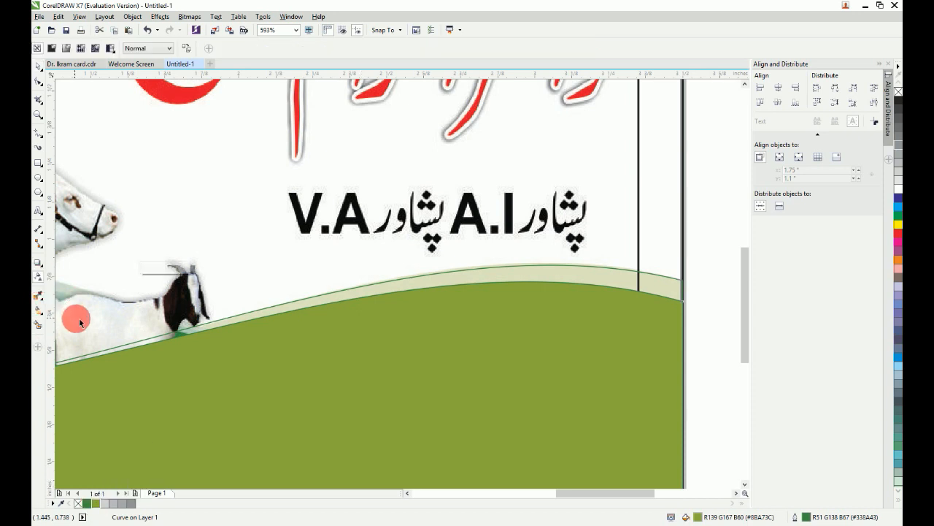
click(53, 49)
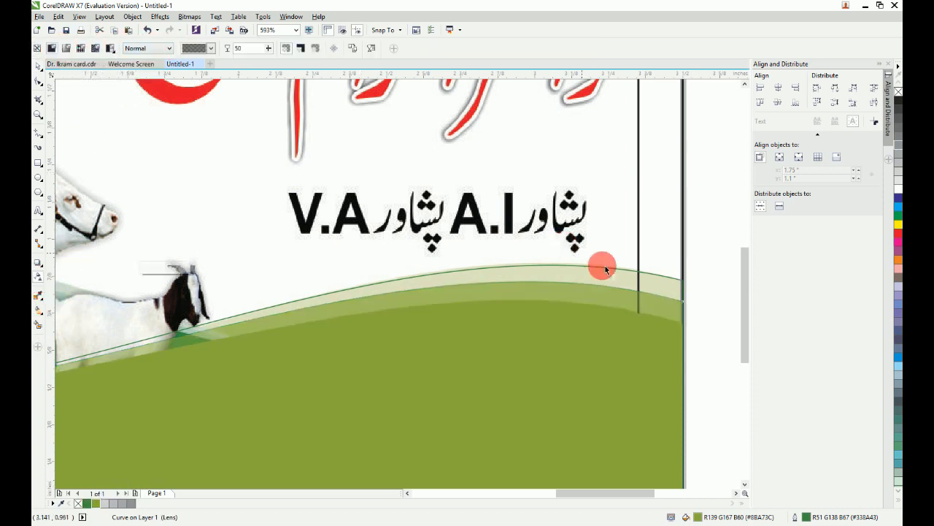
Fill the topmost wave with the same olive green (#8BA73C) and give it a uniform transparency of 50
click(626, 275)
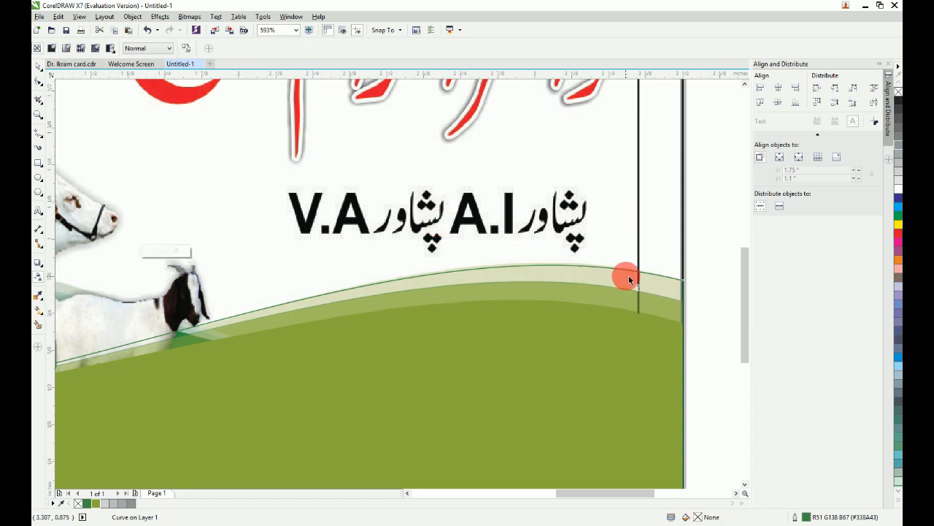
click(99, 504)
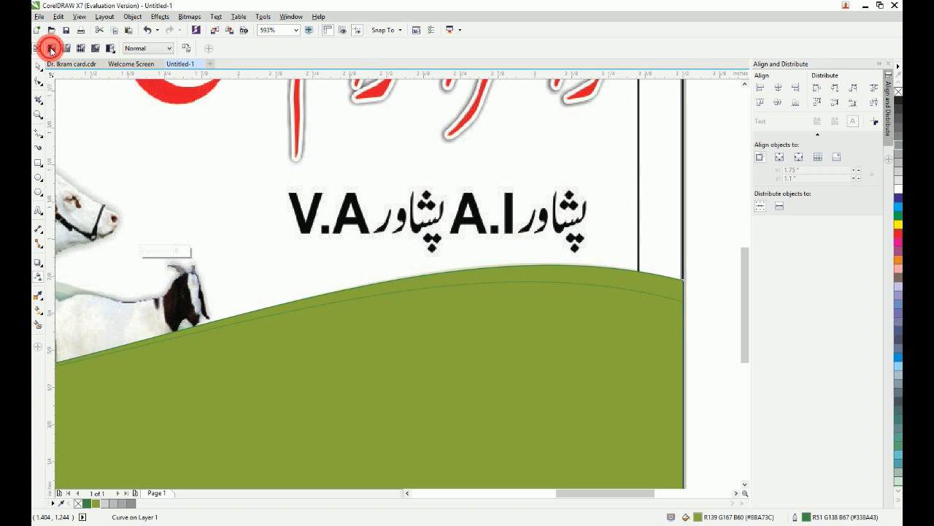
click(51, 49)
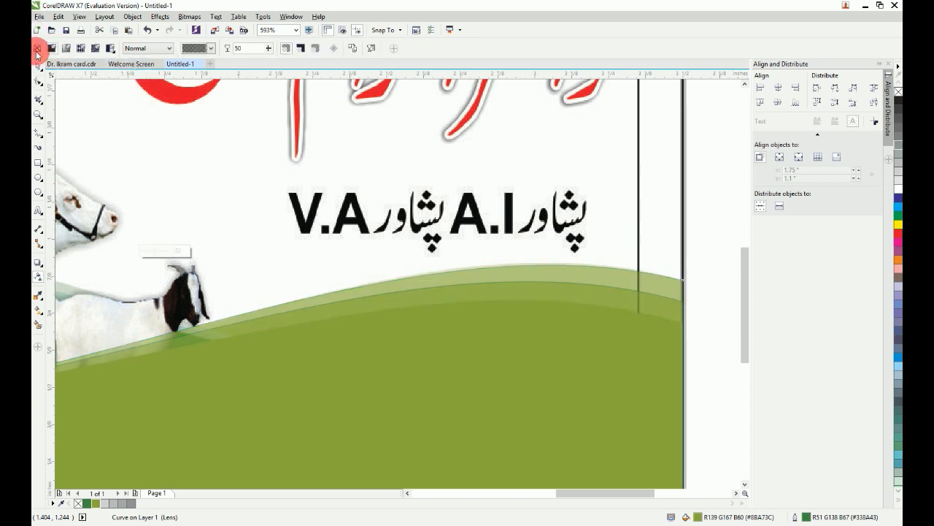
click(39, 67)
scroll(593, 362, down, 3)
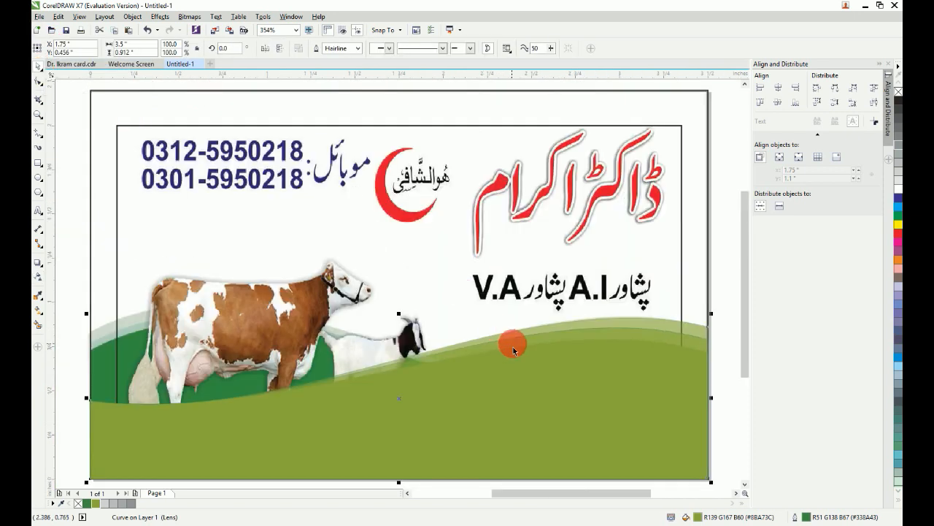
Select all the hill shapes, group them to raise them above the traced image, and ungroup them again
scroll(690, 459, up, 1)
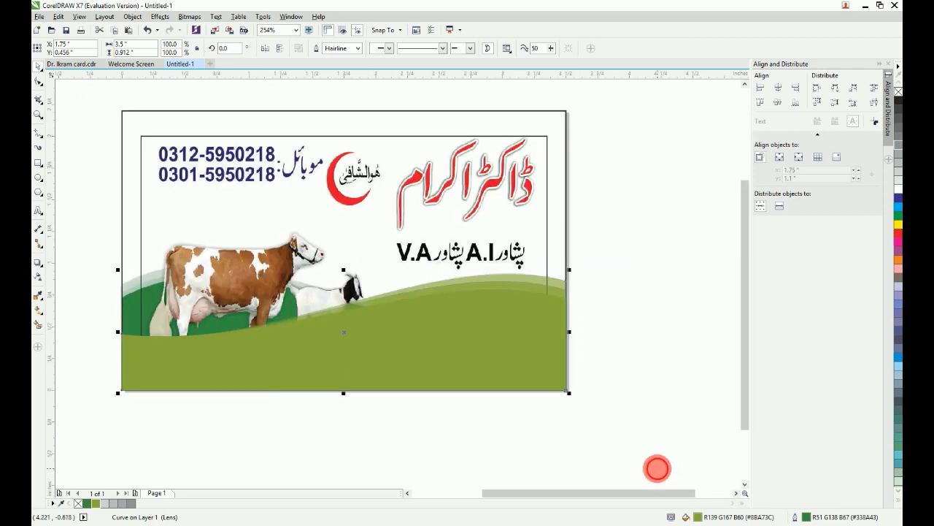
drag(654, 453, 106, 235)
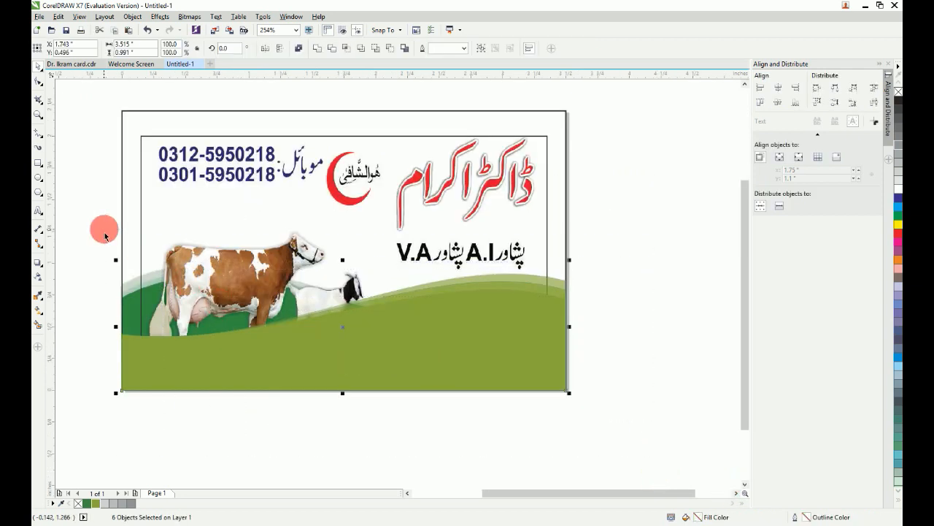
key(ctrl+g)
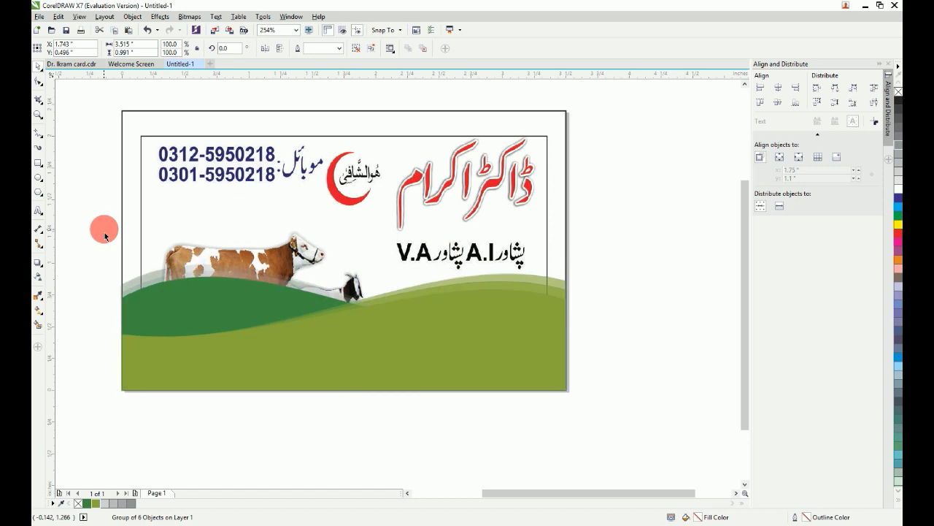
key(ctrl+u)
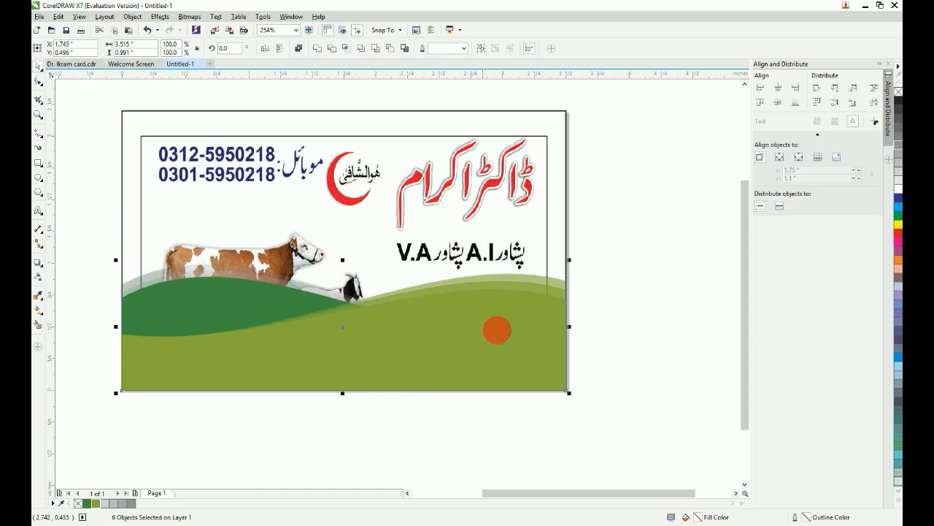
Group the two pale translucent waves that lie above the dark green hill
drag(603, 259, 359, 424)
click(239, 312)
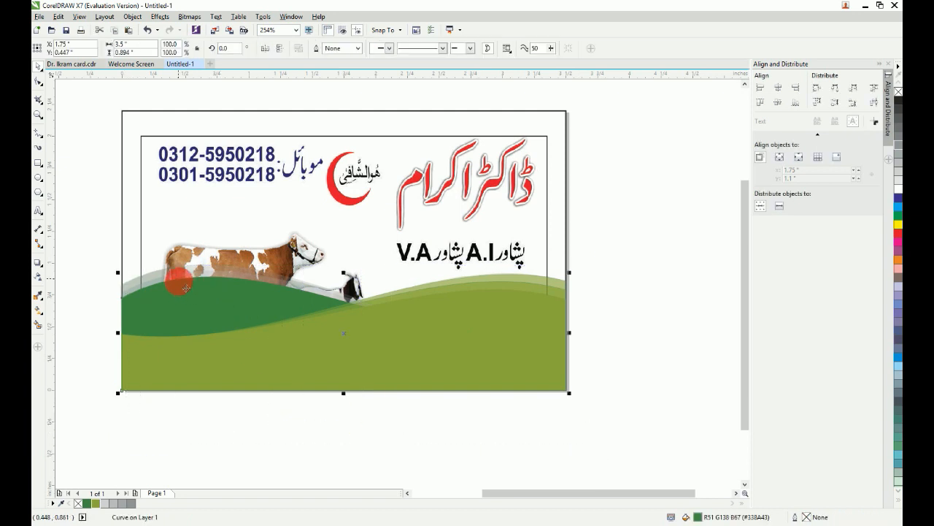
click(180, 282)
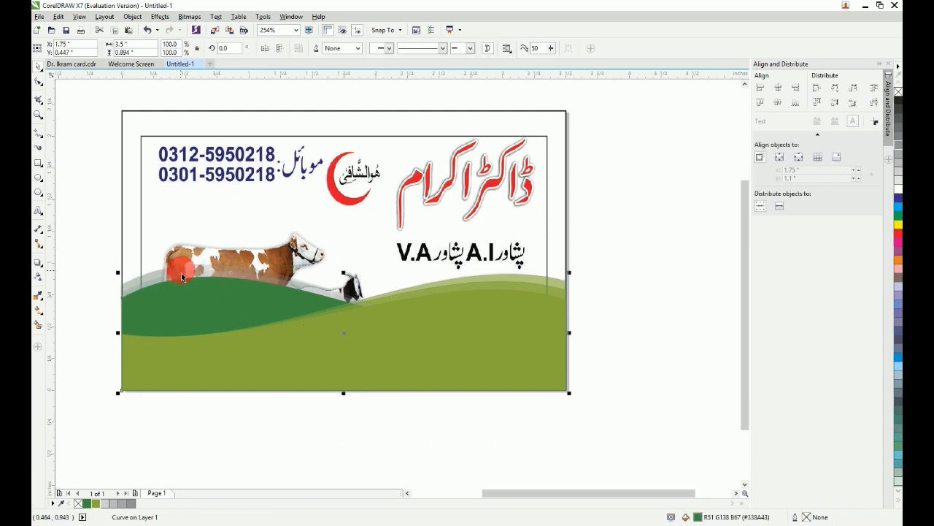
click(181, 267)
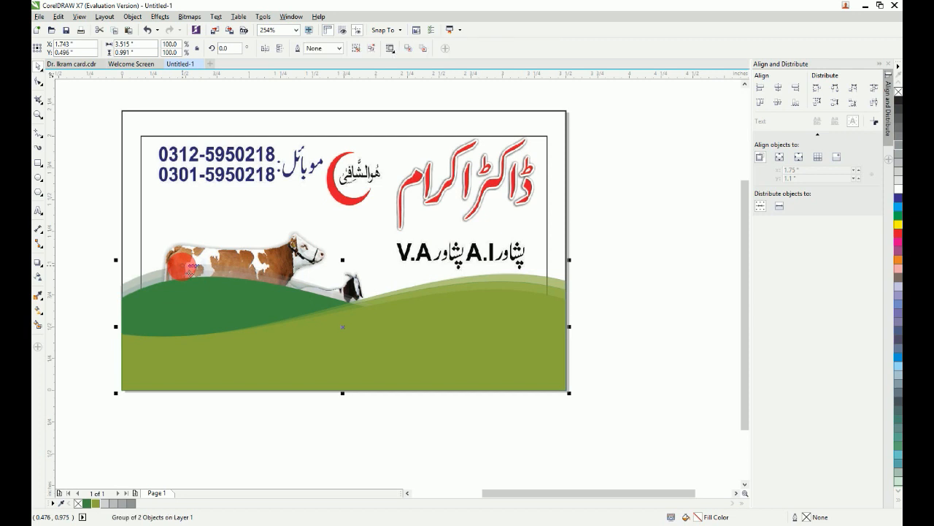
Bring the dark green hill in front of the three olive waves and group these four shapes
click(438, 397)
drag(621, 428, 182, 233)
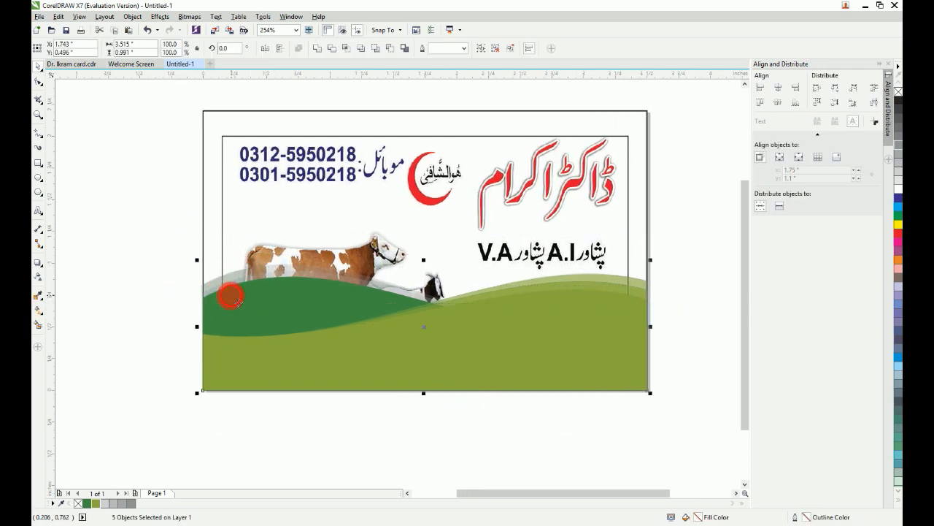
drag(337, 374, 332, 371)
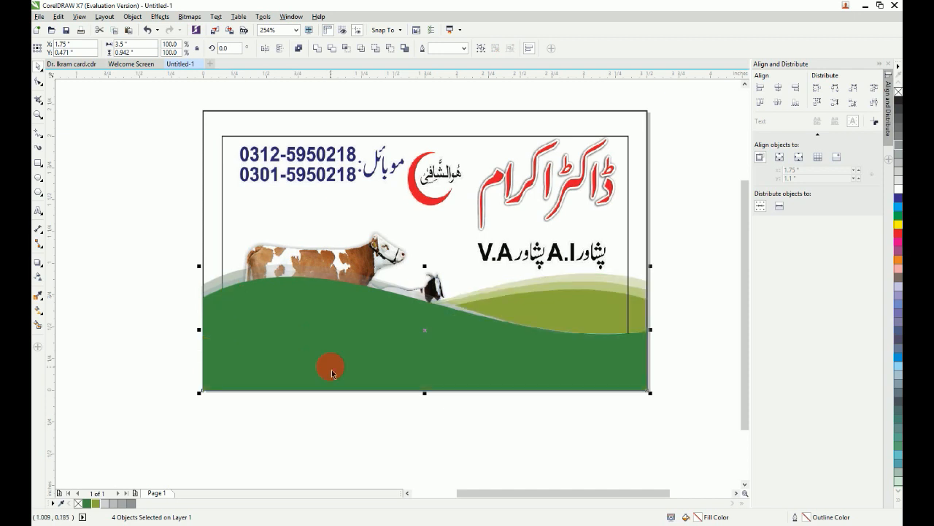
key(ctrl+g)
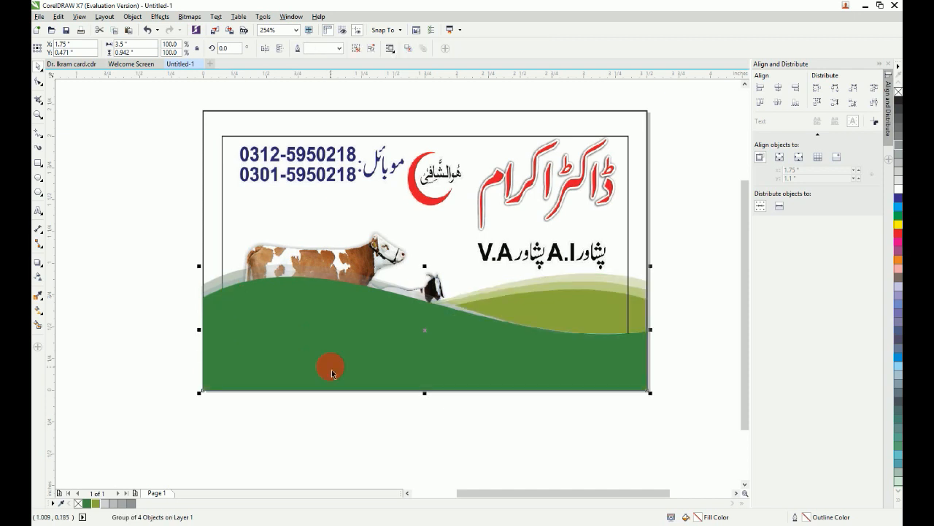
Try to move the card's outer rectangle off the page to its side, and undo the move
scroll(344, 398, up, 1)
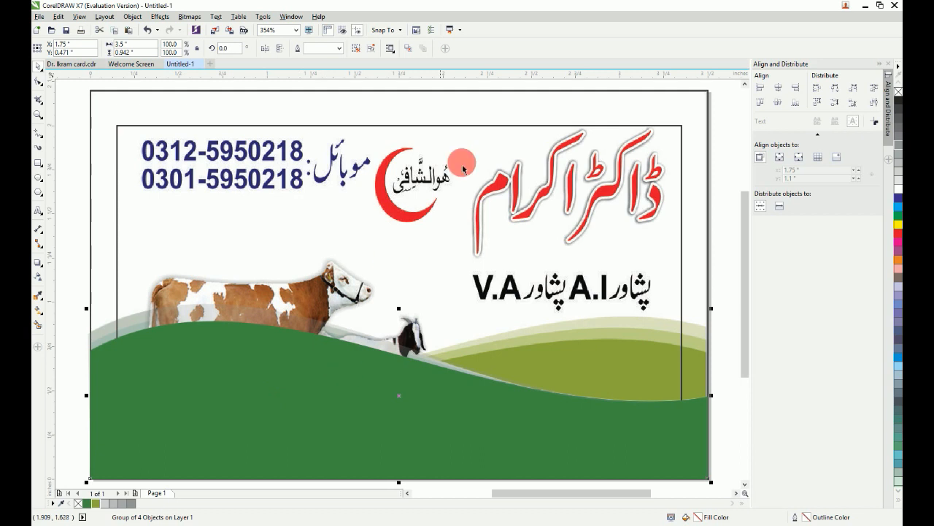
click(599, 115)
scroll(600, 117, down, 2)
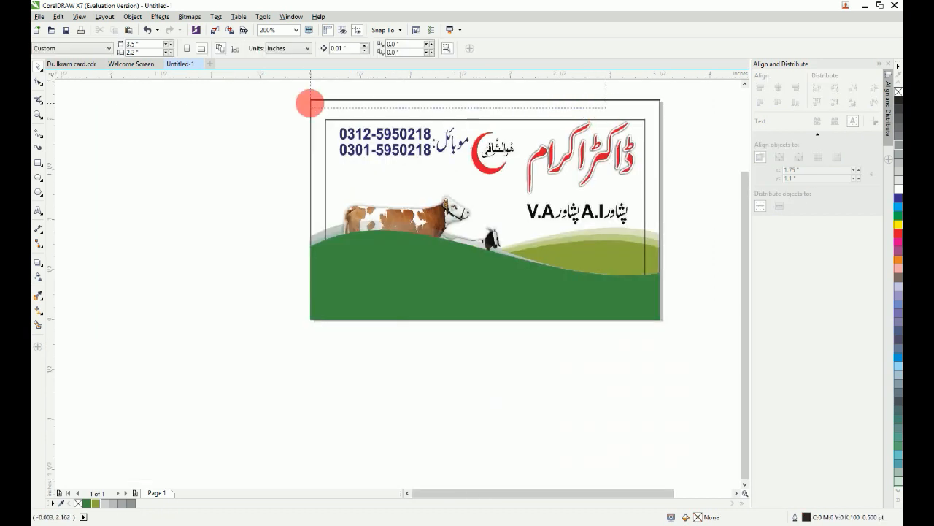
right_click(339, 110)
click(358, 116)
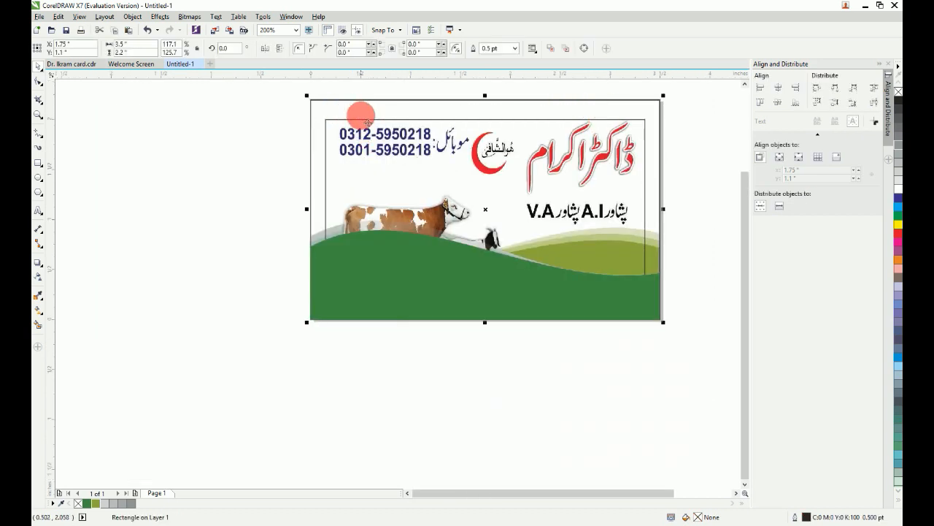
drag(480, 105, 119, 94)
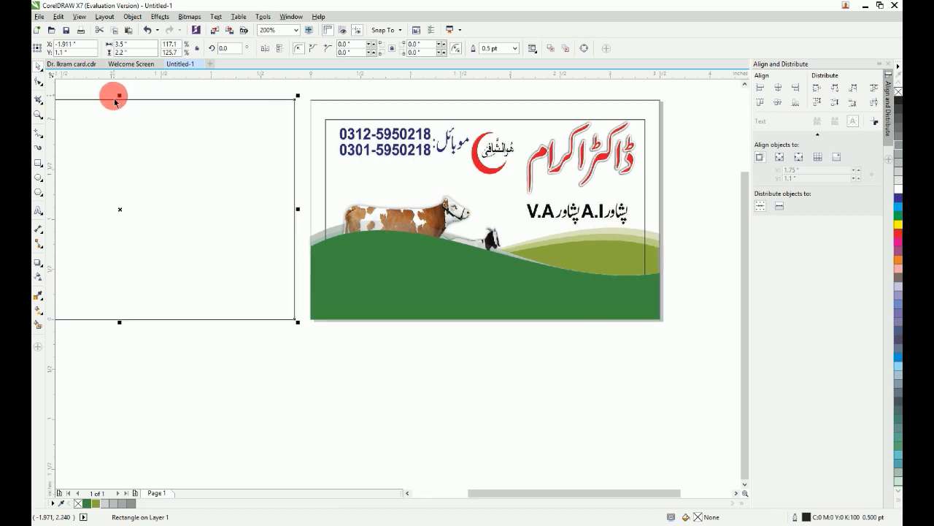
click(374, 372)
key(z)
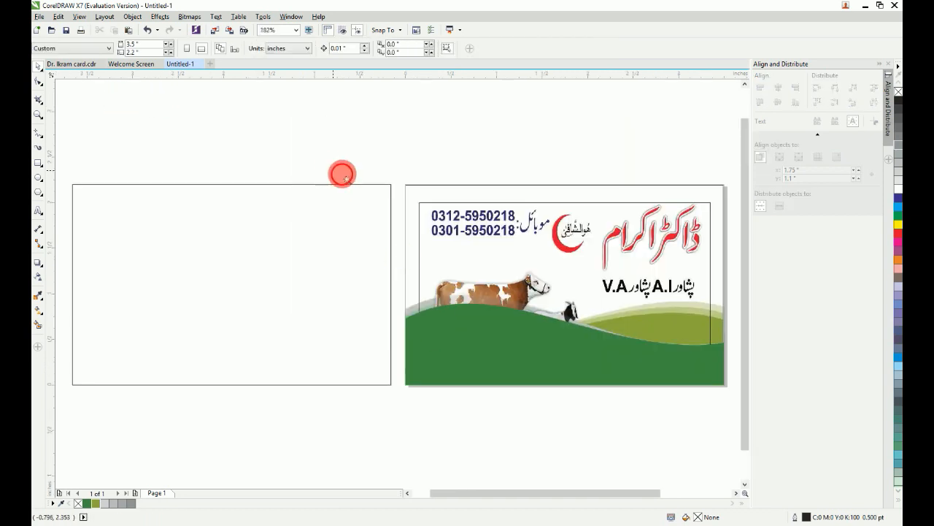
drag(338, 171, 703, 403)
key(ctrl+z)
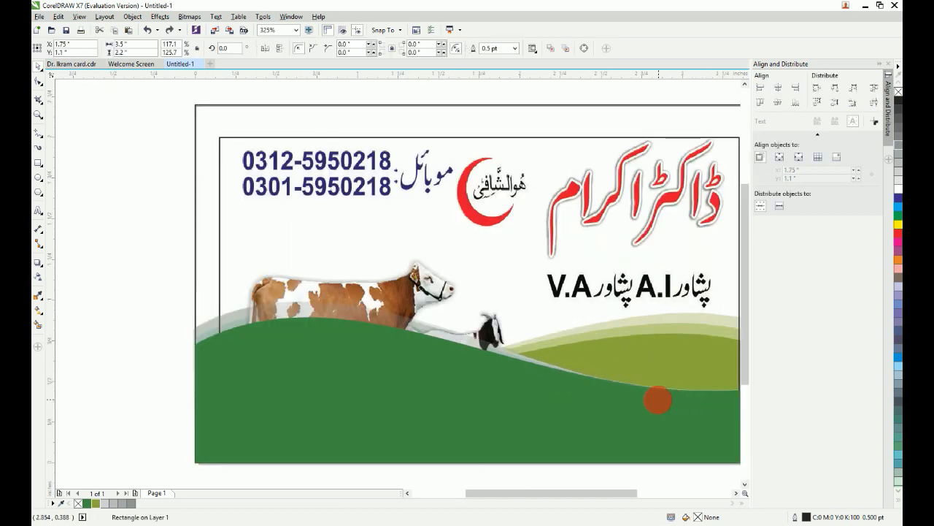
Center the traced card image on the page and move it straight down below the page
click(405, 118)
drag(486, 114, 84, 114)
drag(170, 149, 562, 152)
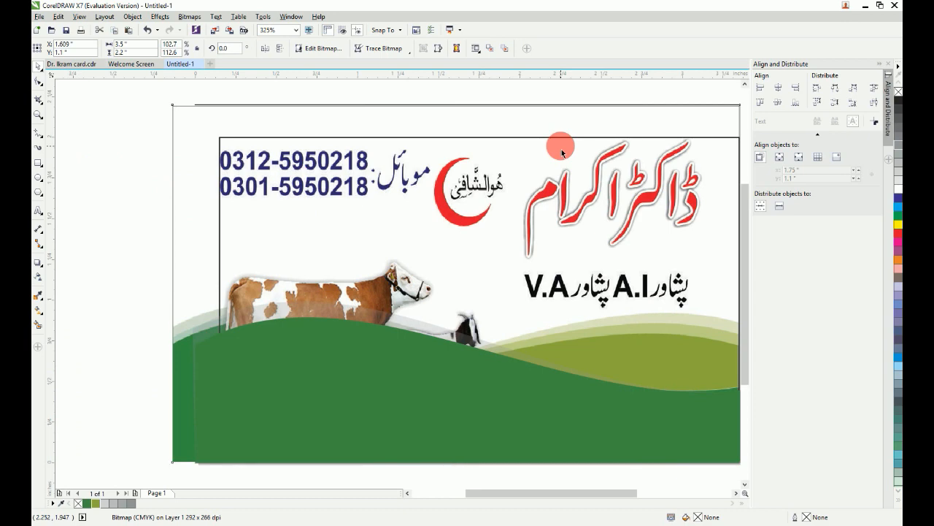
key(p)
scroll(499, 143, down, 2)
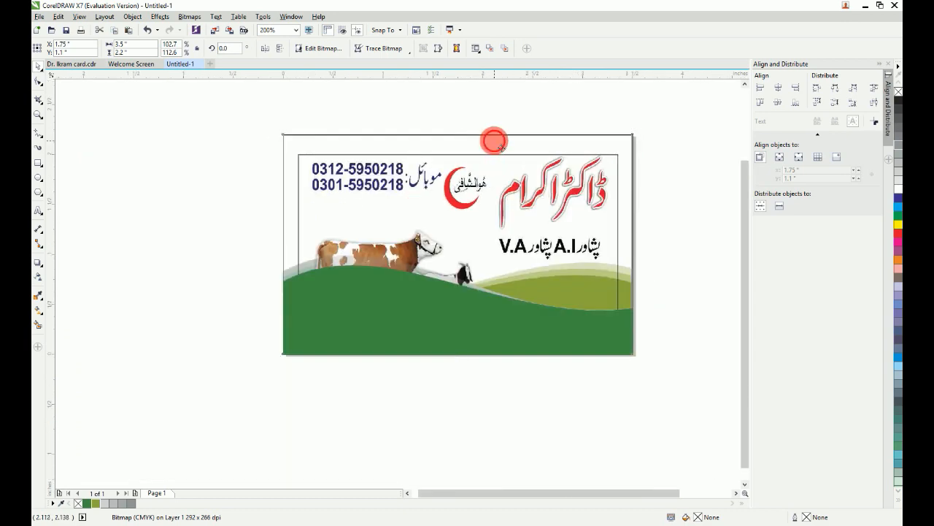
drag(494, 141, 498, 374)
click(672, 294)
key(F4)
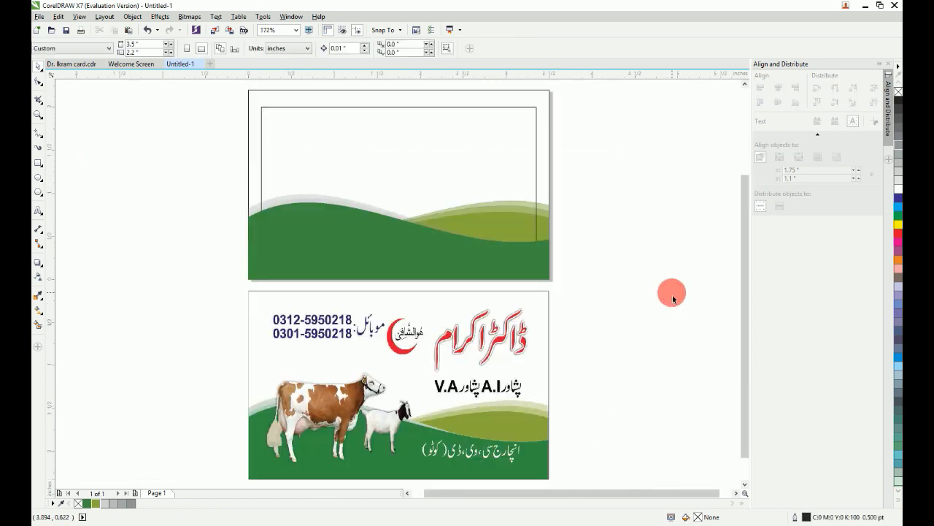
Fill the card's outer 3.5 by 2.2 inch rectangle with white
key(z)
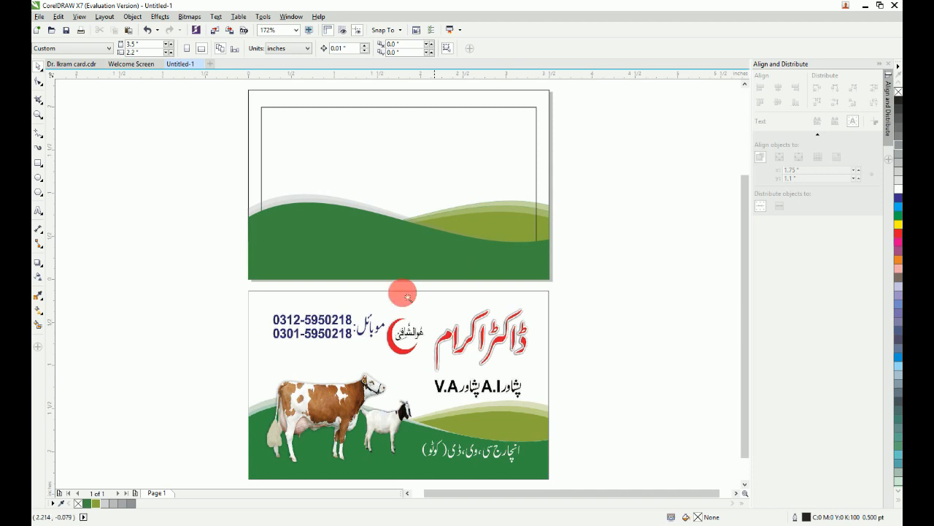
drag(180, 319, 724, 105)
click(385, 141)
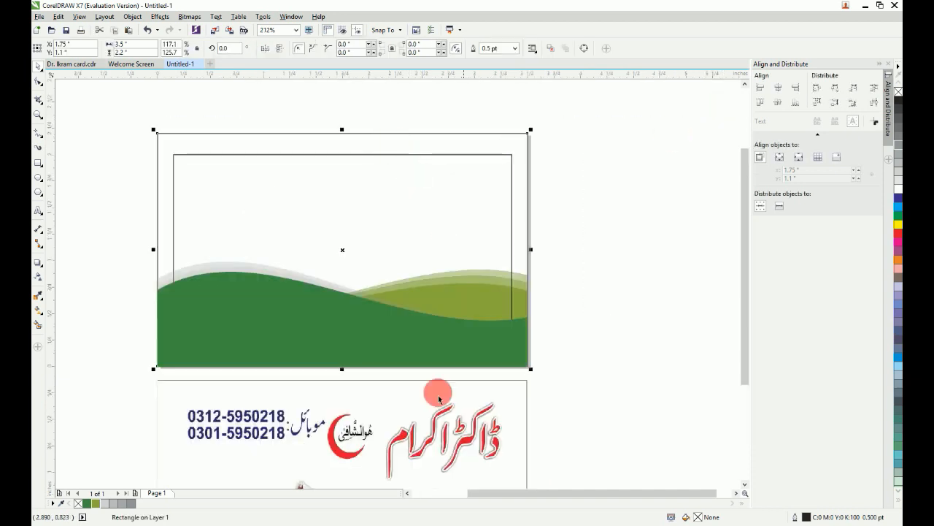
click(104, 505)
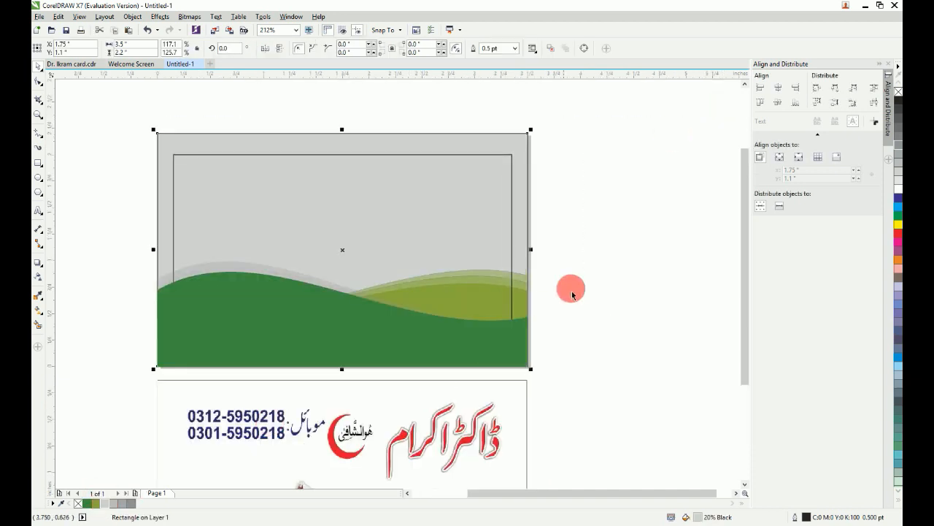
key(ctrl+z)
click(898, 179)
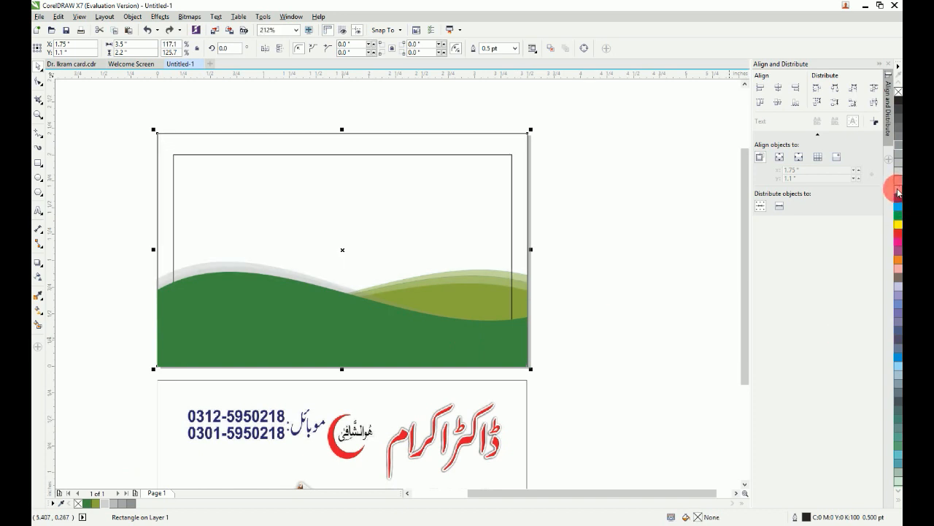
click(582, 211)
Gather all the hill shapes into one group and PowerClip it inside the card's outer rectangle
drag(572, 239, 71, 394)
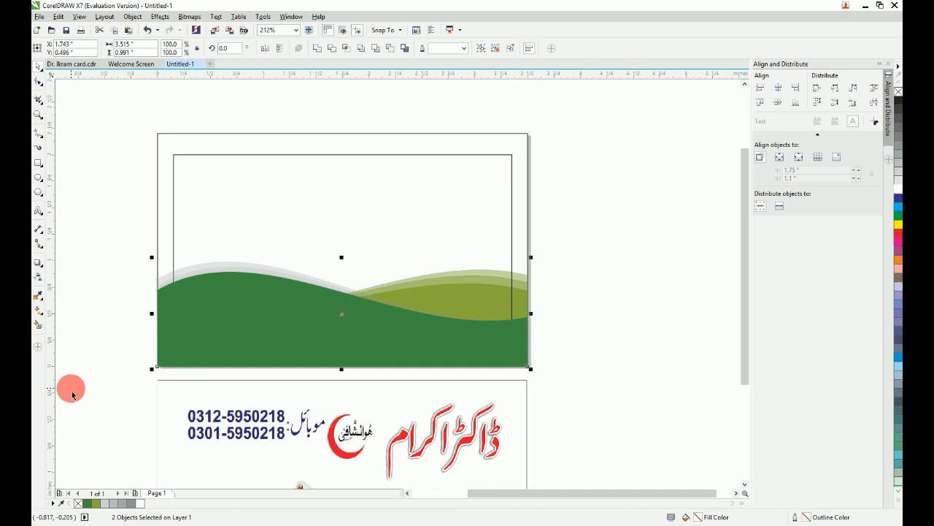
key(ctrl+g)
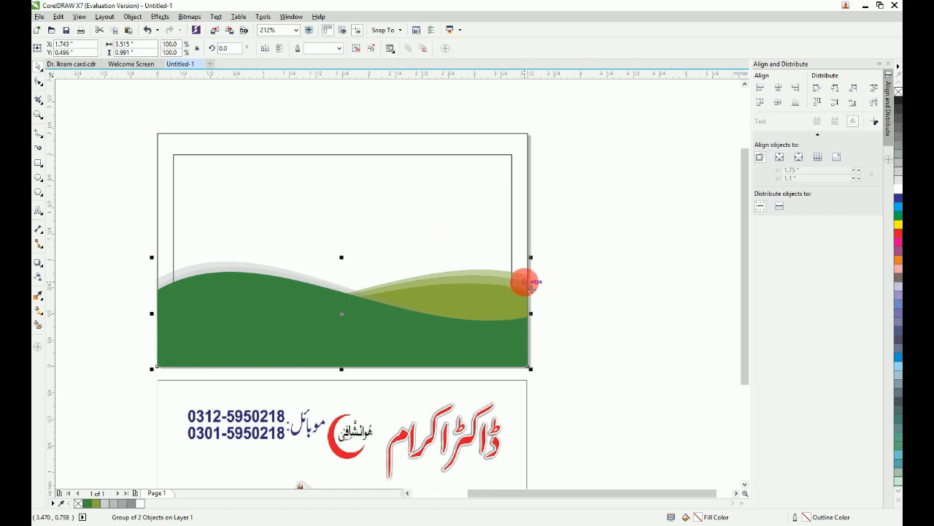
click(521, 204)
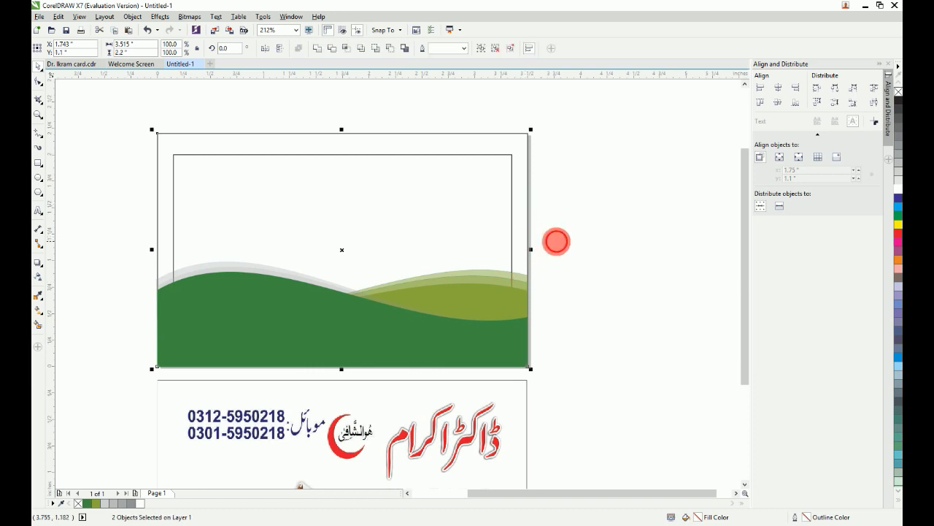
click(557, 242)
scroll(210, 415, up, 2)
click(661, 190)
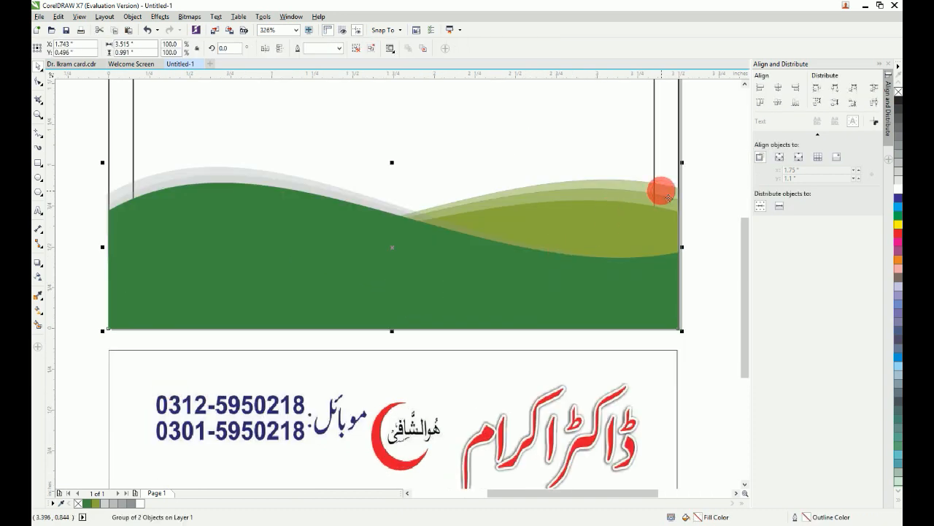
right_click(663, 191)
click(685, 199)
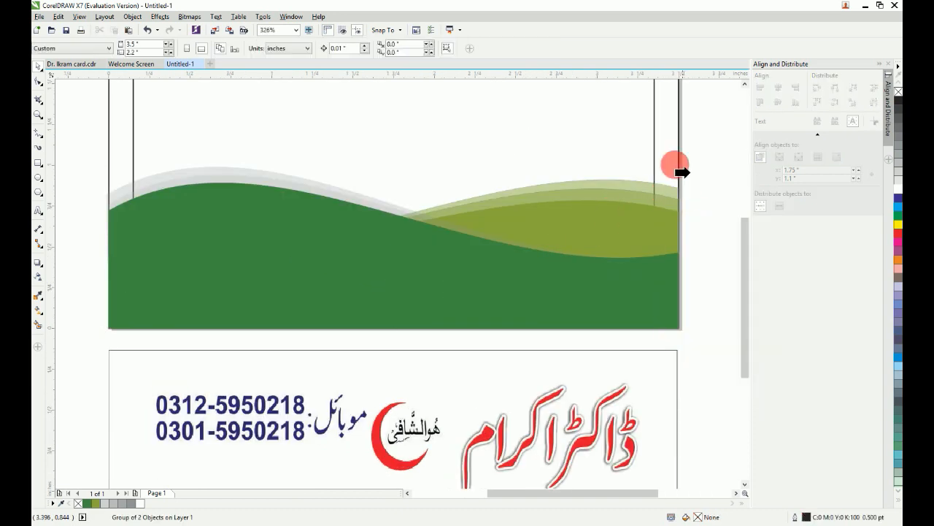
click(679, 146)
scroll(672, 211, down, 3)
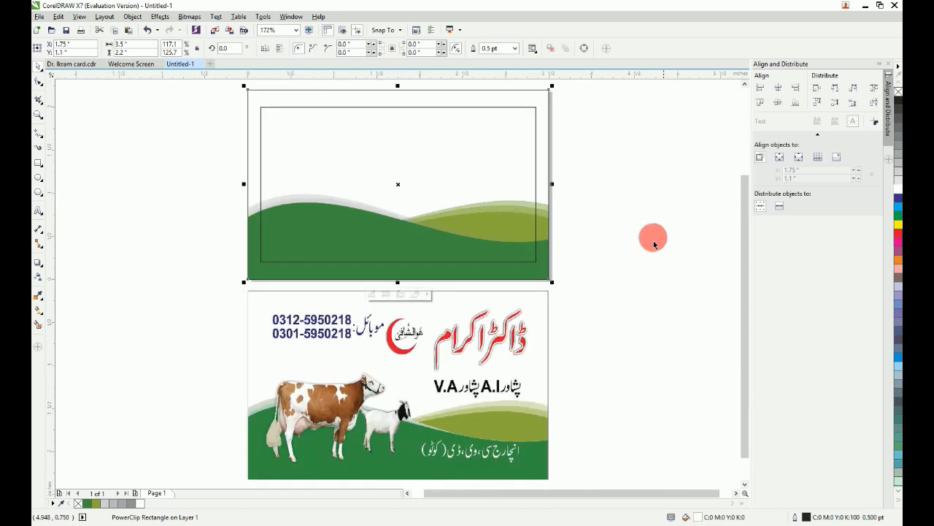
click(570, 271)
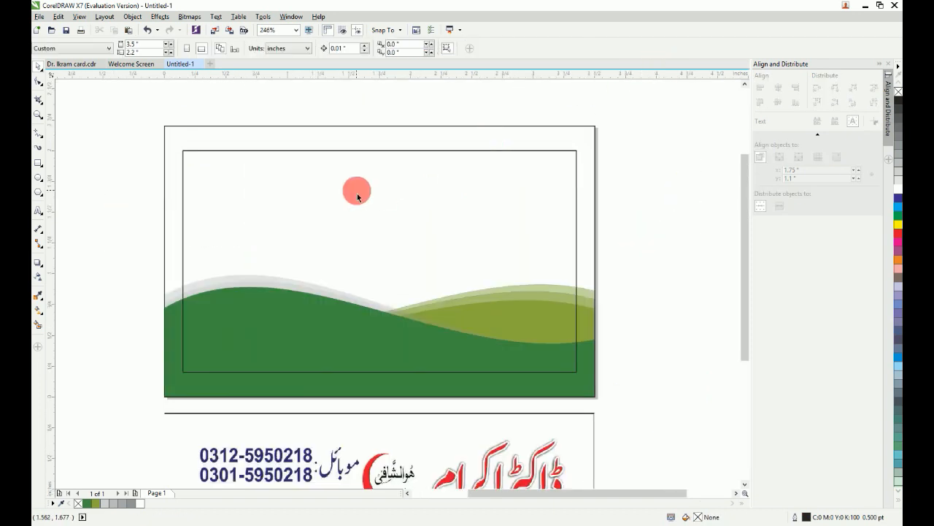
Set the height of the inner margin rectangle to 1.9 inches
click(358, 191)
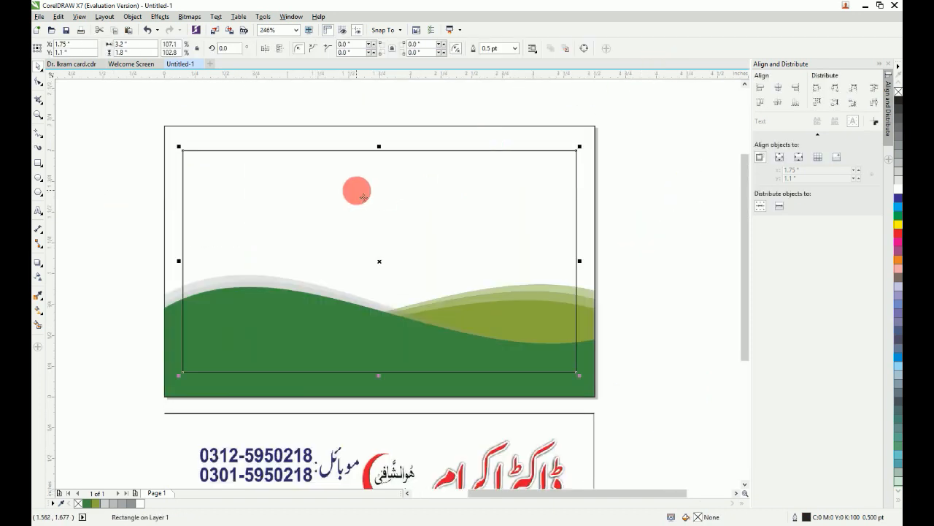
click(131, 53)
text(1)
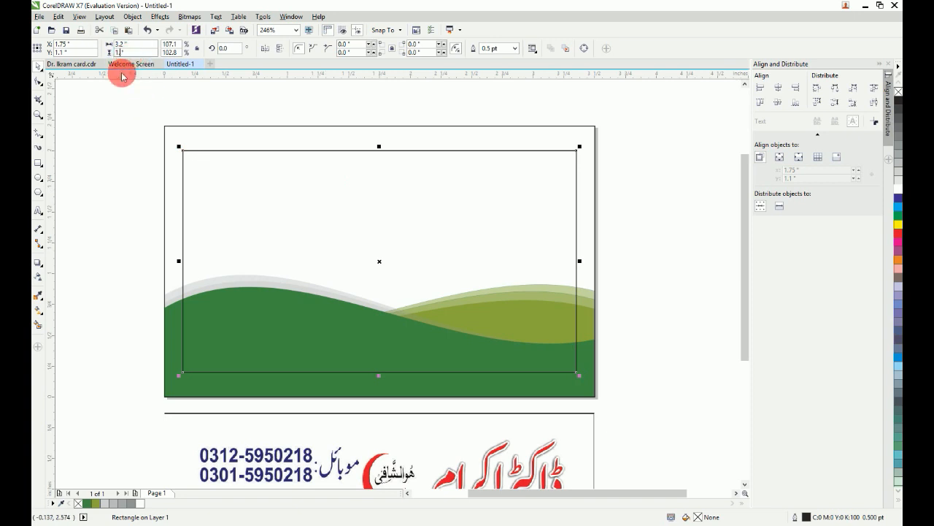
text(.9)
key(Return)
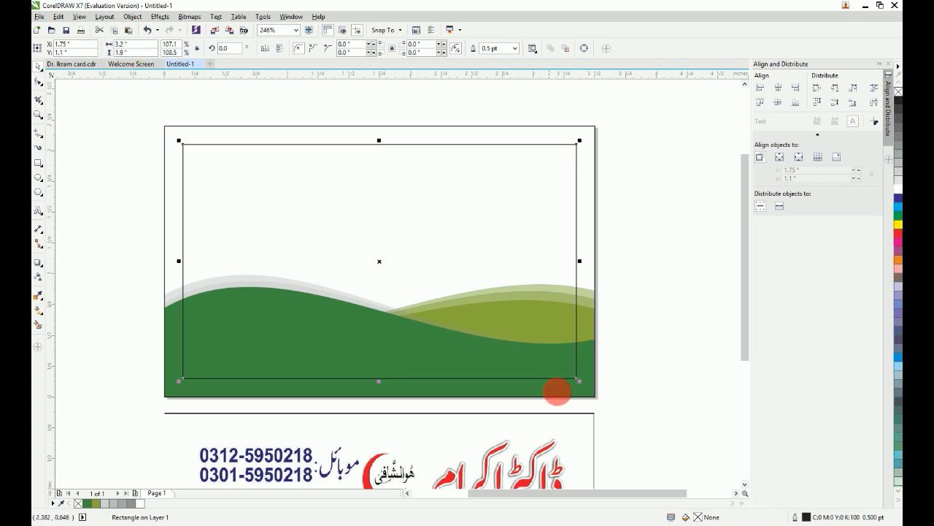
click(637, 355)
Select the reference card image below the page and center it back on the page over the new design
scroll(637, 355, down, 1)
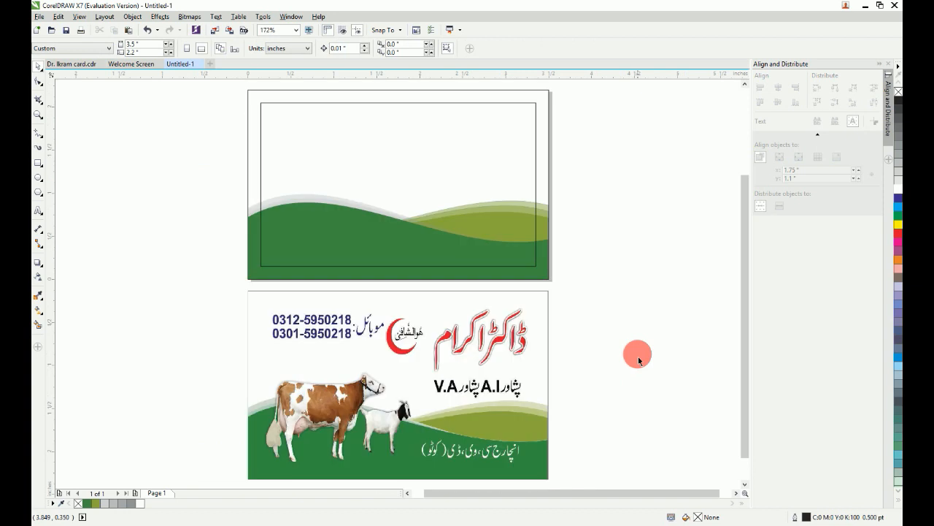
drag(186, 302, 562, 95)
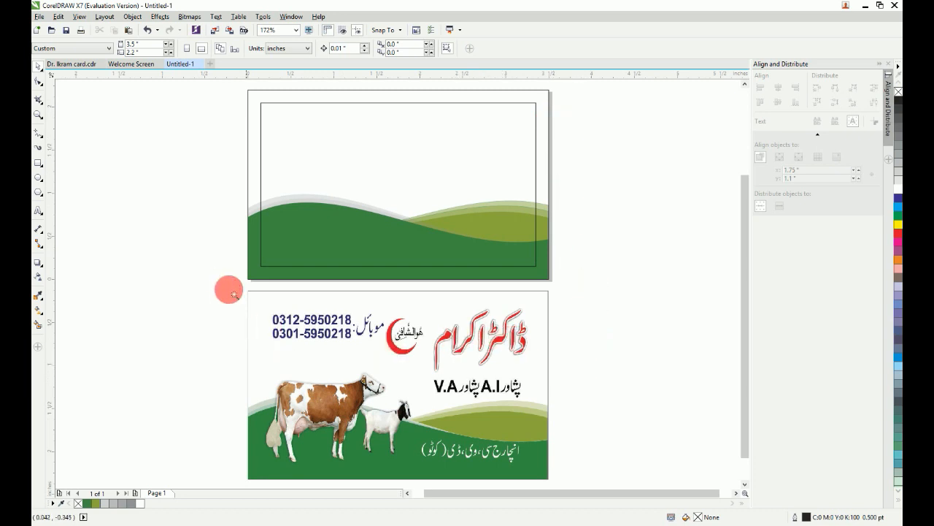
drag(225, 284, 590, 428)
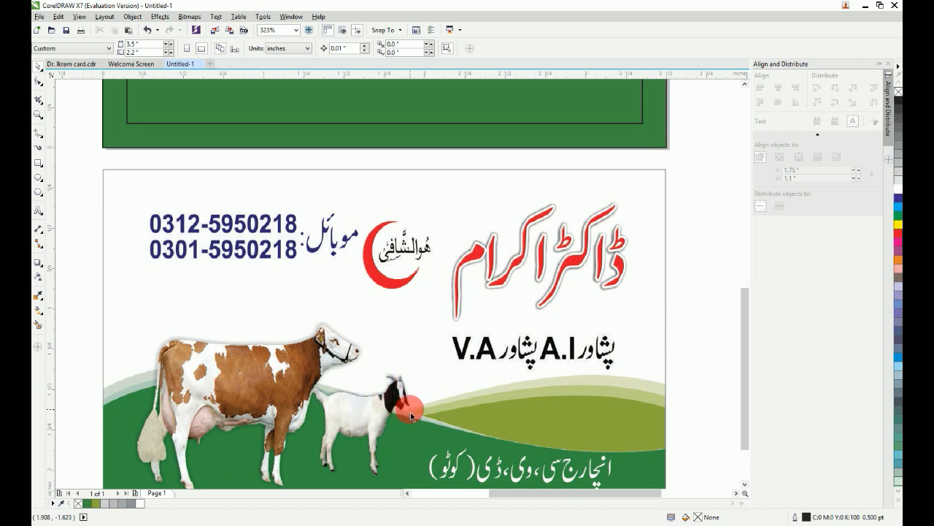
click(576, 253)
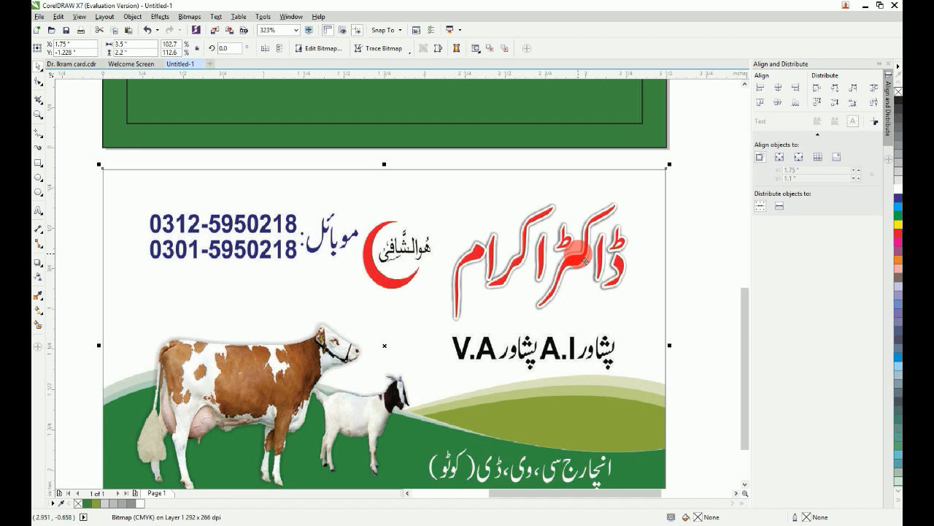
click(376, 264)
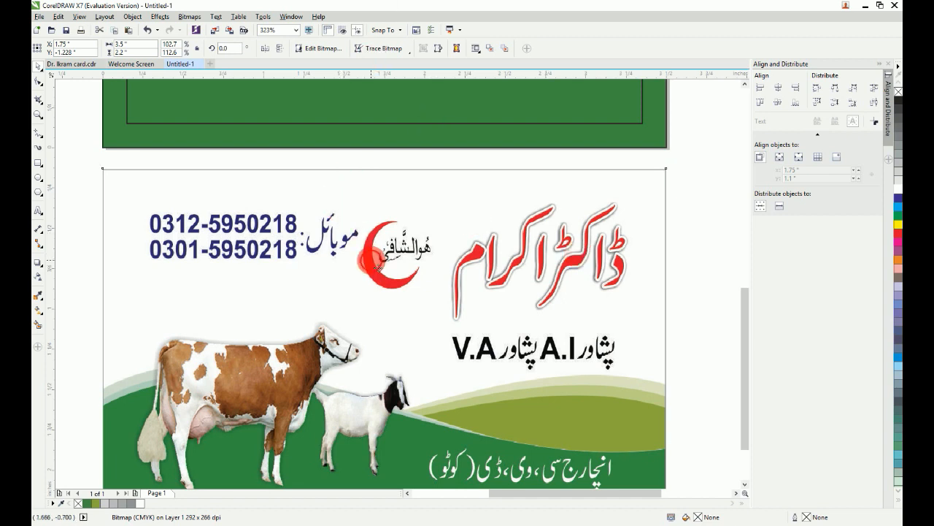
scroll(371, 263, down, 5)
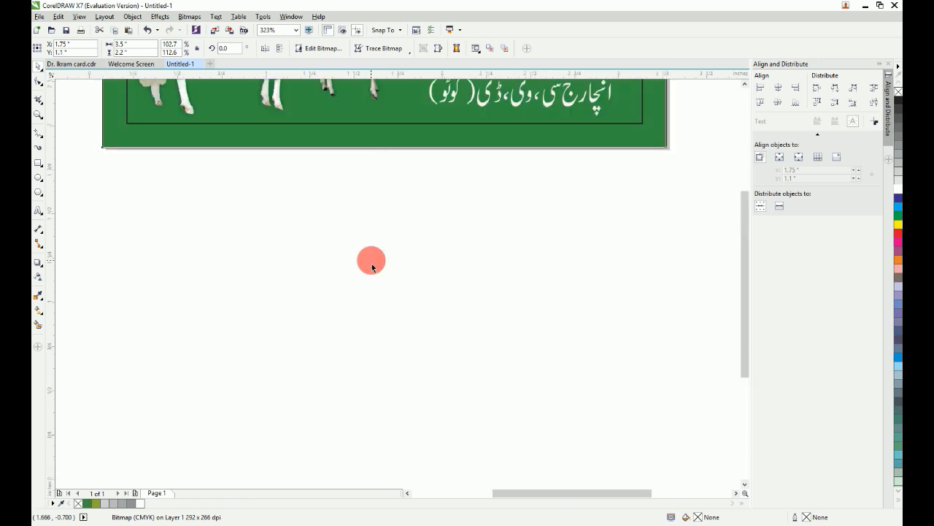
Draw a circle about 0.42 inches in diameter over the red crescent in the reference card
key(shift+F4)
scroll(543, 280, up, 2)
drag(154, 144, 634, 387)
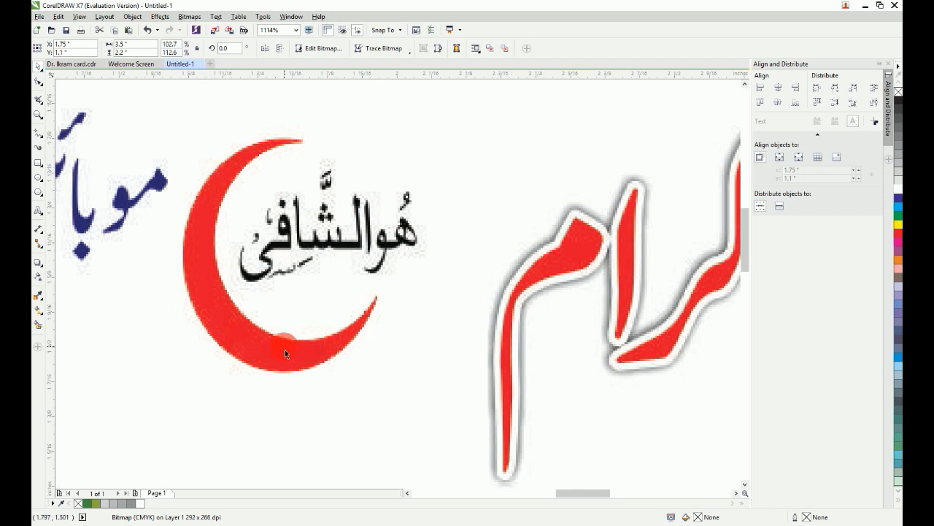
click(38, 177)
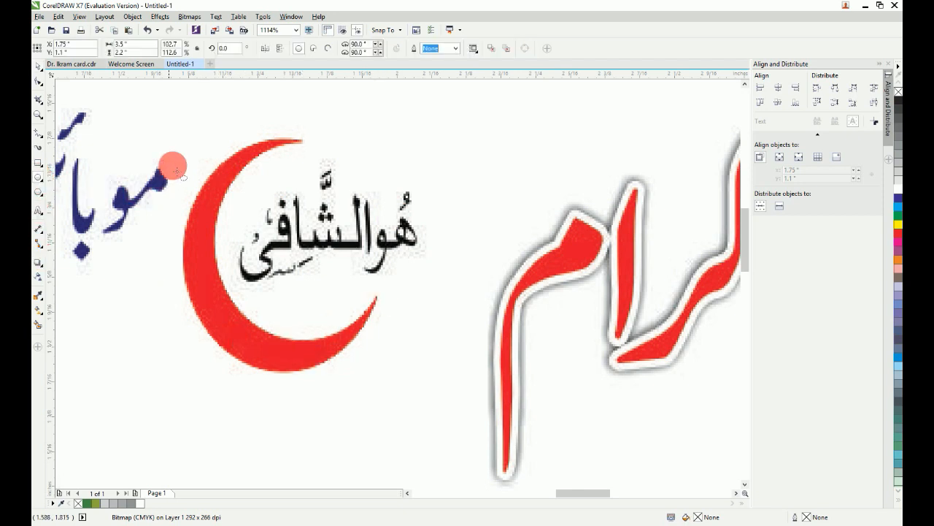
drag(180, 130, 410, 358)
drag(413, 361, 415, 366)
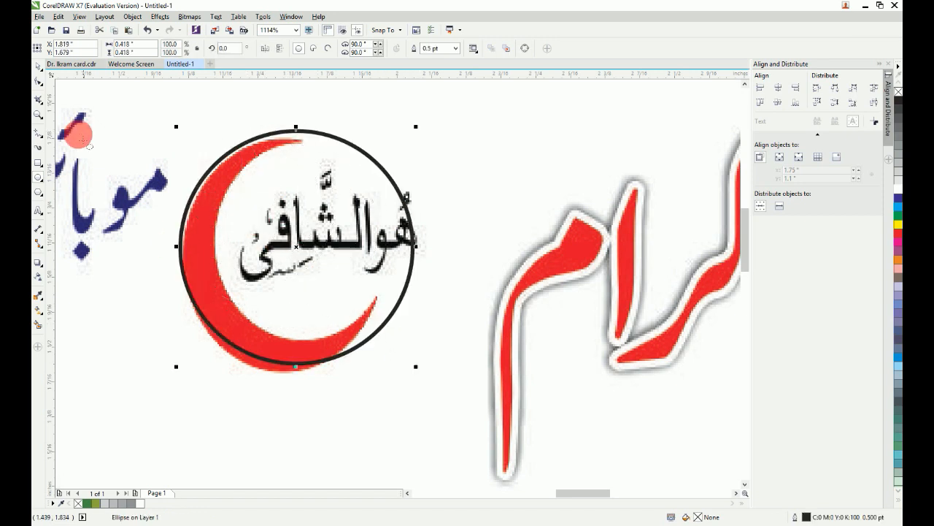
Align the circle with the crescent and narrow it to about 0.36 inches to match the crescent's outer edge
click(35, 71)
drag(310, 159, 320, 159)
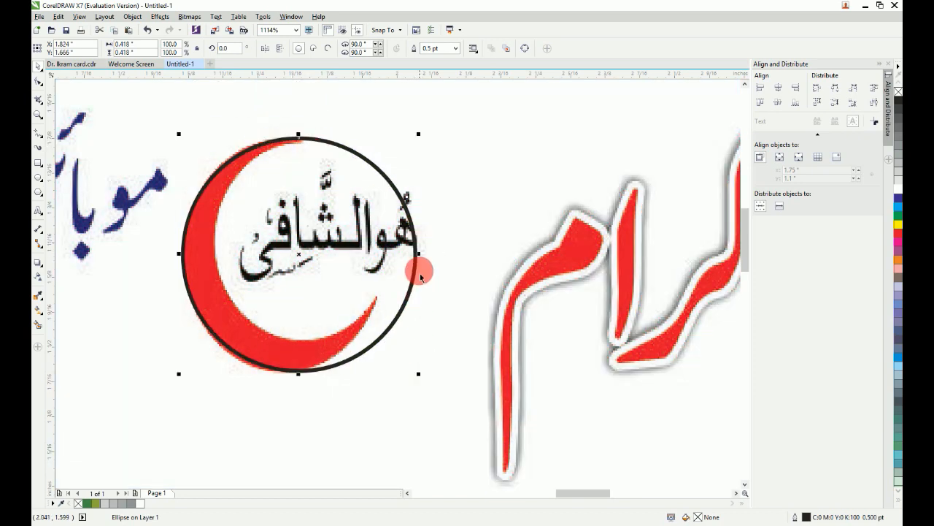
drag(419, 253, 386, 251)
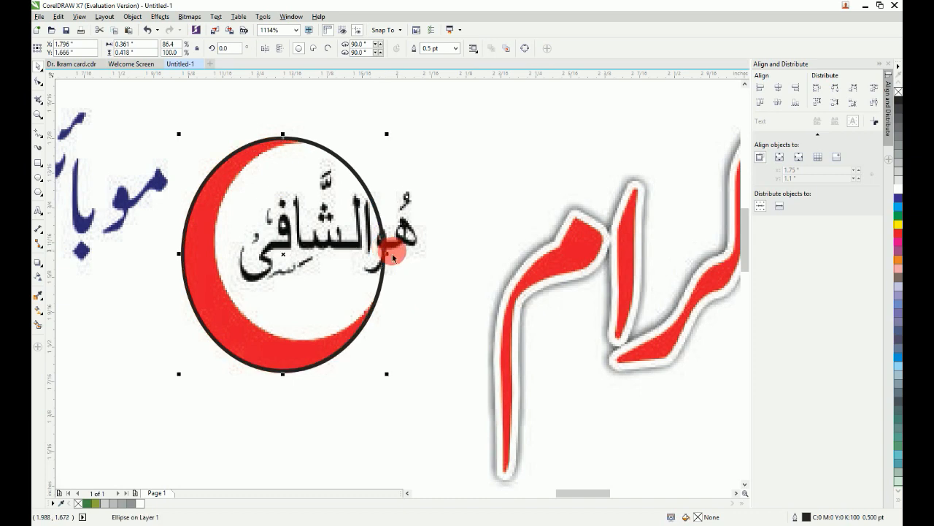
click(277, 192)
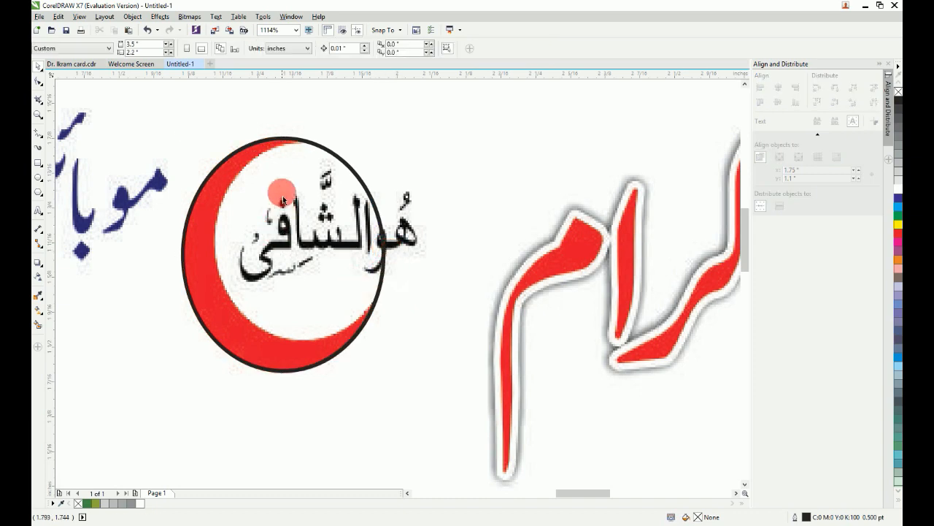
drag(261, 183, 291, 176)
right_click(296, 179)
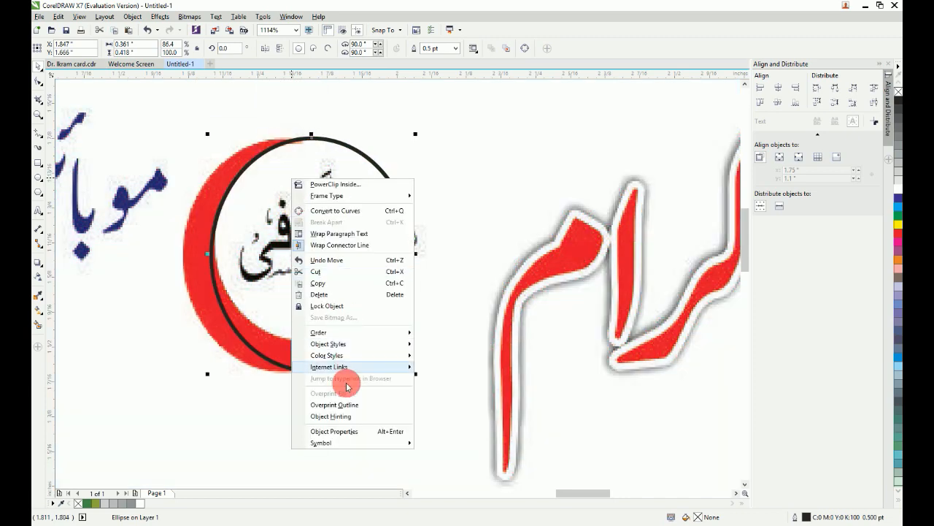
click(221, 231)
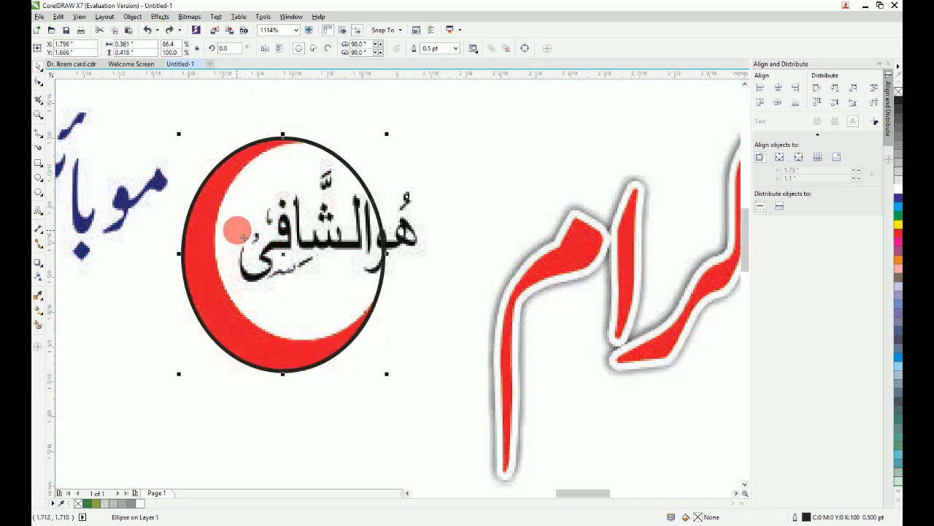
Duplicate the ellipse to the right and resize the copy to about 0.32 by 0.37 inches, matching the crescent's inner edge
drag(251, 234, 279, 237)
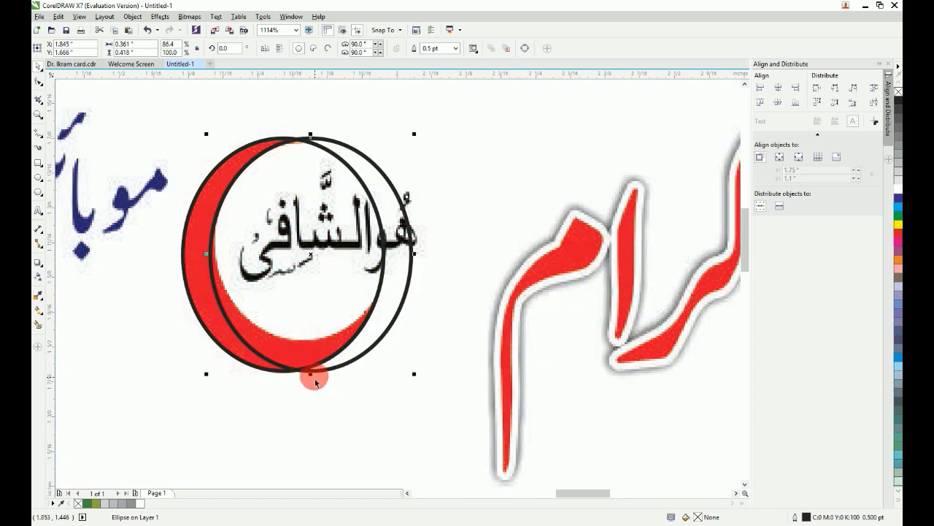
drag(315, 382, 319, 353)
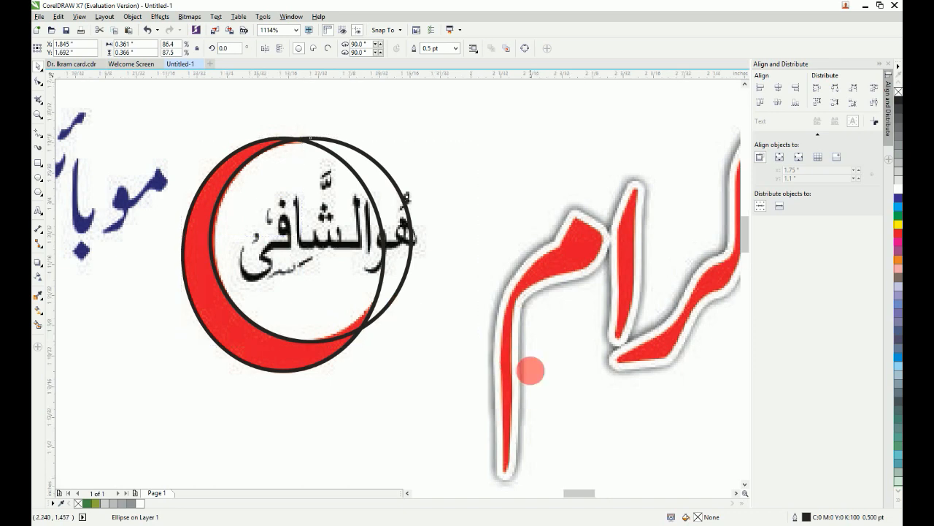
scroll(506, 268, up, 2)
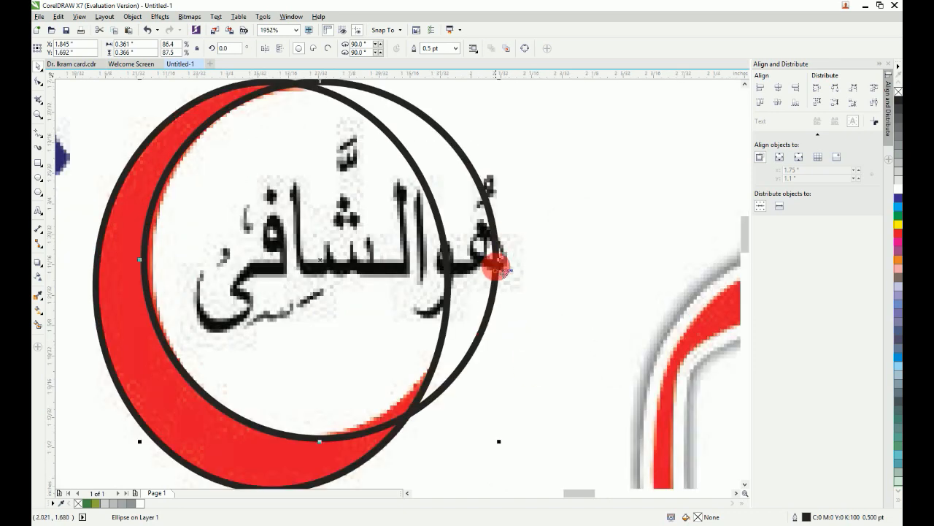
drag(499, 261, 468, 260)
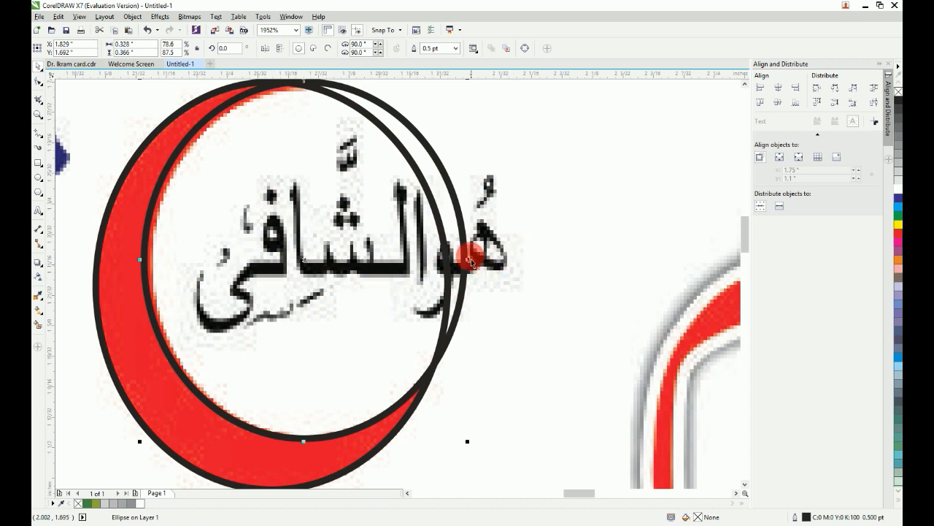
drag(467, 261, 450, 261)
drag(333, 281, 340, 279)
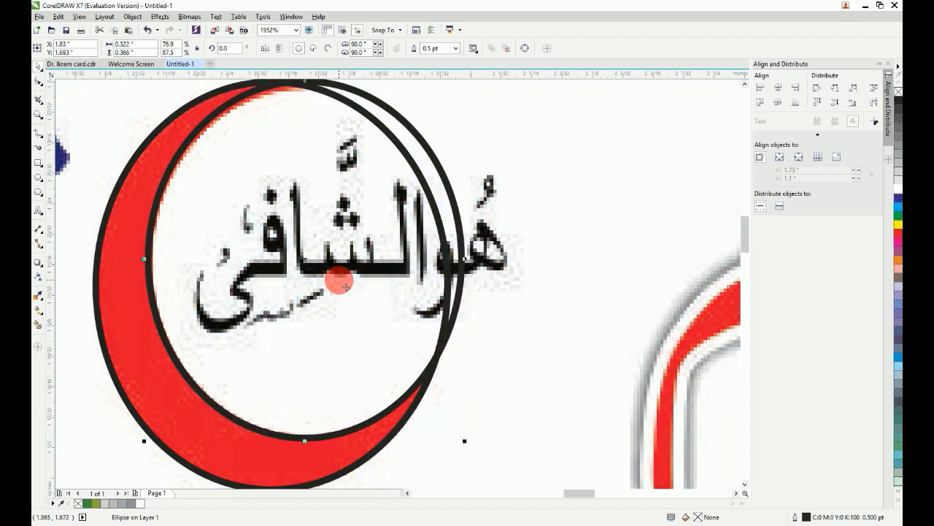
shift+click(117, 273)
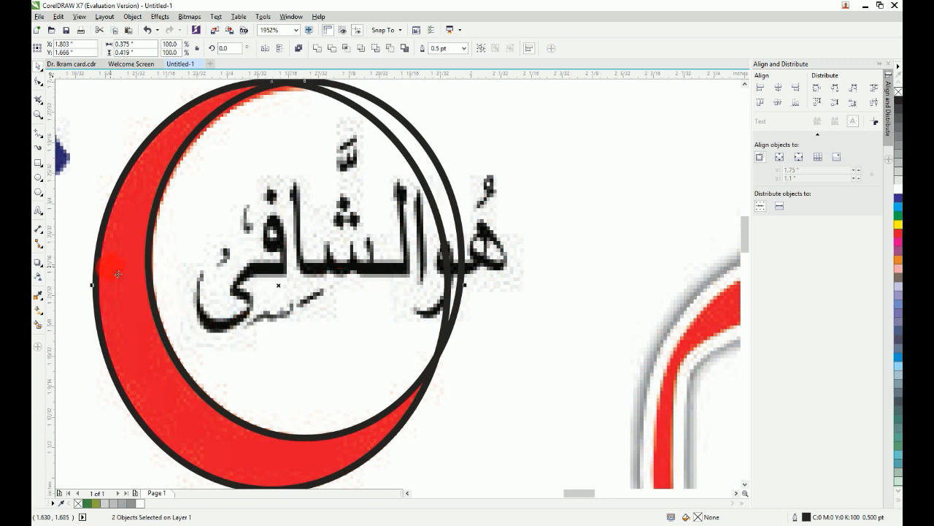
key(Escape)
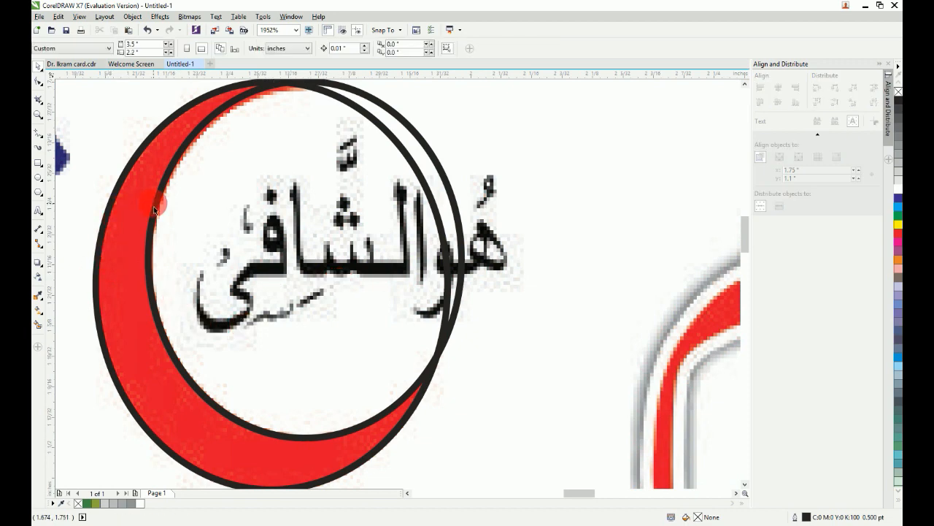
scroll(154, 210, down, 5)
scroll(234, 270, up, 3)
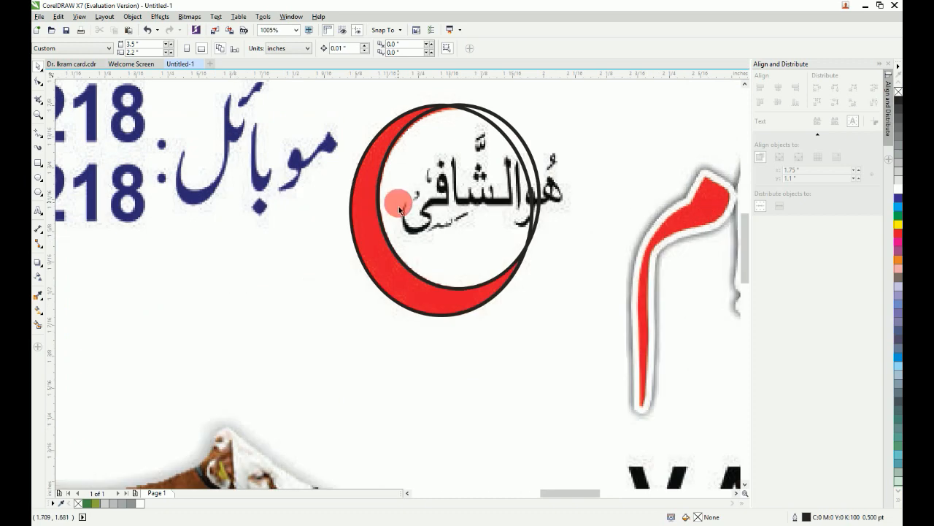
scroll(398, 208, down, 2)
scroll(489, 289, up, 3)
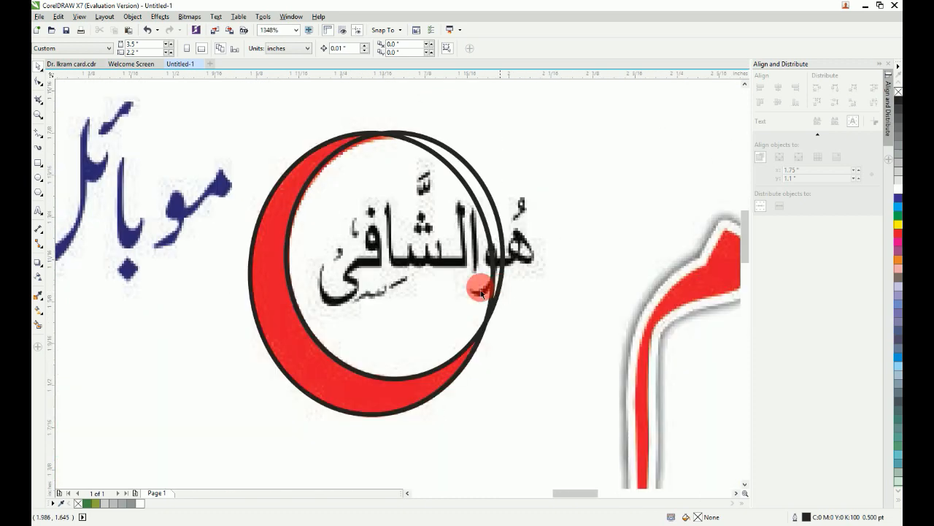
scroll(464, 312, up, 1)
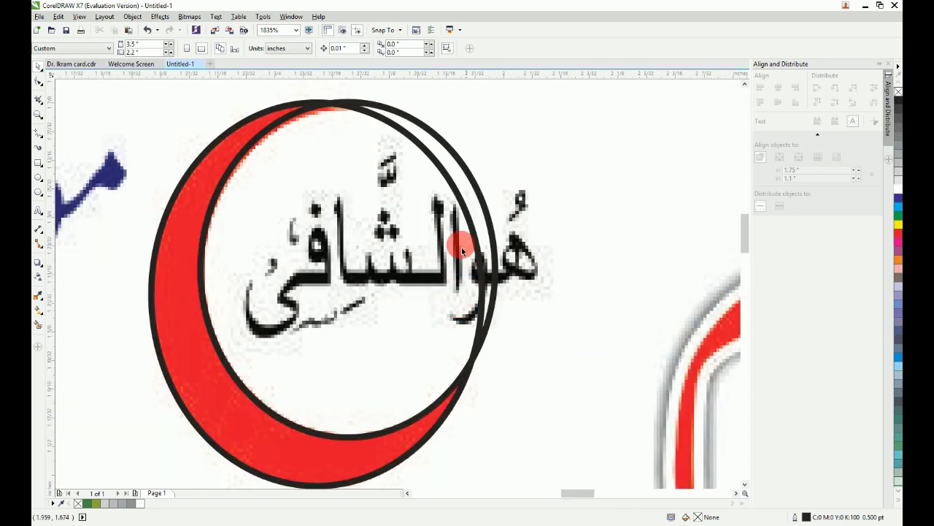
click(472, 195)
key(Escape)
Select the inner and outer ellipses of the crescent together and fill both with yellow
click(478, 212)
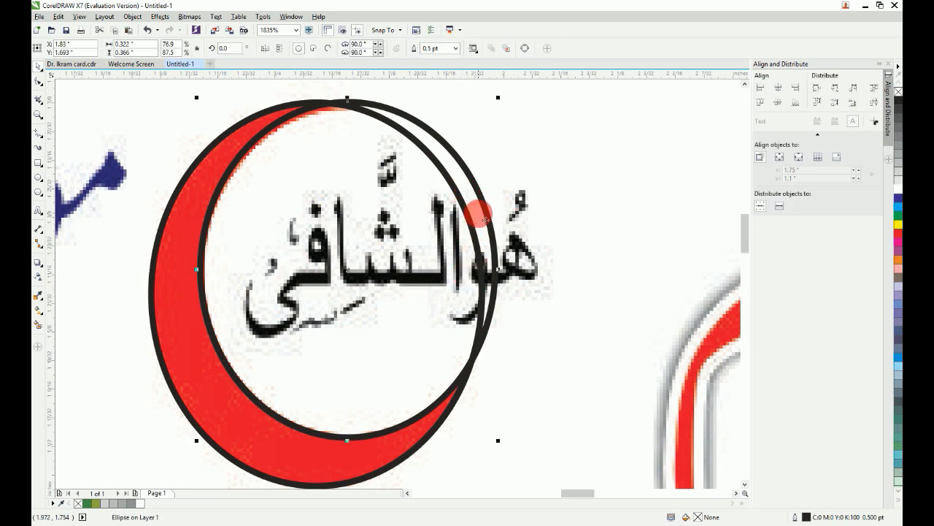
shift+click(182, 265)
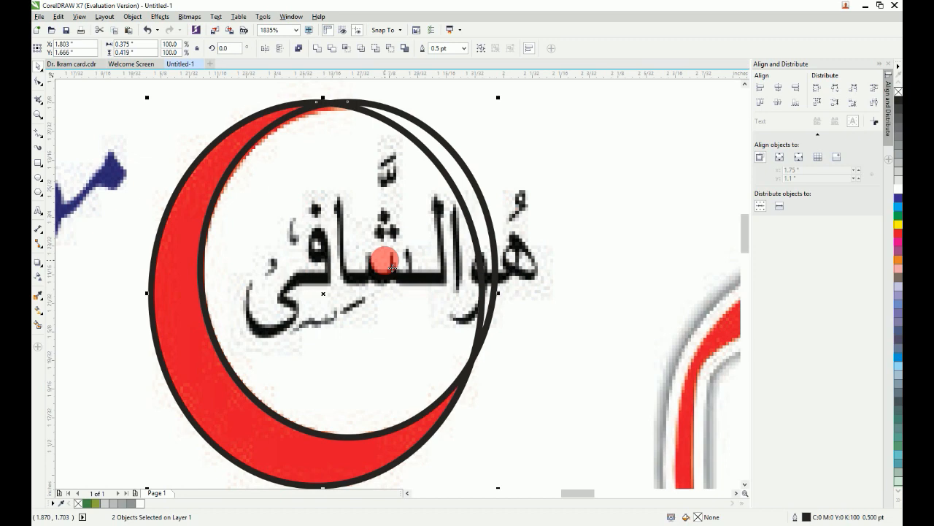
click(899, 225)
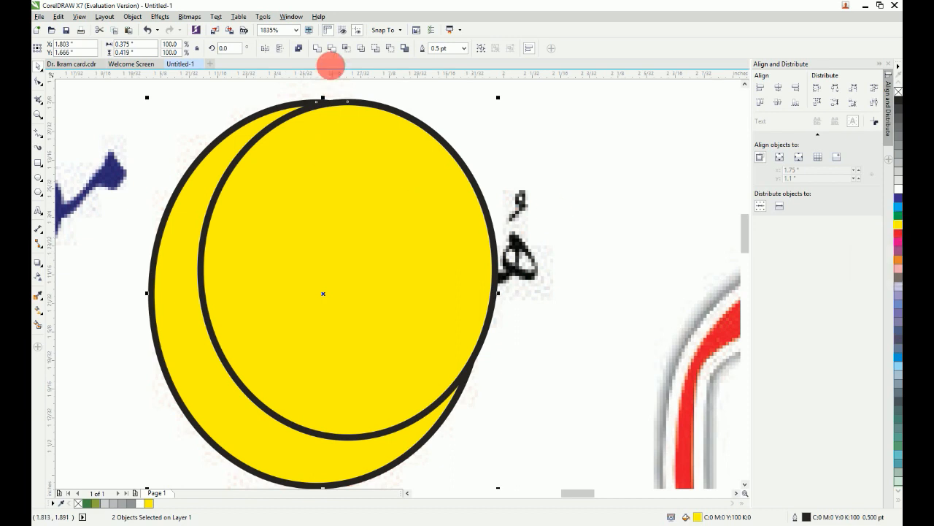
Try Combine and Weld in turn on the two yellow ellipses, undoing each attempt
click(299, 49)
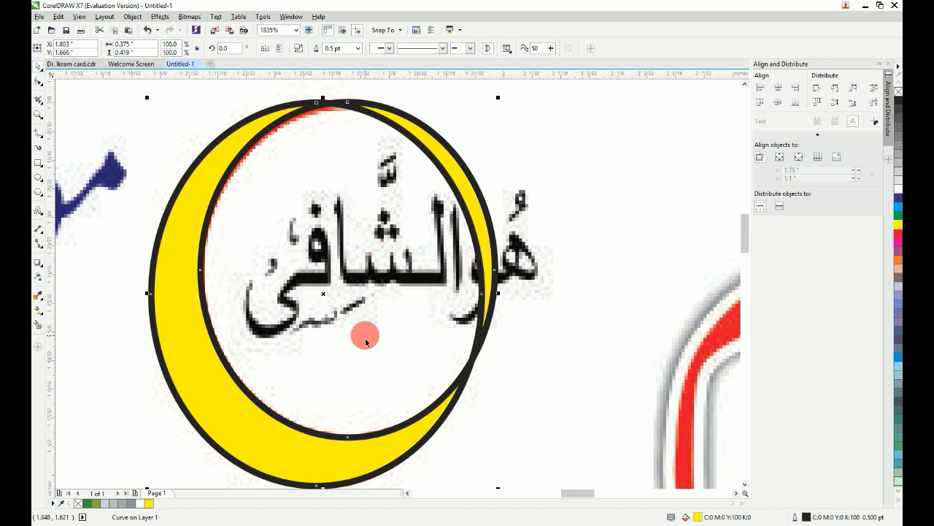
click(387, 167)
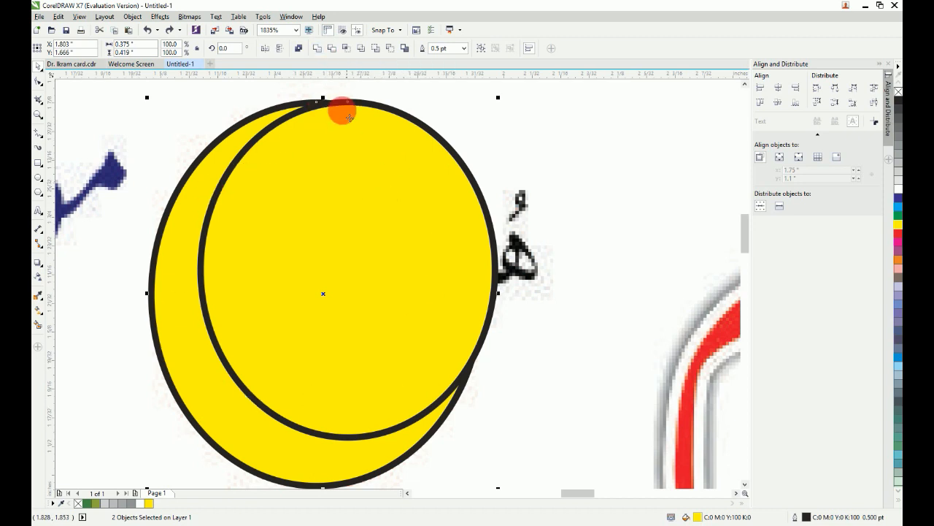
click(320, 50)
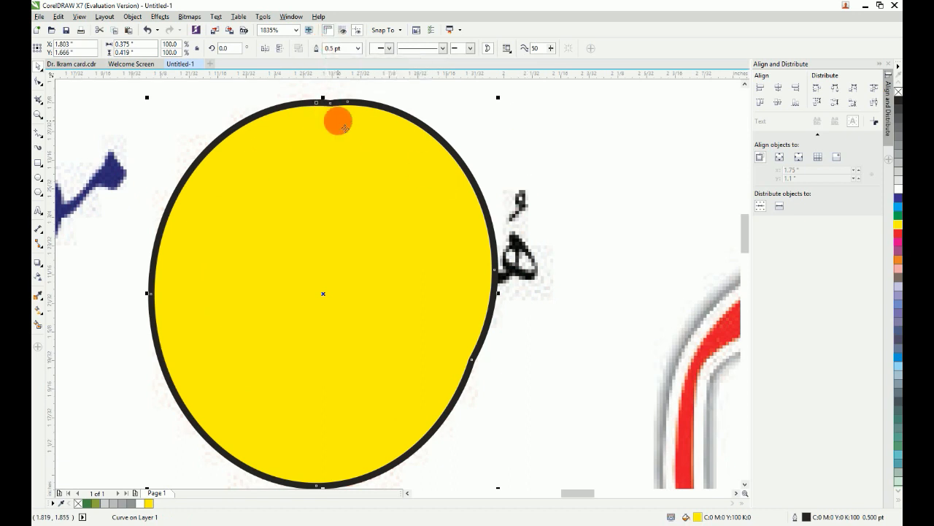
key(ctrl+z)
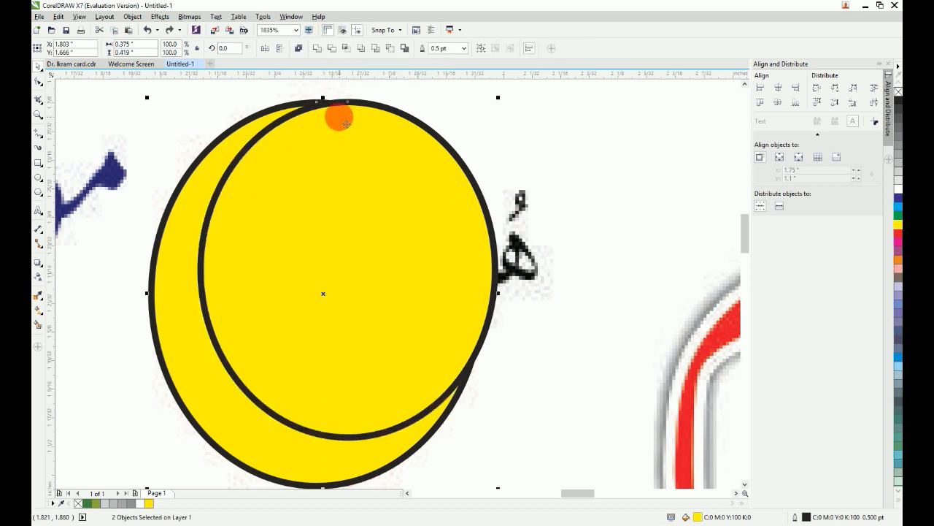
Trim the outer ellipse with the inner one and keep only the crescent, filled red without an outline
click(336, 50)
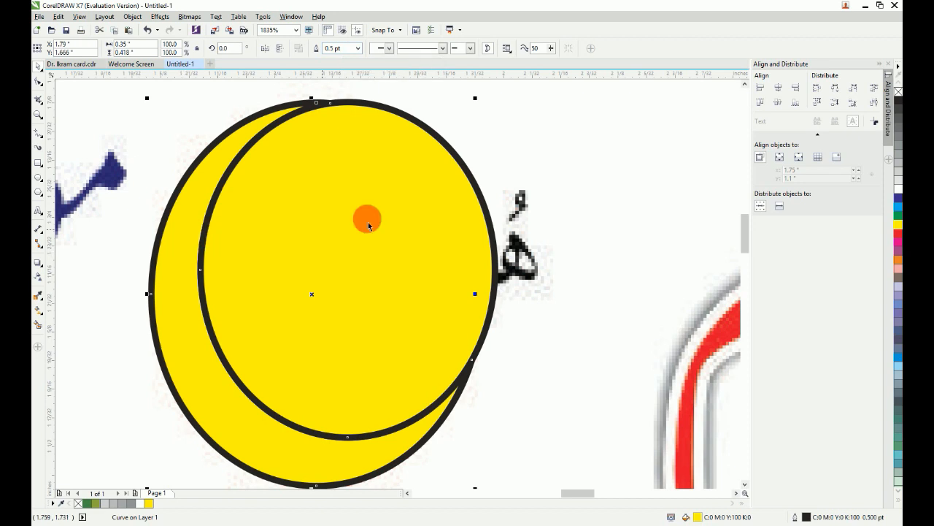
key(Escape)
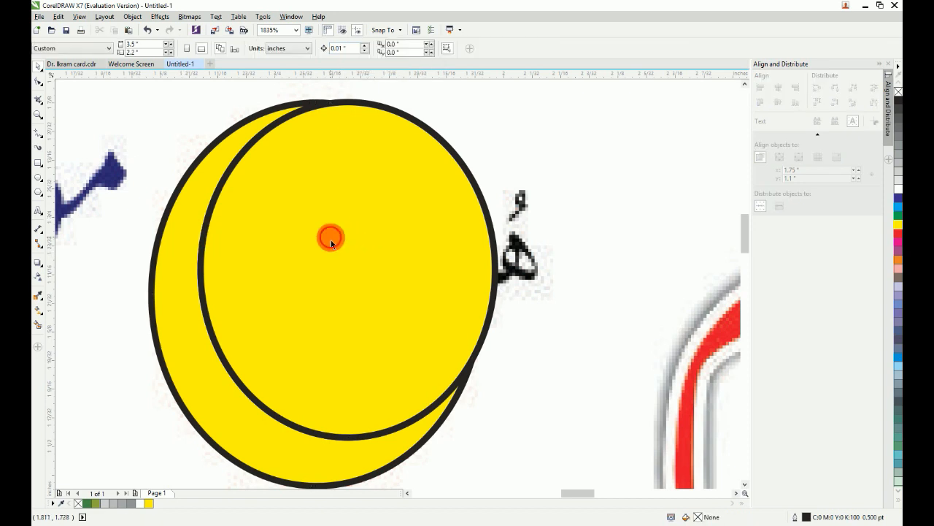
drag(330, 240, 633, 195)
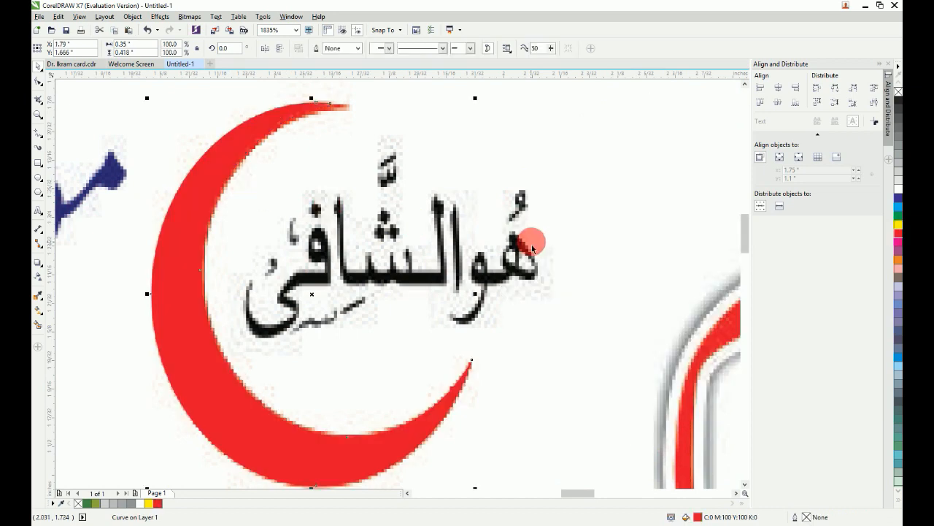
scroll(532, 249, down, 5)
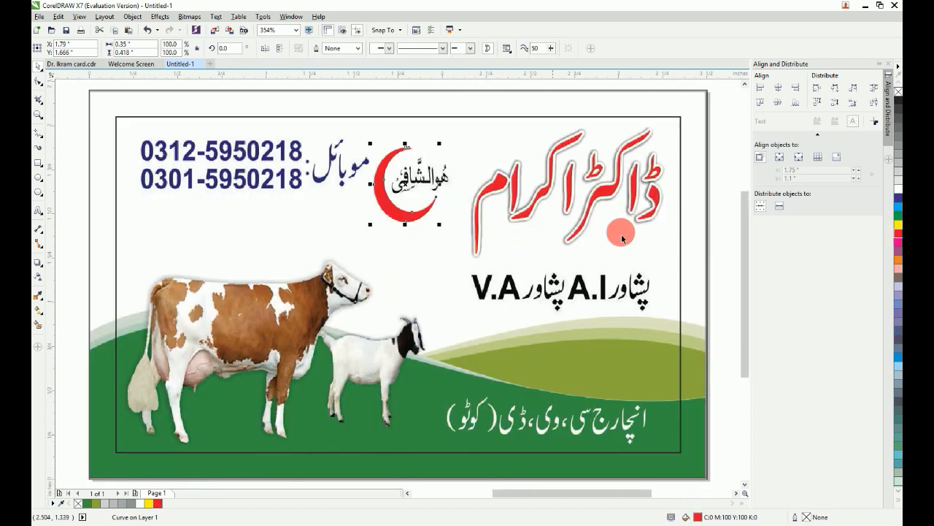
key(Escape)
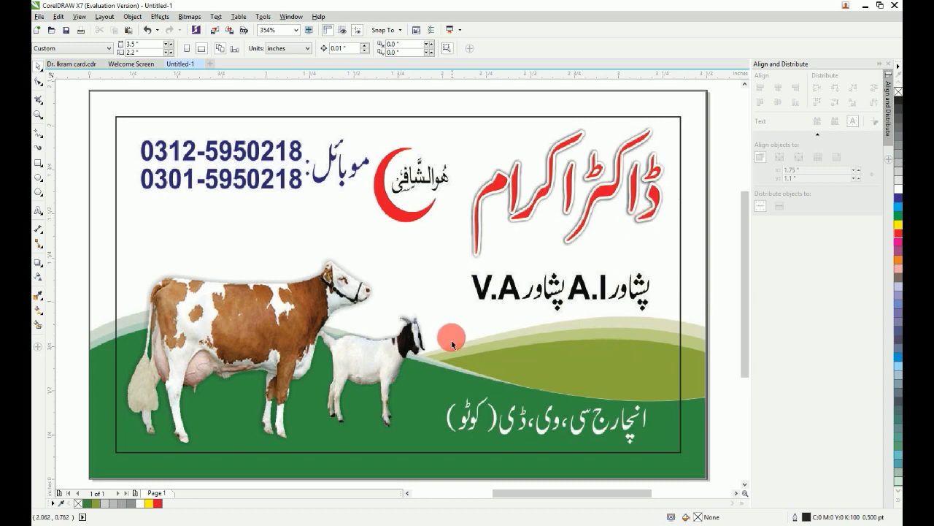
Copy the text, crescent and animal objects from the finished card document and paste them into Untitled-1
click(77, 65)
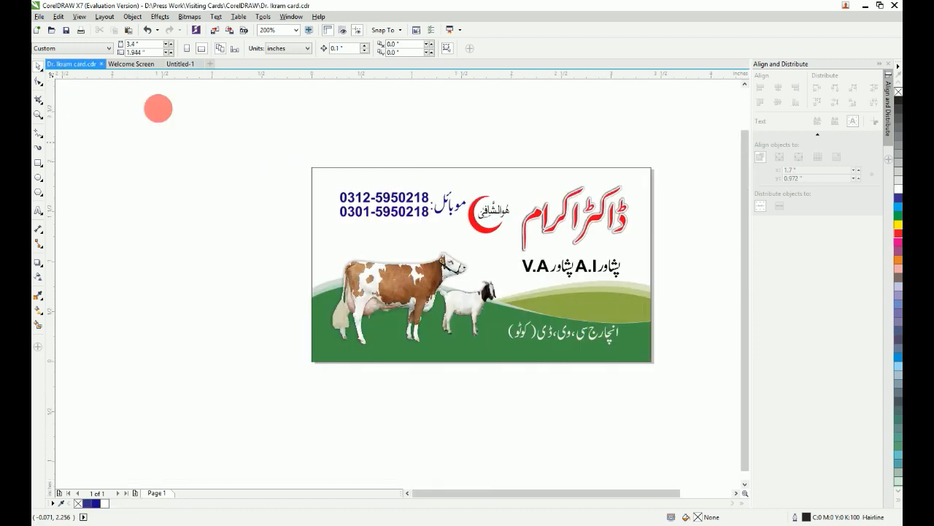
key(shift+F4)
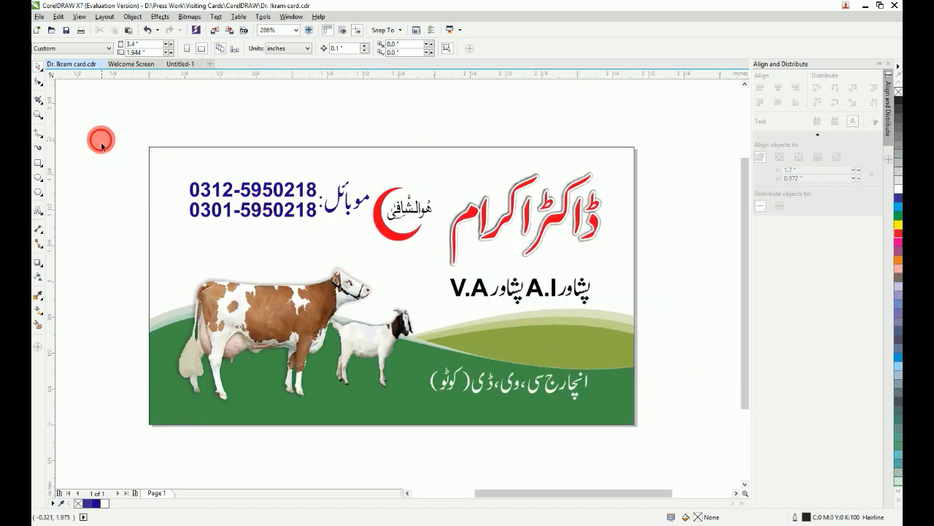
key(ctrl+a)
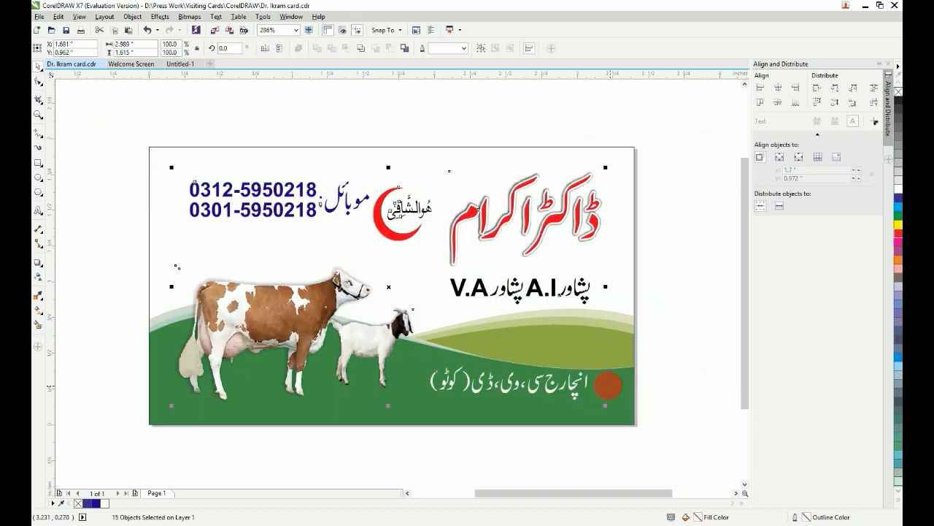
click(134, 64)
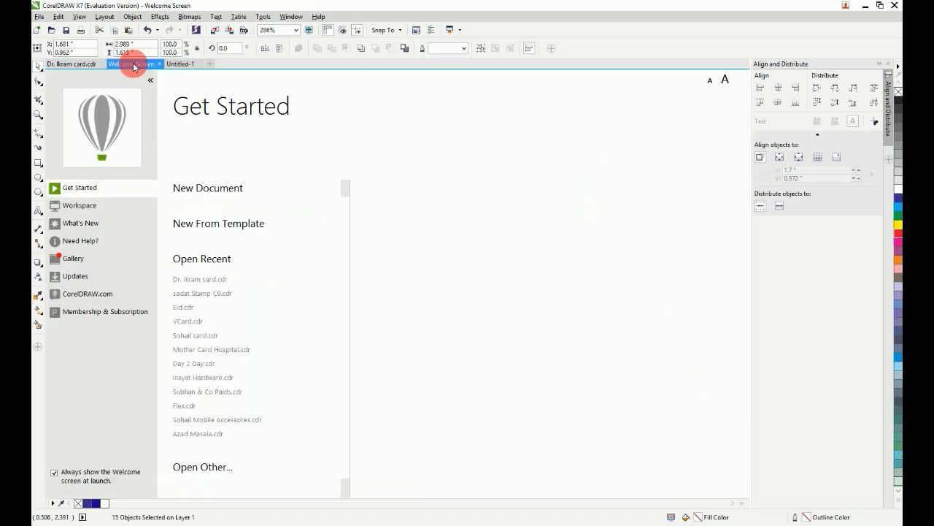
click(182, 64)
scroll(193, 87, down, 3)
key(ctrl+v)
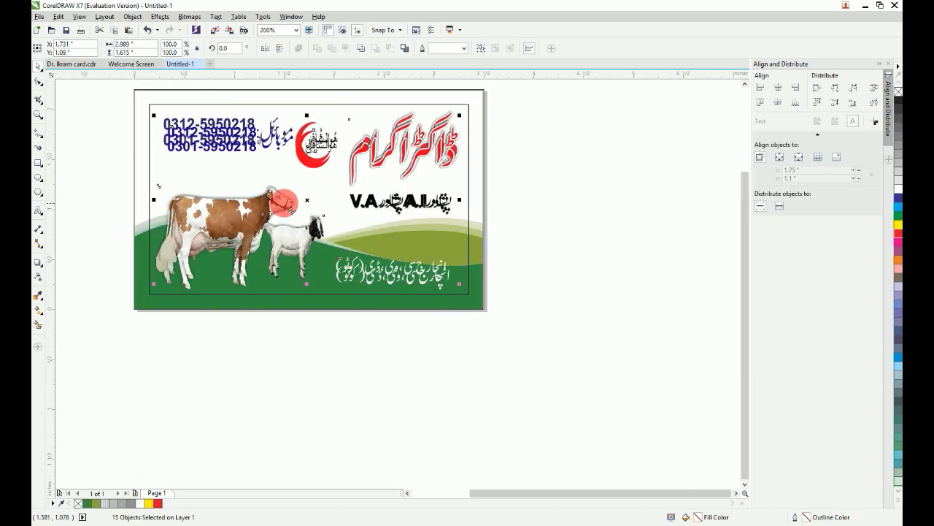
Move the pasted text, crescent and animal objects off the card to the empty area beside it
drag(284, 203, 628, 201)
click(523, 380)
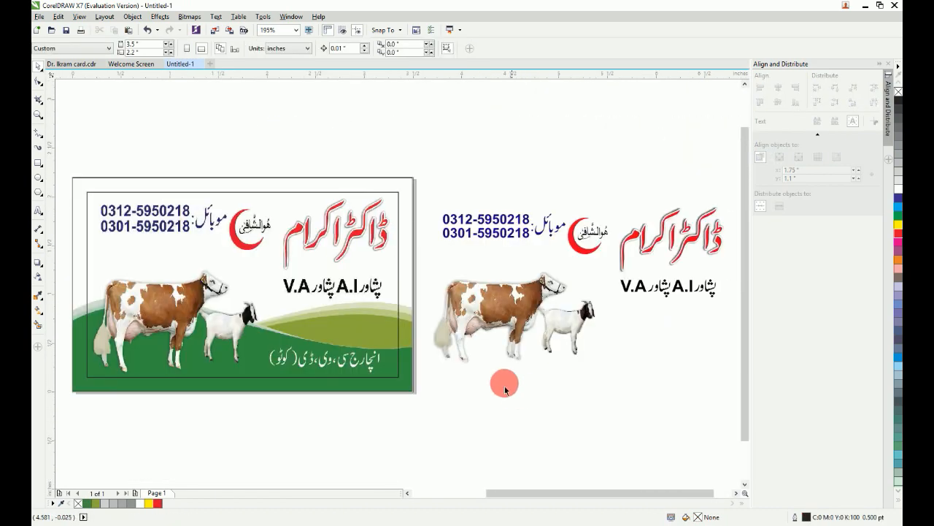
Place the pasted phone numbers and mobile label over the card's originals and enlarge them to about 1.279 by 0.252 inches
key(F4)
scroll(292, 336, up, 1)
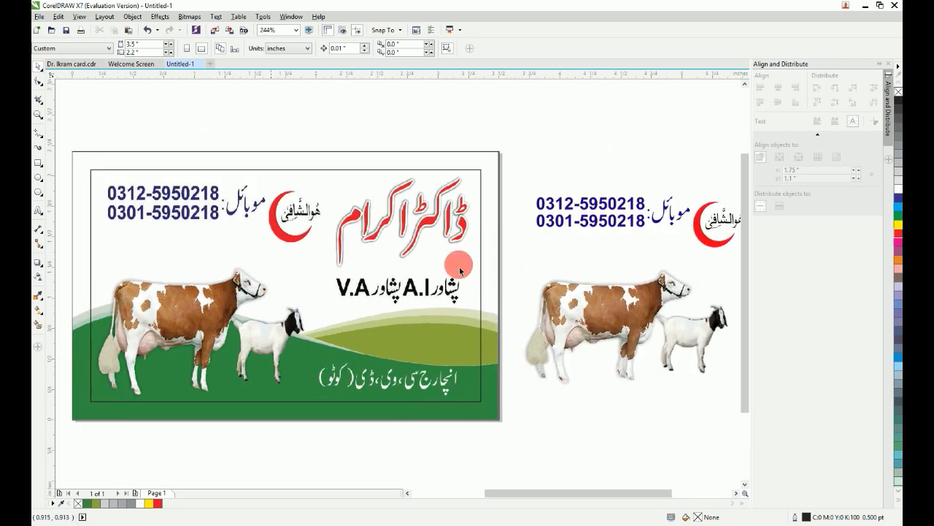
drag(531, 174, 694, 239)
drag(619, 210, 187, 195)
drag(95, 175, 317, 261)
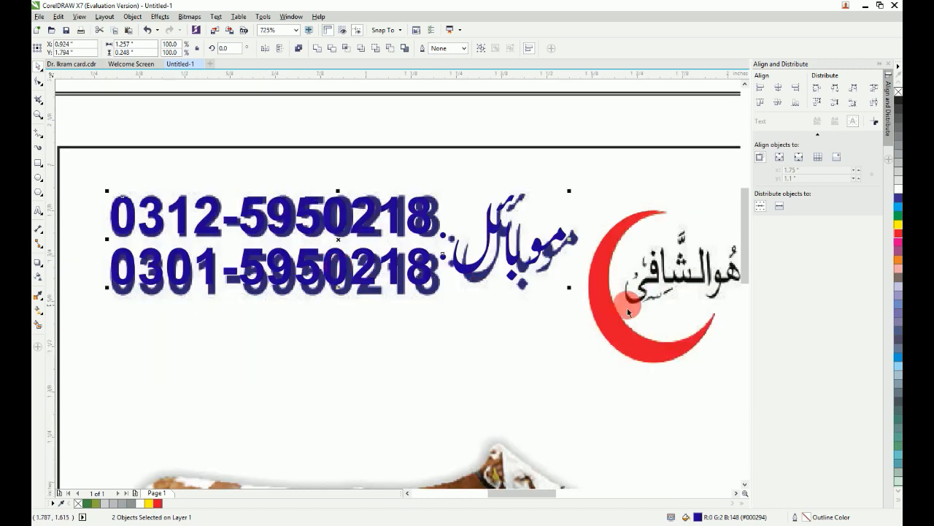
drag(569, 287, 593, 296)
Move the pasted red name title with its drop shadow onto the original title on the card
key(F4)
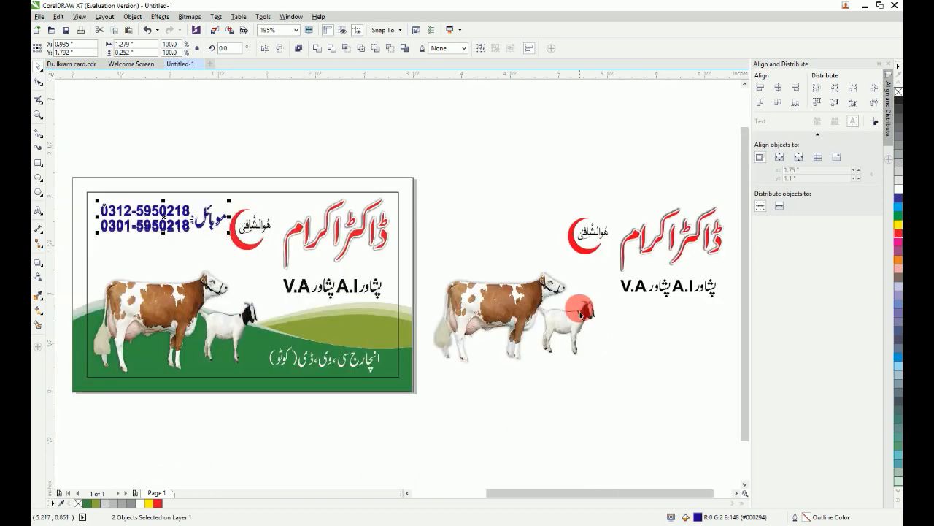
scroll(567, 232, up, 1)
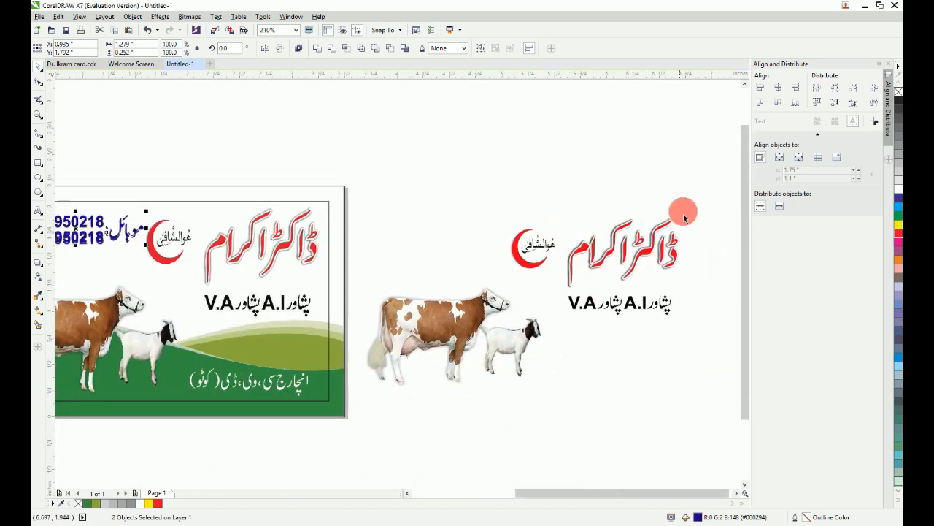
drag(696, 196, 560, 293)
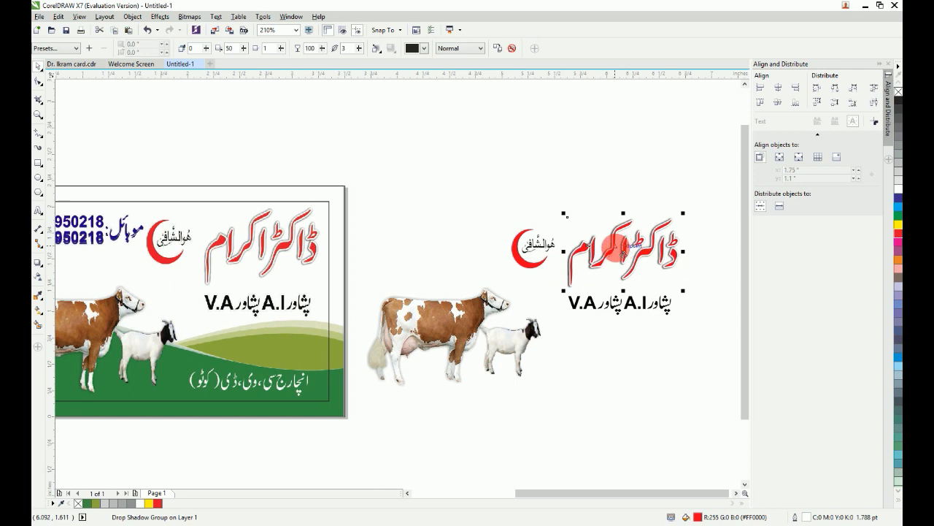
drag(622, 248, 245, 241)
scroll(223, 219, up, 4)
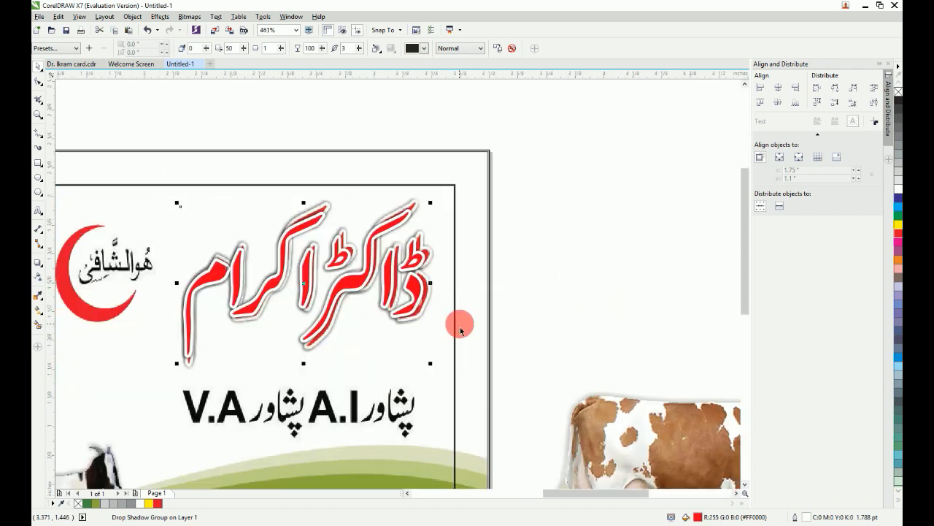
click(460, 327)
scroll(406, 315, up, 3)
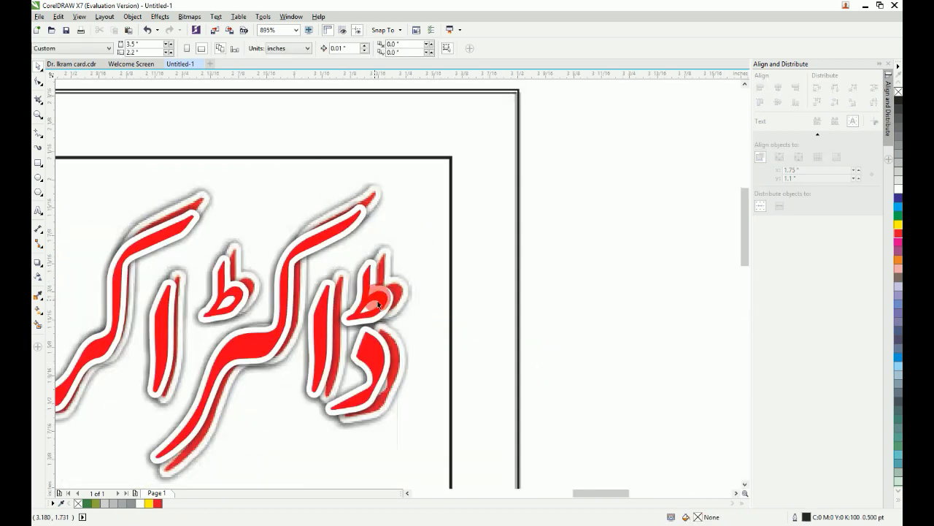
drag(379, 305, 392, 280)
Resize the red name title to about 1.088 by 0.722 inches so it covers the original title on the card
scroll(394, 280, down, 7)
drag(467, 222, 250, 406)
scroll(367, 371, up, 3)
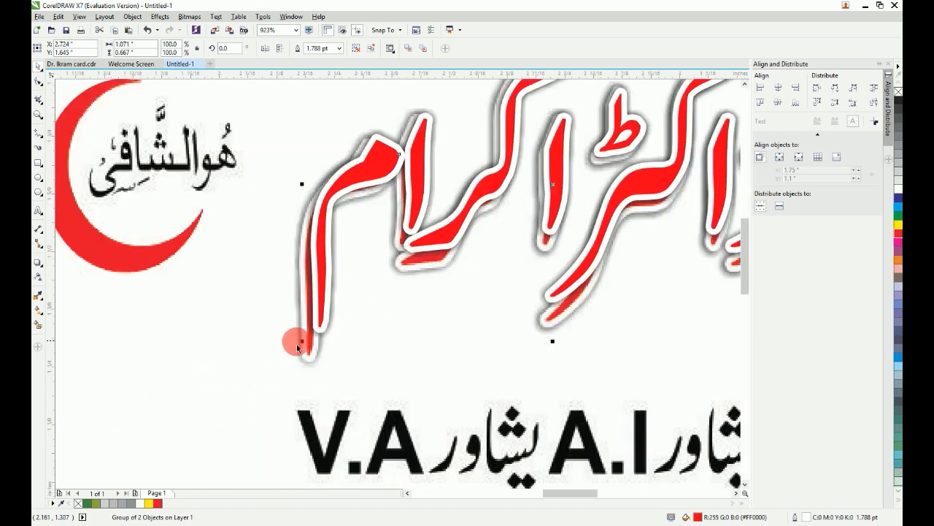
drag(301, 341, 296, 358)
scroll(296, 358, down, 2)
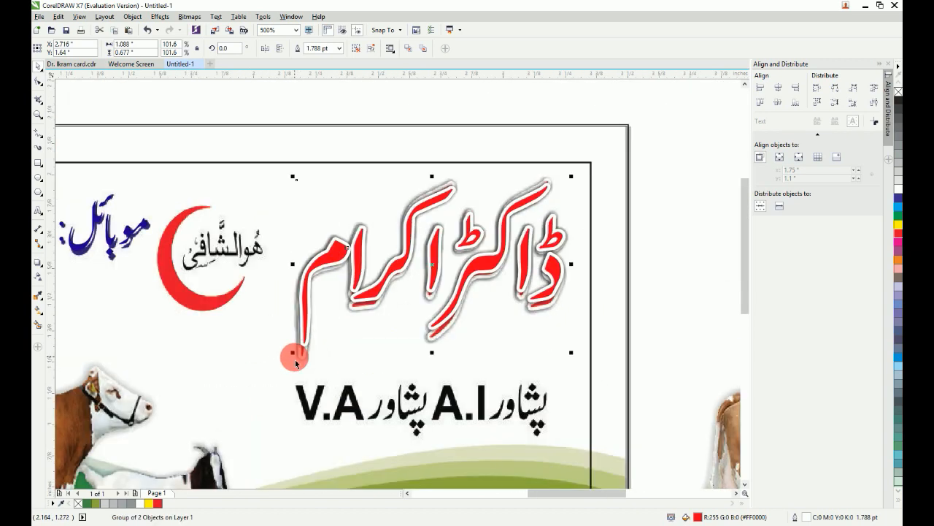
scroll(511, 449, up, 2)
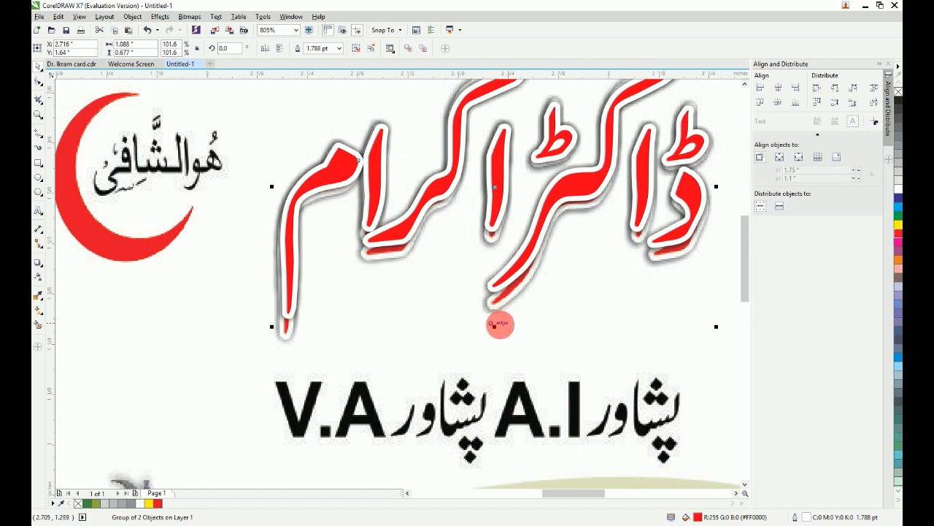
drag(495, 327, 495, 344)
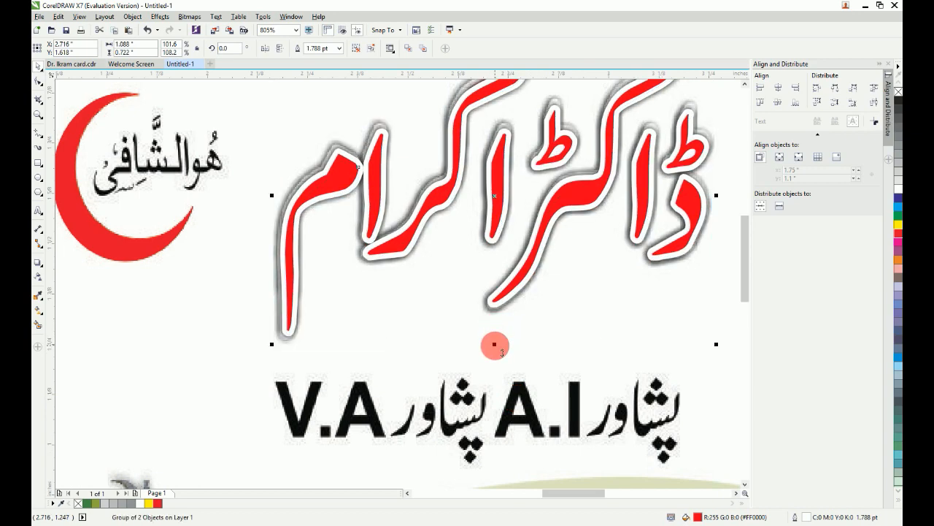
scroll(495, 344, down, 6)
scroll(612, 256, up, 9)
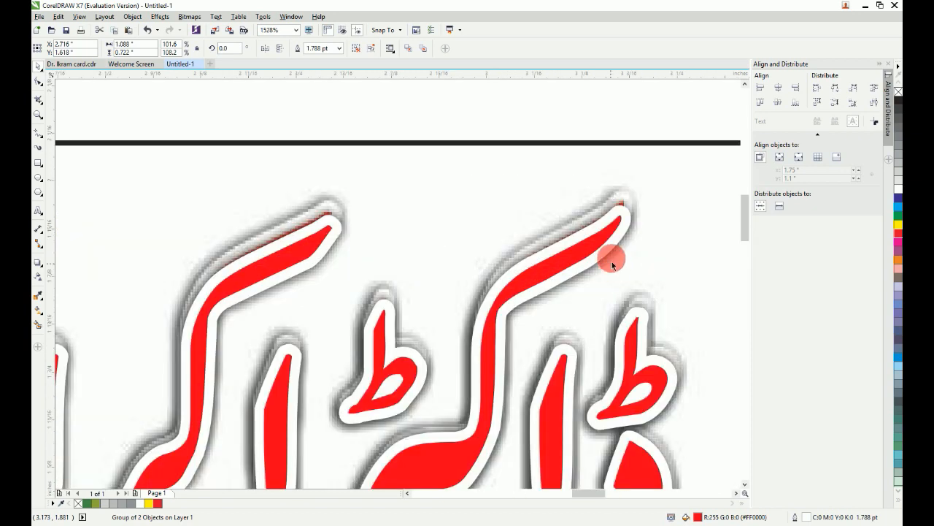
scroll(611, 235, down, 8)
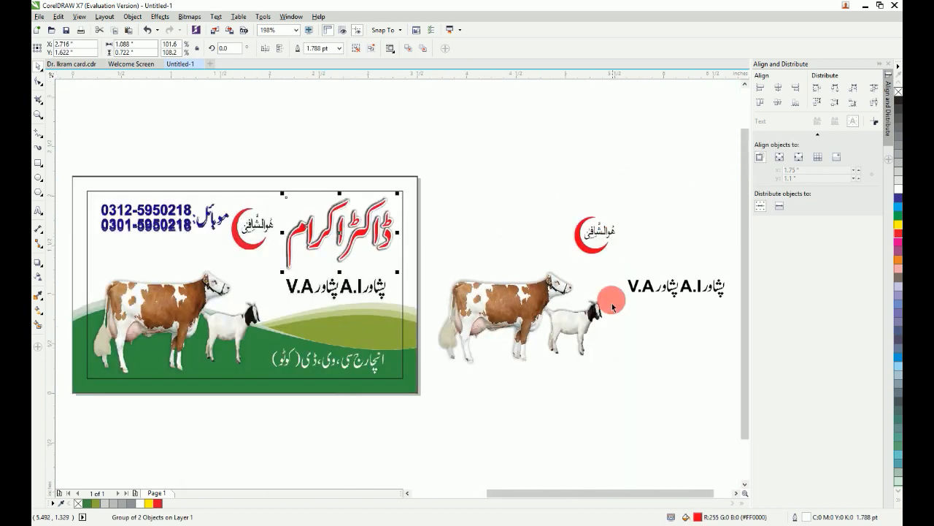
scroll(192, 224, up, 3)
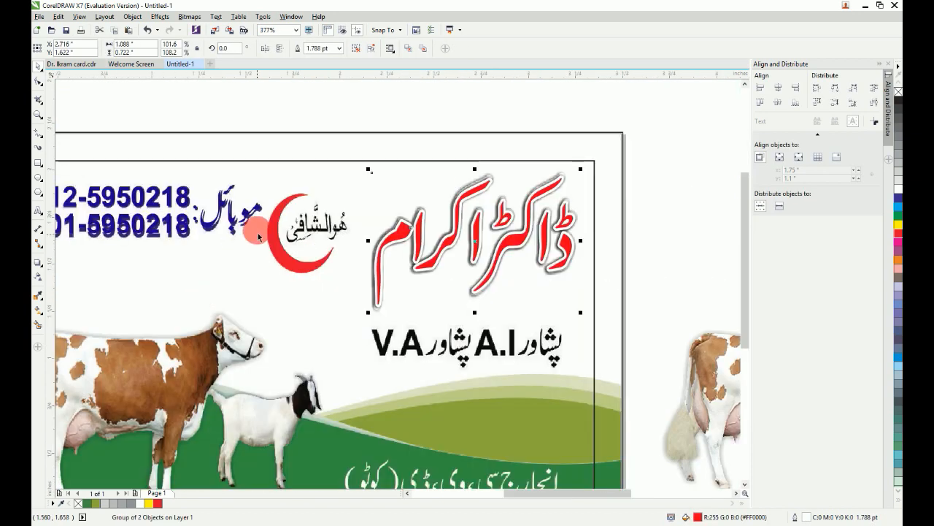
click(371, 309)
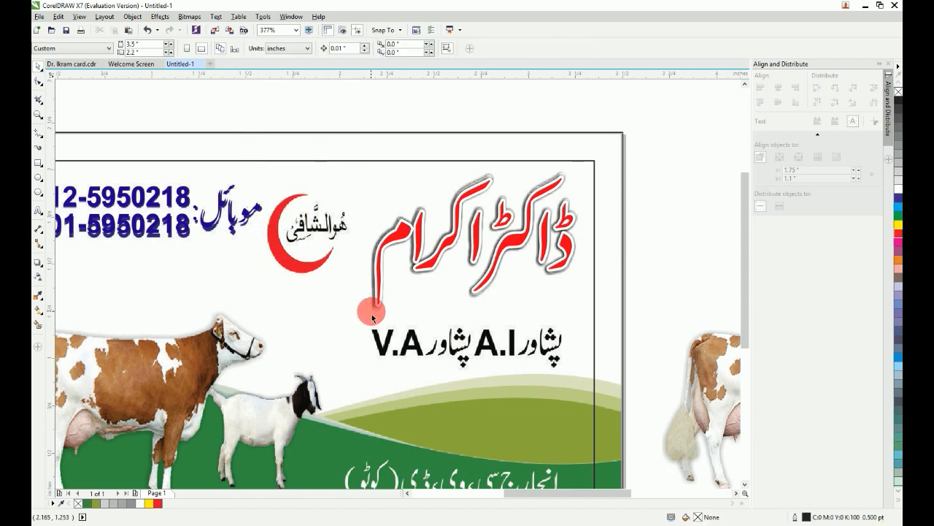
Group the pasted crescent with its calligraphy and place the group over the card's original crescent
key(F4)
drag(536, 198, 640, 268)
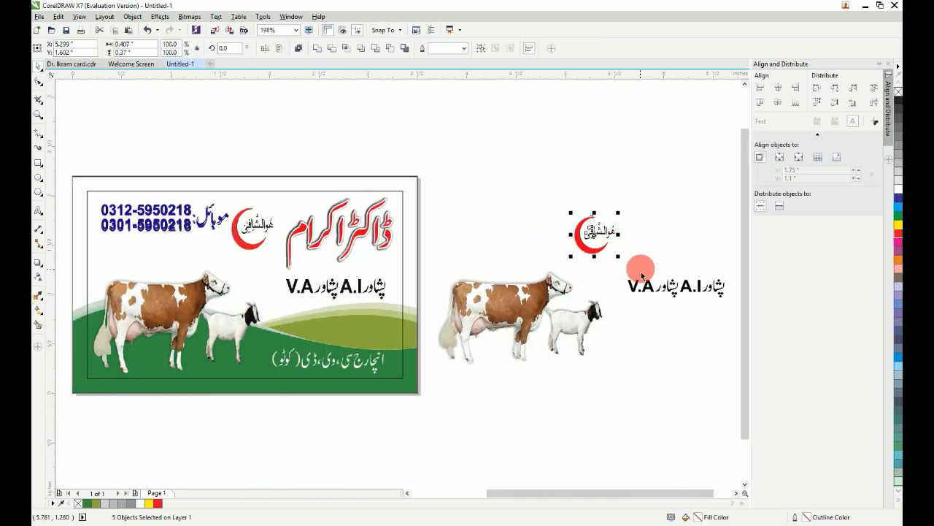
click(598, 234)
drag(292, 256, 248, 228)
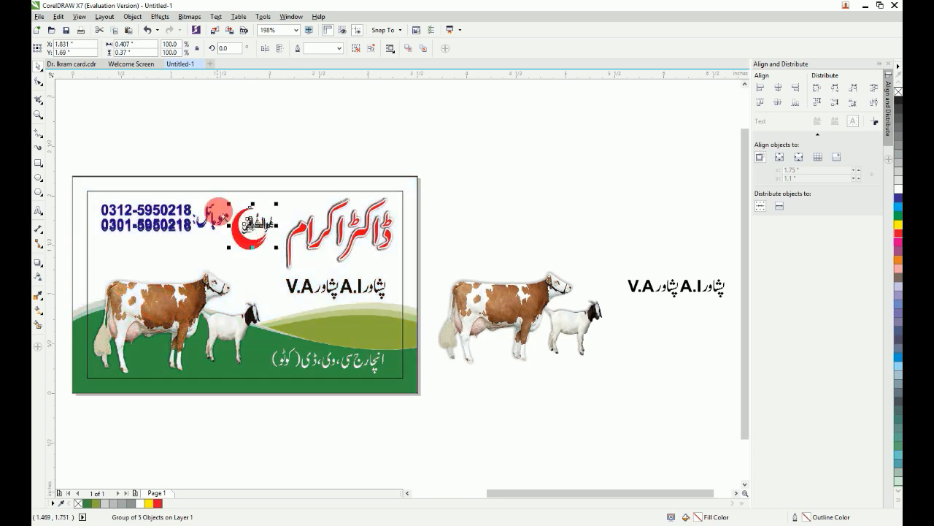
Stretch the crescent group vertically to a height of about 0.414 inches and align it with the original crescent
scroll(255, 219, up, 3)
scroll(417, 368, up, 1)
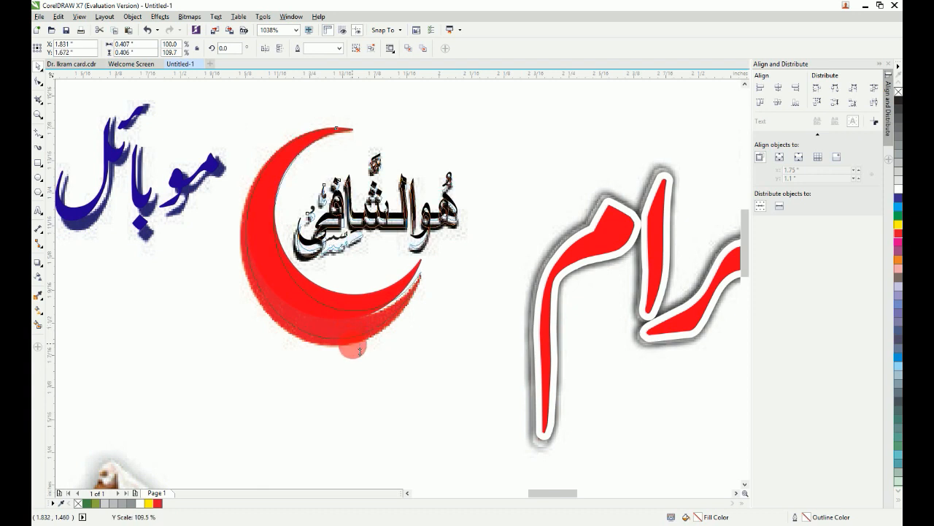
drag(361, 332, 359, 354)
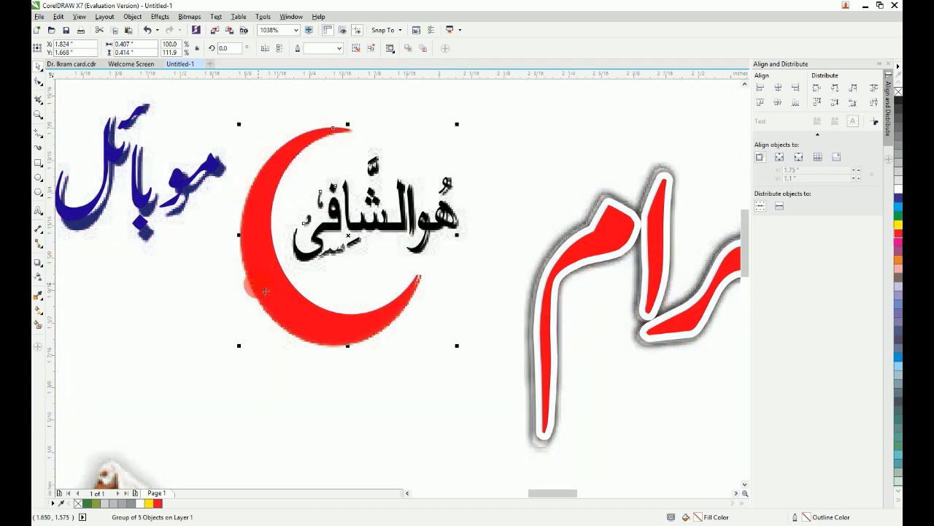
Move the pasted cow picture upward in the empty area, away from the pasted goat
key(F4)
click(509, 314)
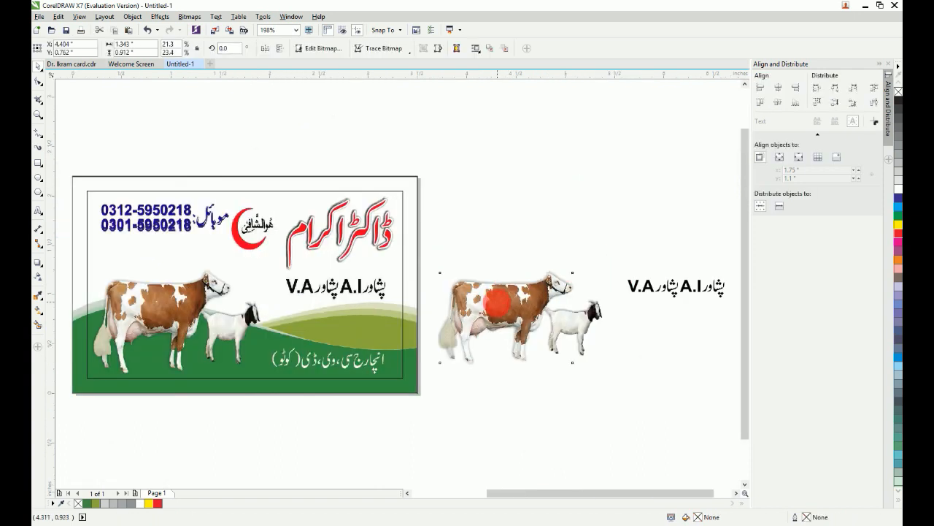
drag(462, 307, 448, 227)
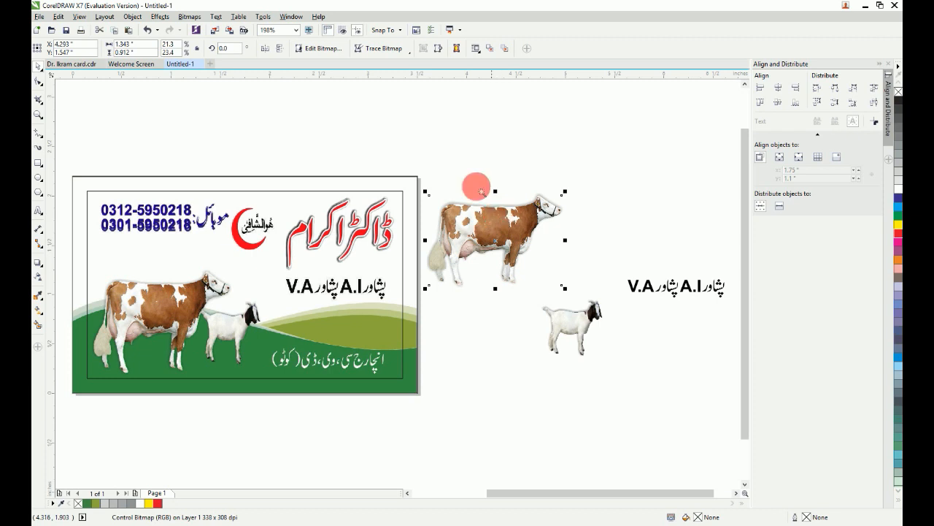
key(shift+F2)
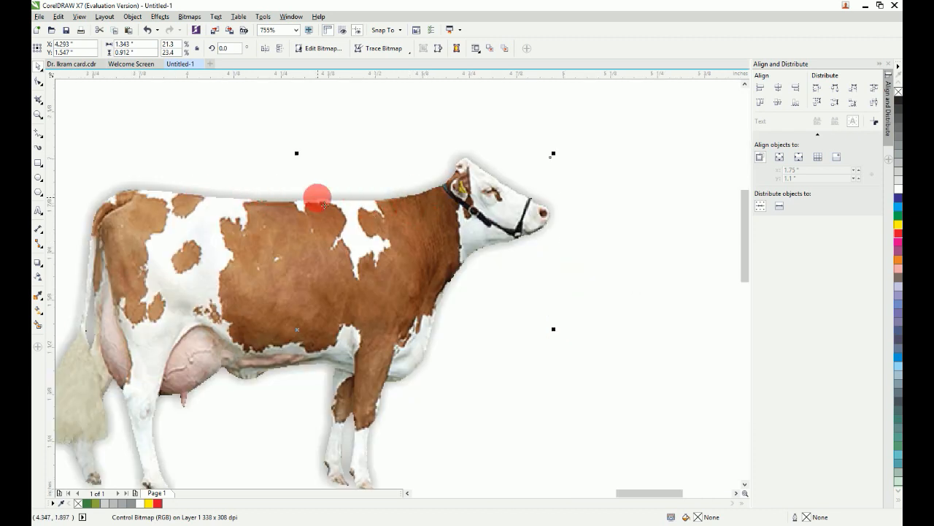
click(486, 49)
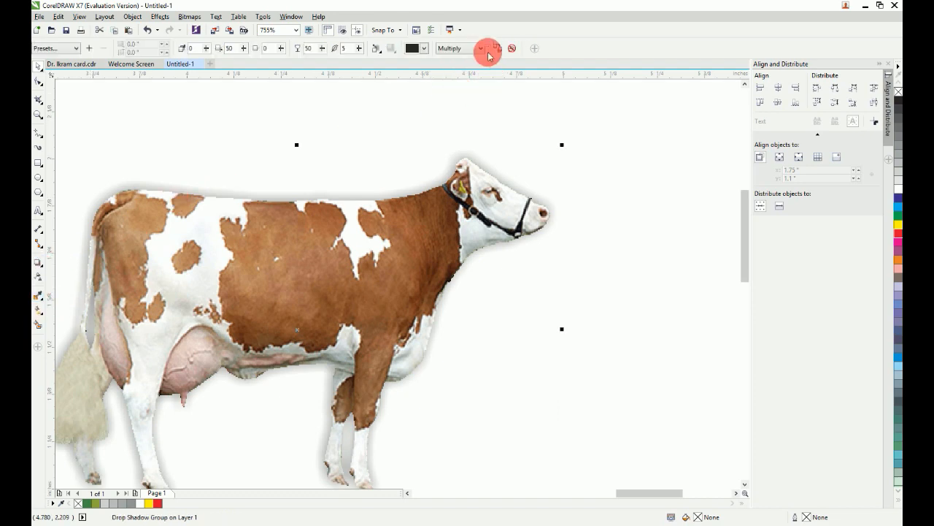
click(443, 138)
click(404, 173)
click(454, 126)
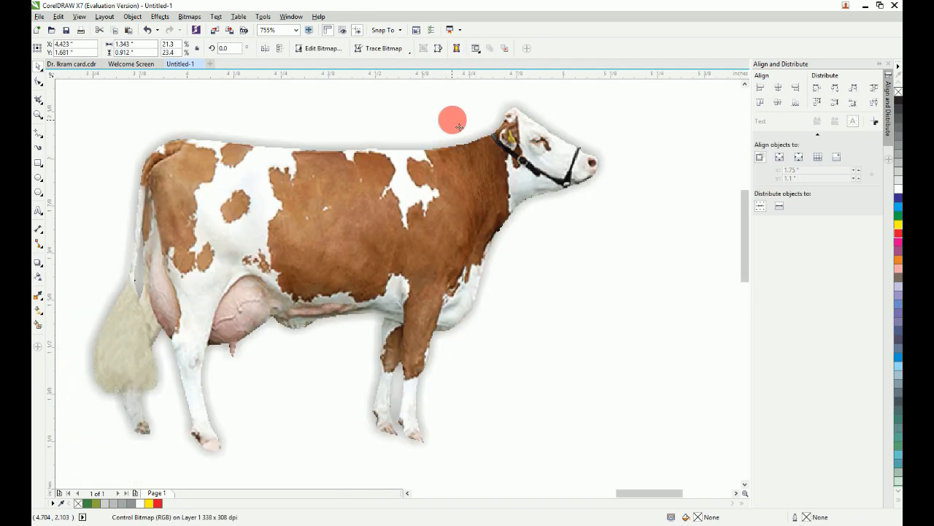
click(400, 190)
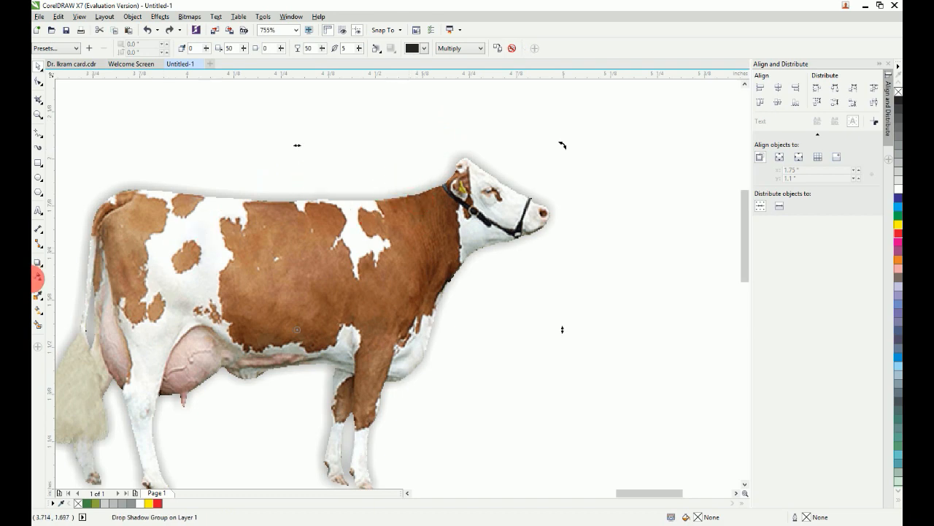
Clear the drop shadow from the pasted cow picture
click(500, 49)
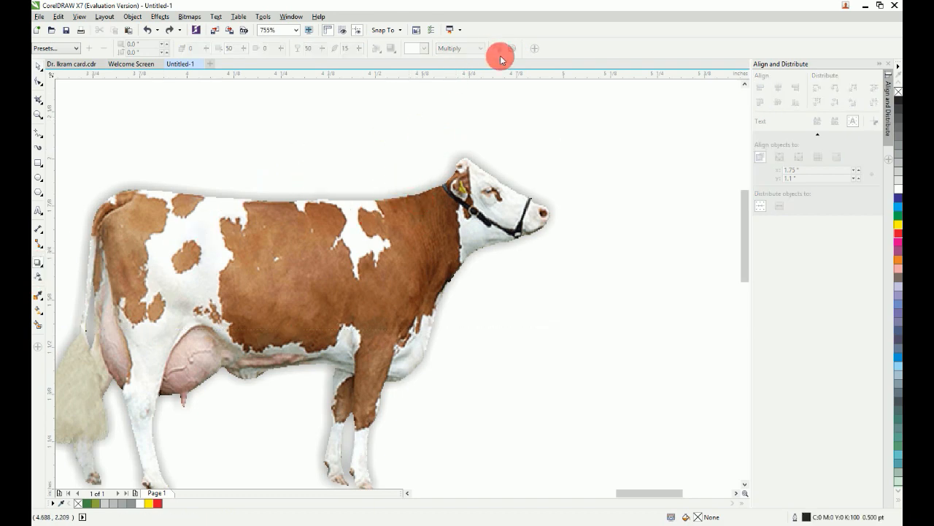
click(429, 181)
drag(296, 161, 332, 212)
click(514, 49)
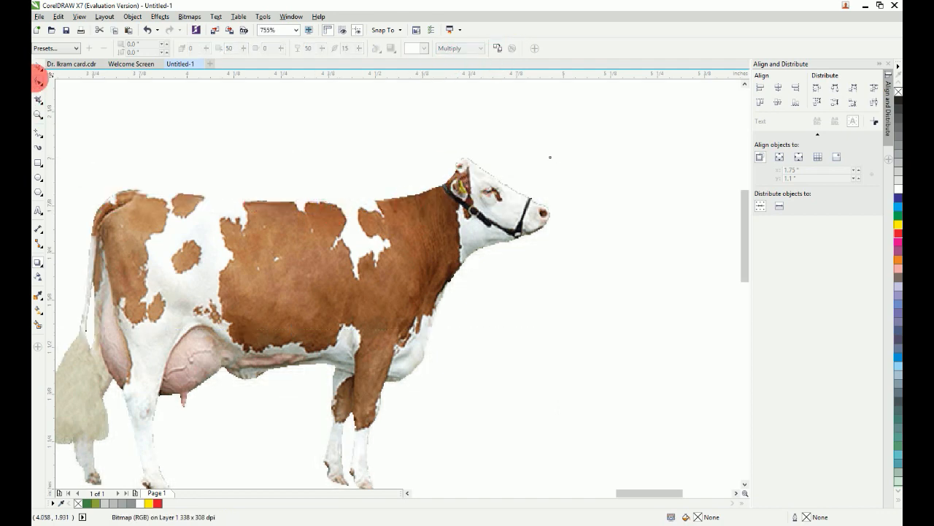
click(38, 67)
Clear the drop shadow from the pasted goat picture
scroll(387, 248, down, 5)
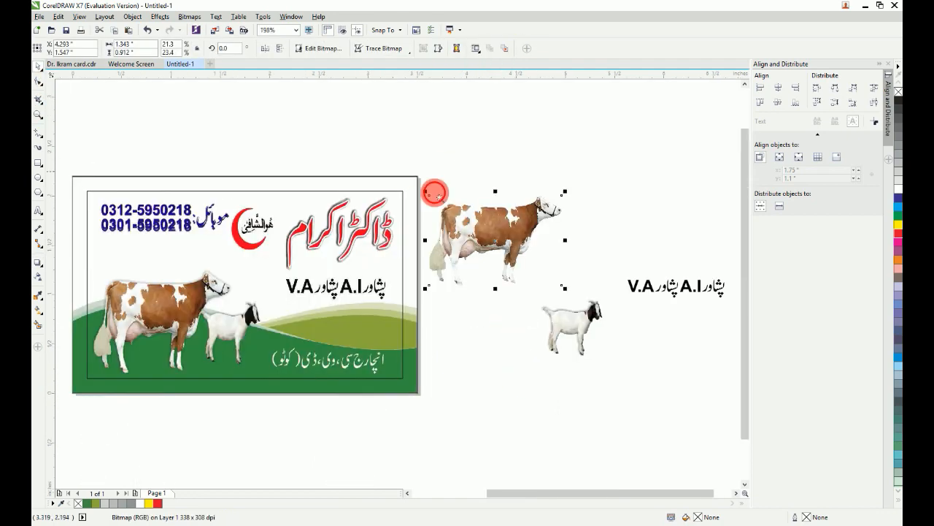
scroll(665, 387, up, 3)
mouse_move(609, 468)
mouse_down()
mouse_move(377, 267)
mouse_move(332, 264)
mouse_up()
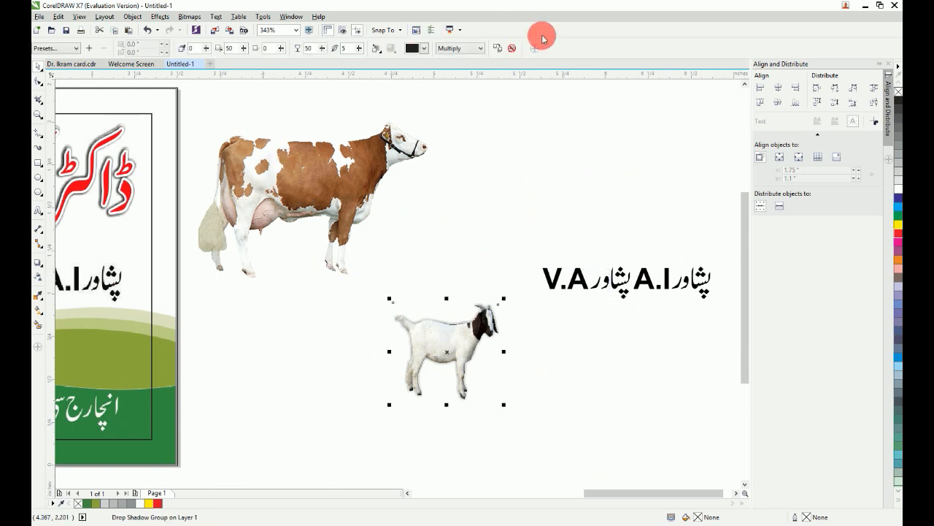
click(512, 49)
click(532, 158)
Move the pasted cow picture onto the original cow on the card
scroll(532, 158, down, 2)
click(495, 239)
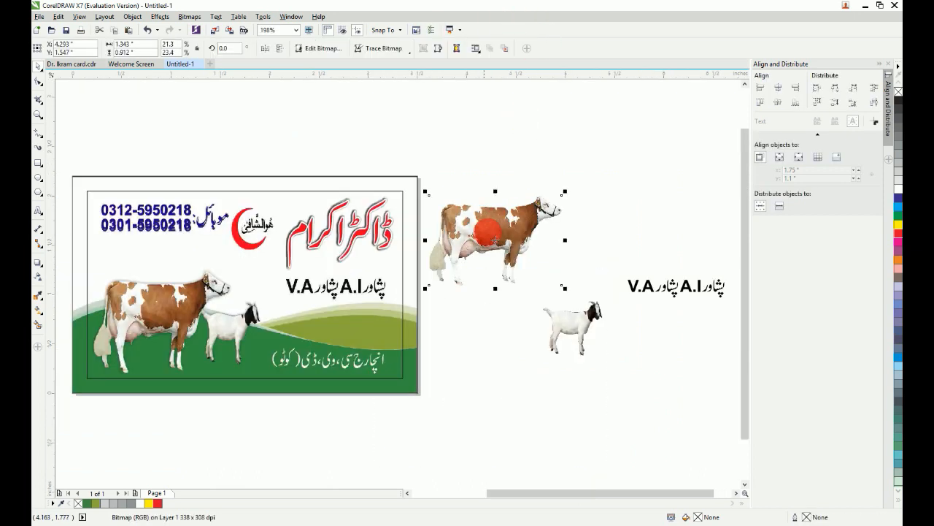
drag(495, 239, 162, 322)
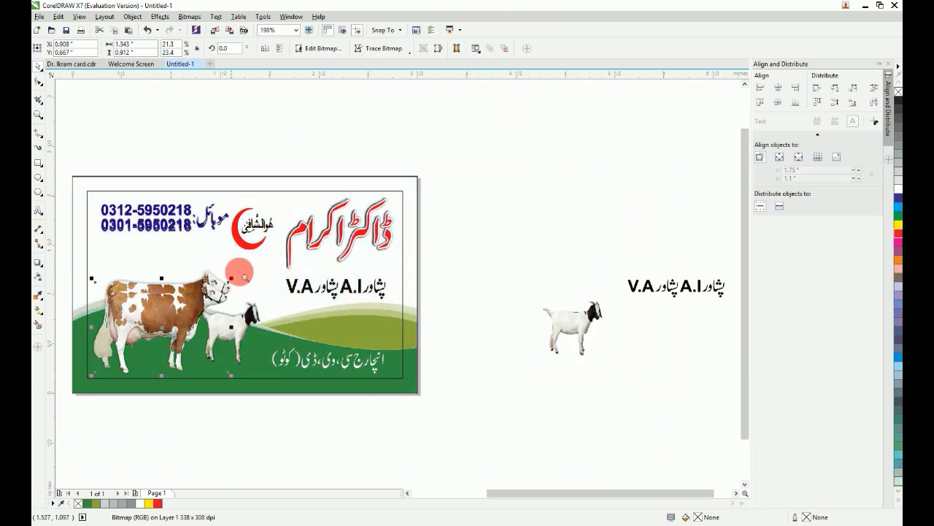
scroll(56, 394, up, 3)
key(Escape)
Fine-tune the cow picture's position so its legs and tail line up with the original cow underneath
scroll(403, 378, up, 3)
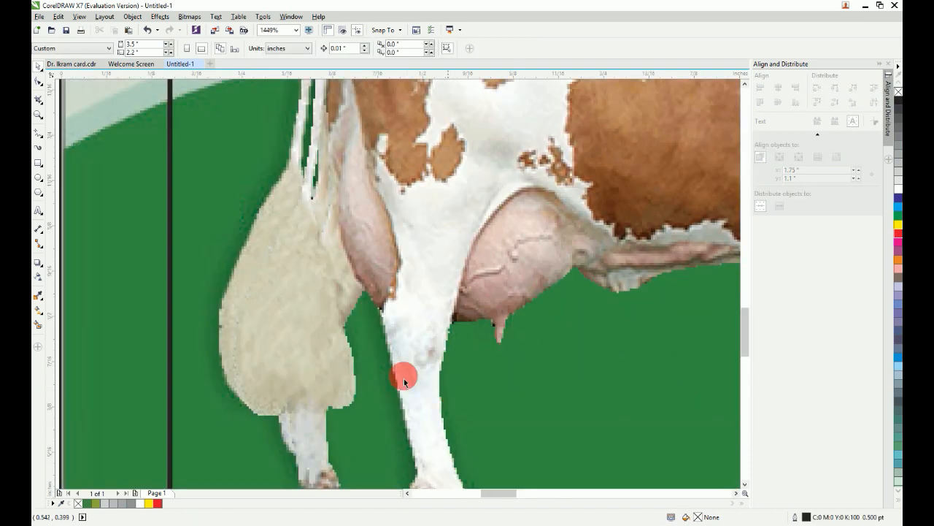
scroll(404, 378, down, 2)
click(394, 321)
scroll(395, 328, down, 1)
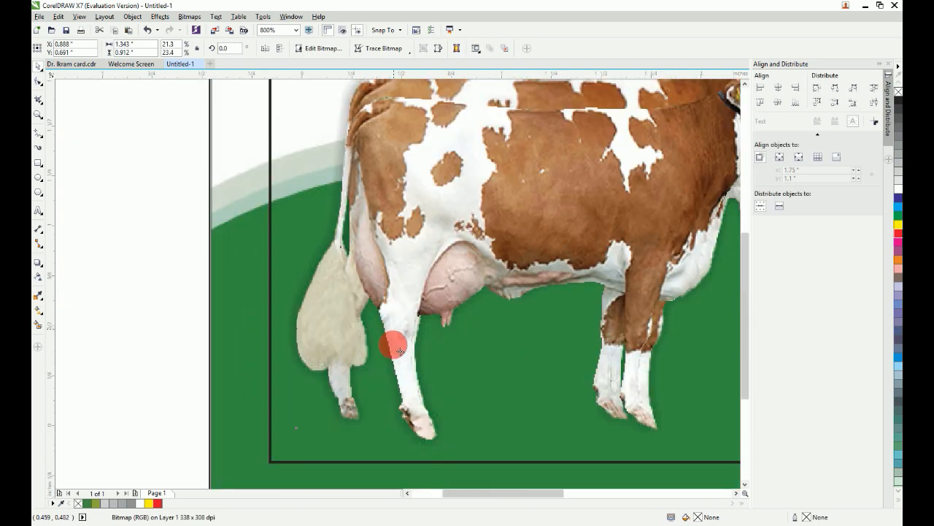
scroll(399, 351, down, 5)
scroll(482, 417, up, 6)
mouse_move(441, 338)
mouse_down()
mouse_move(449, 304)
mouse_move(446, 338)
mouse_move(461, 350)
mouse_move(448, 341)
mouse_up()
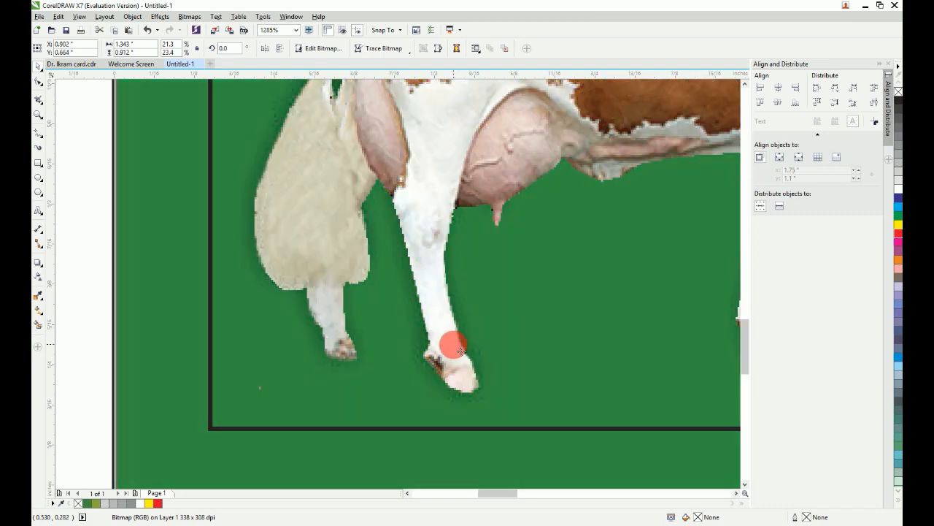
Stretch the pasted cow picture to about 1.374 by 1.037 inches so it covers the original cow on the card
scroll(452, 340, down, 5)
scroll(199, 342, up, 3)
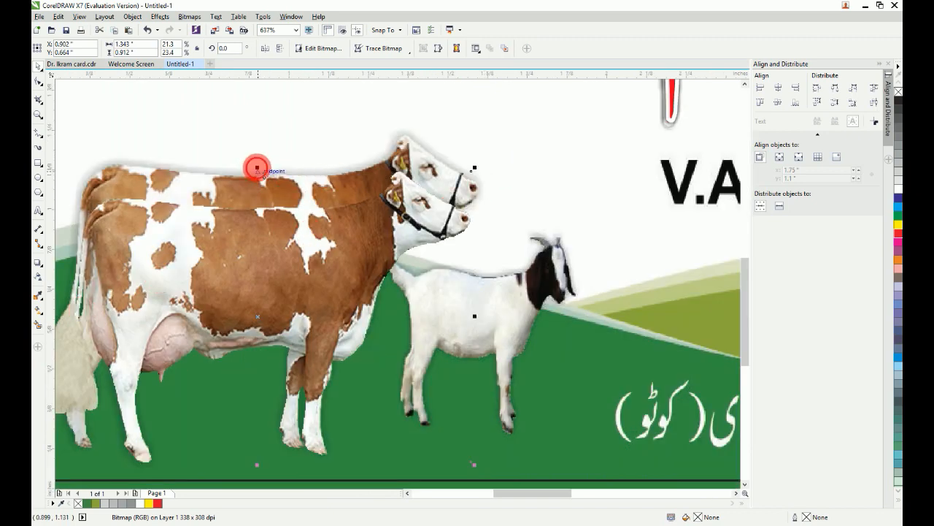
drag(257, 167, 257, 128)
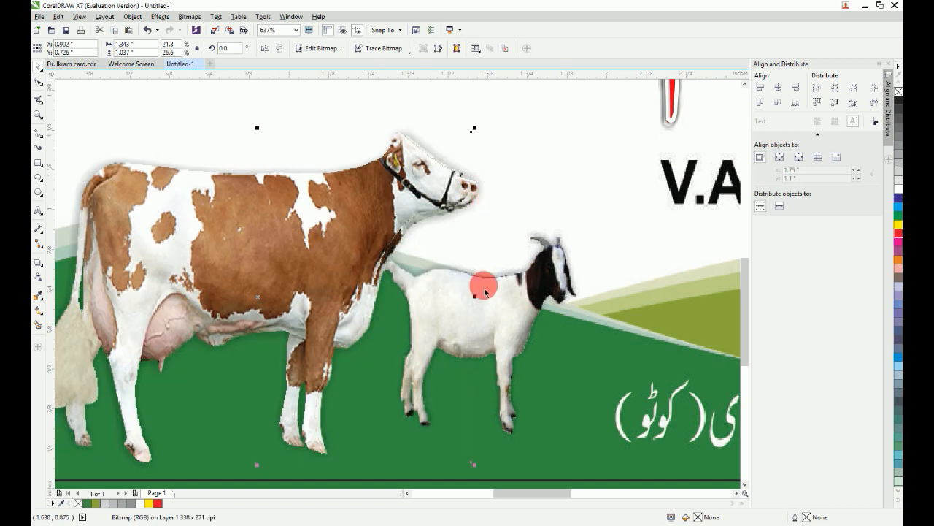
drag(474, 296, 484, 295)
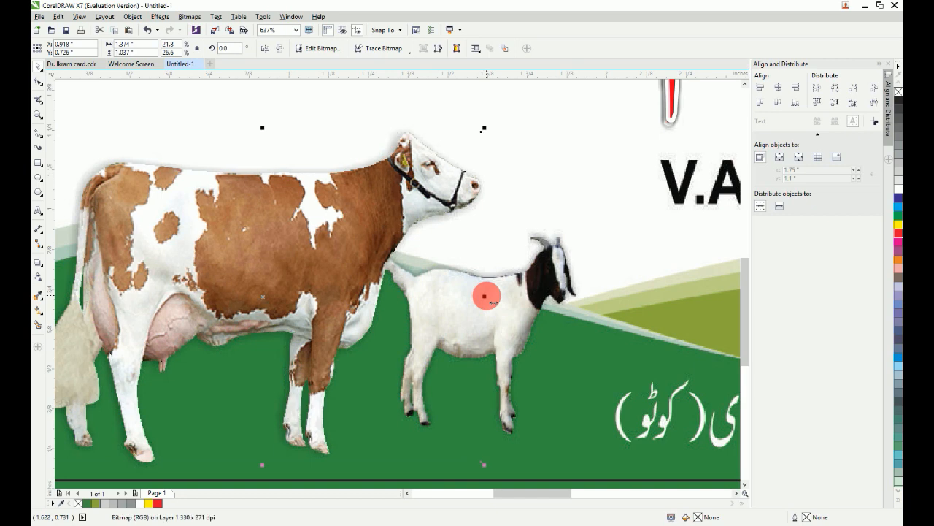
drag(263, 128, 263, 129)
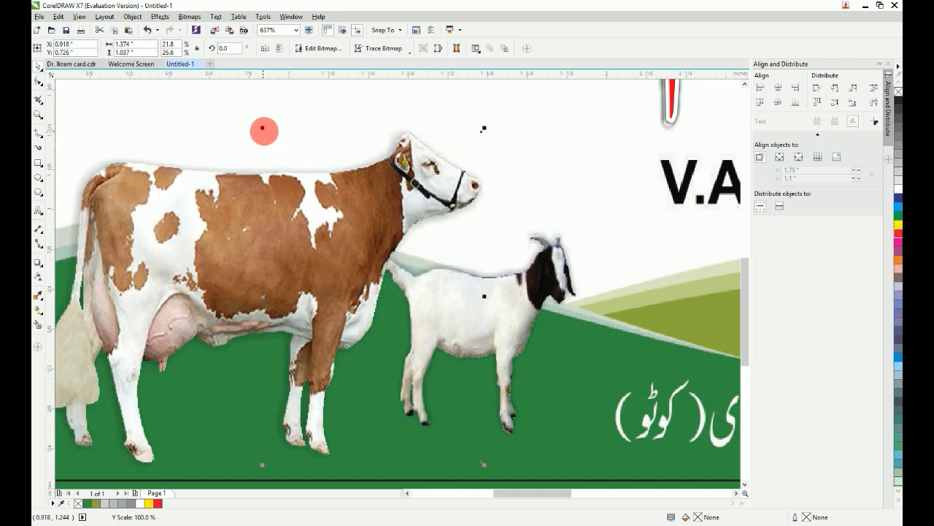
key(F4)
key(Escape)
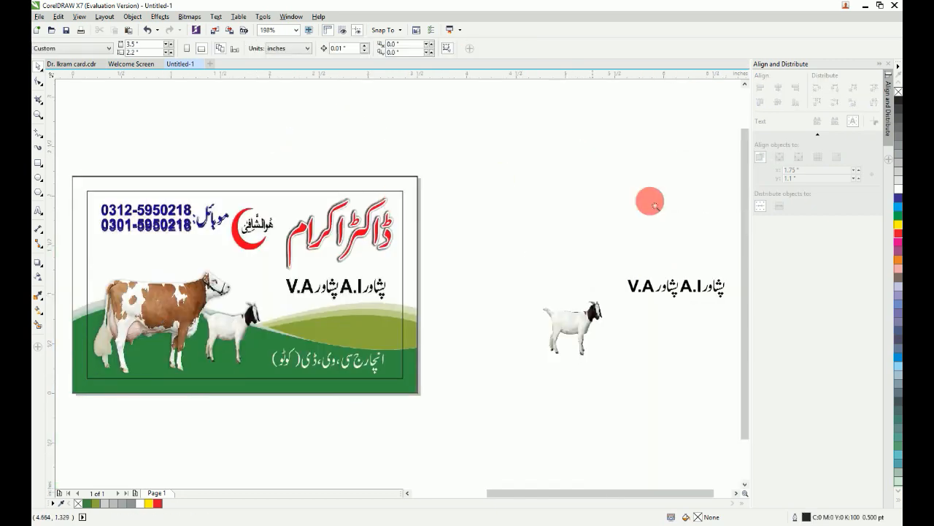
Move the pasted goat picture onto the original goat on the card, lining up its head and body
scroll(471, 402, up, 1)
drag(547, 247, 549, 248)
drag(589, 309, 175, 310)
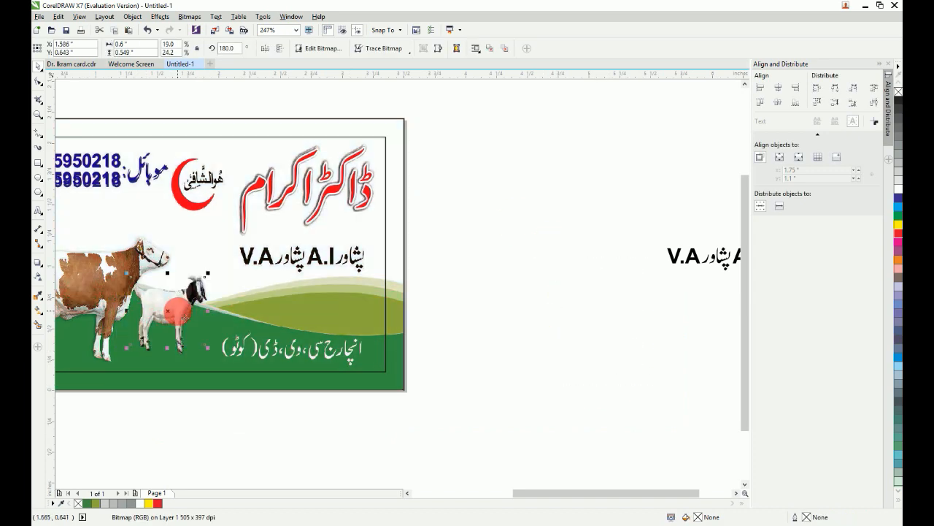
scroll(281, 303, up, 3)
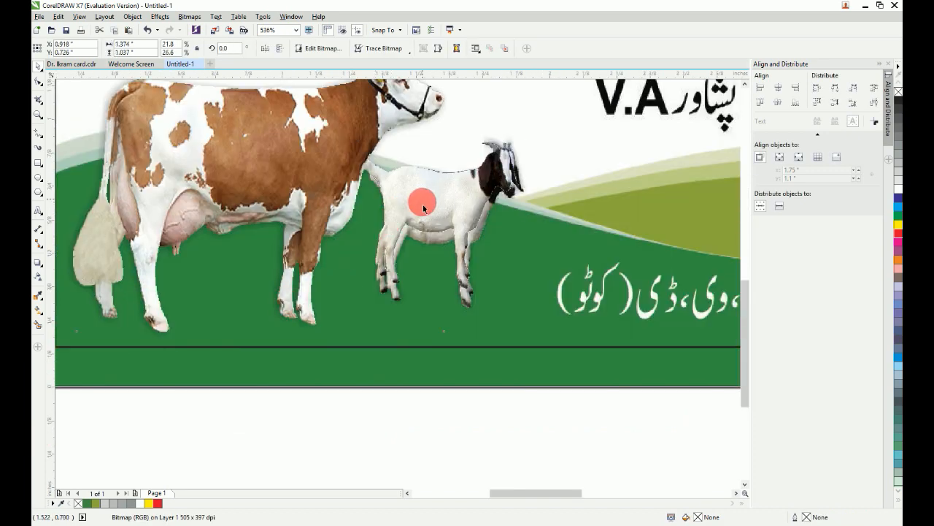
key(Escape)
click(485, 186)
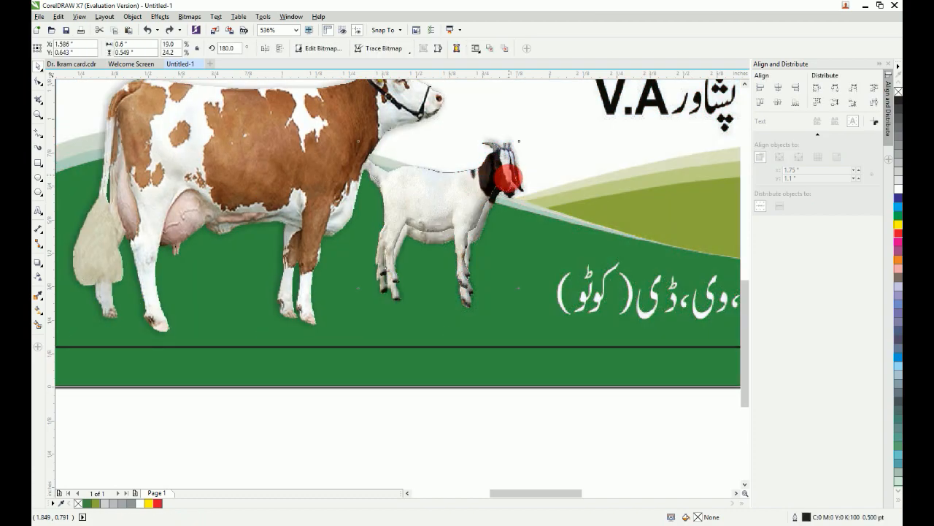
drag(499, 179, 517, 183)
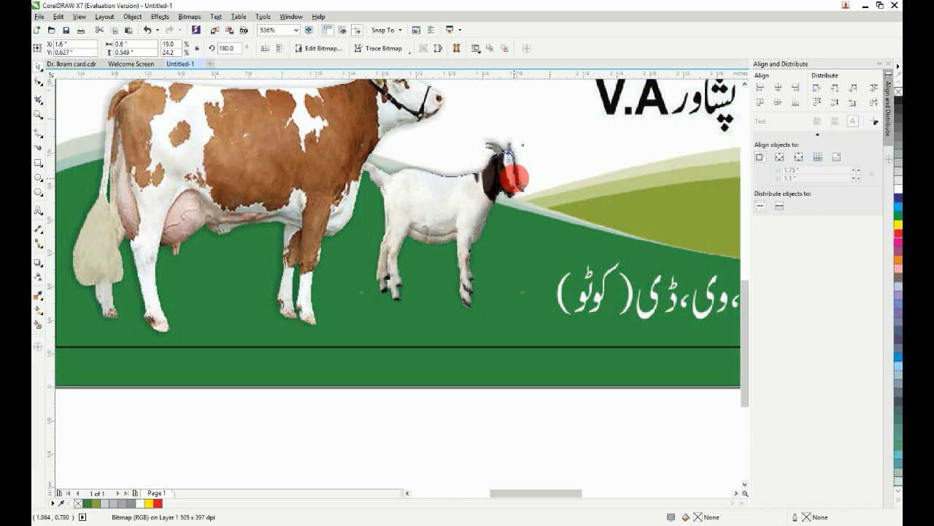
scroll(515, 182, down, 5)
drag(573, 190, 315, 387)
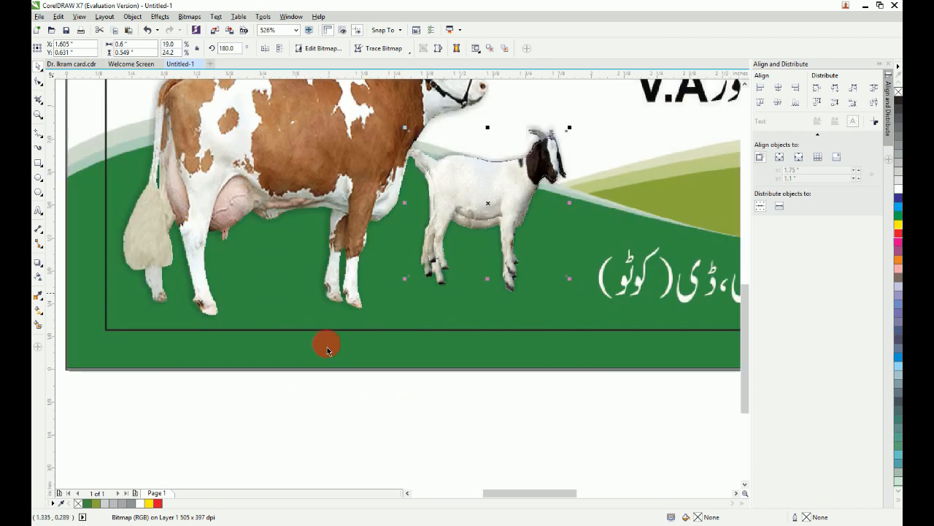
Stretch the goat picture to about 0.624 by 0.606 inches so it matches the original goat underneath
drag(406, 202, 400, 204)
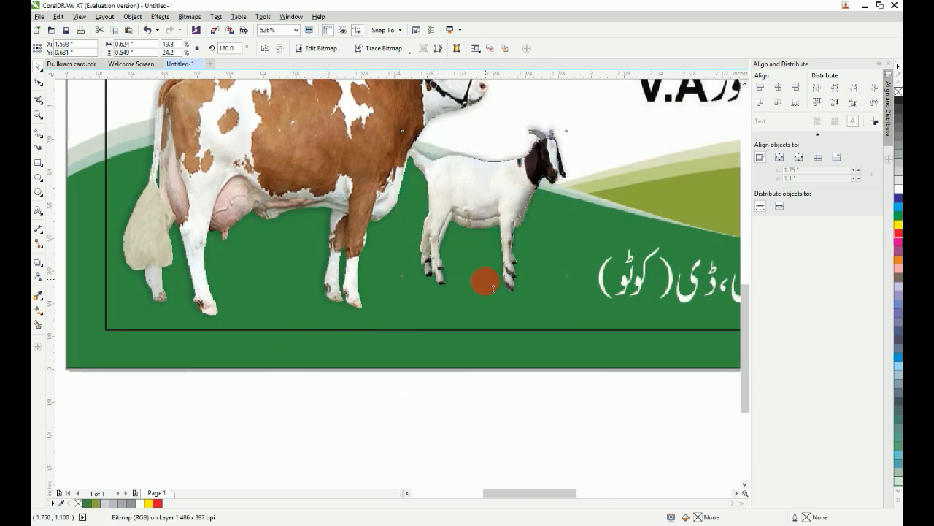
drag(493, 287, 494, 300)
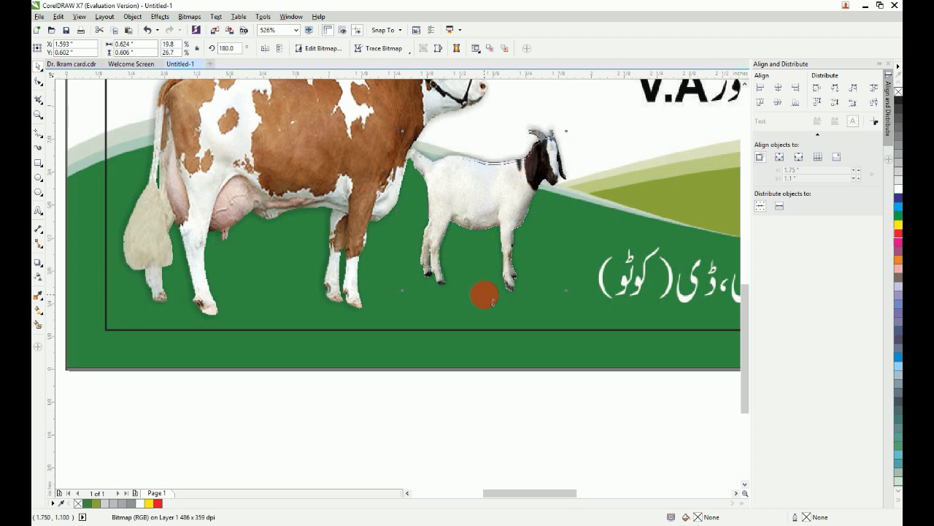
key(F4)
drag(506, 216, 90, 415)
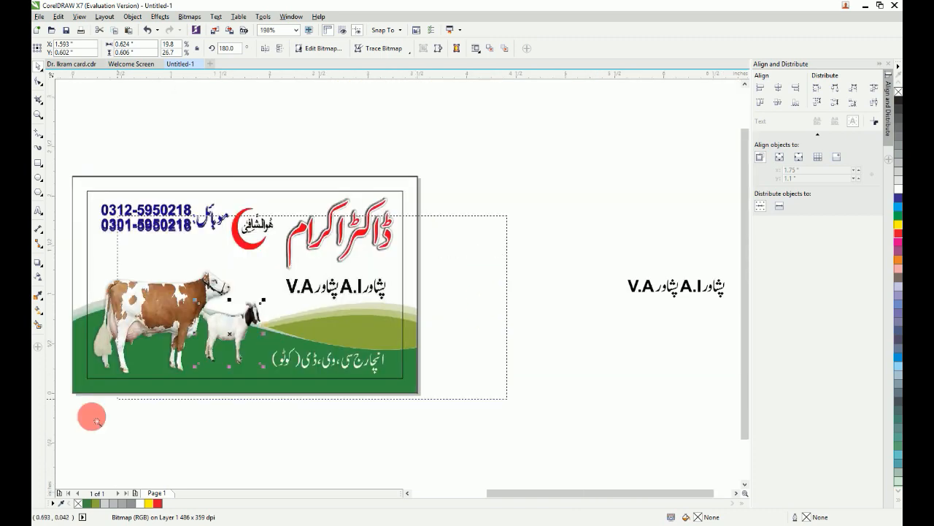
drag(400, 162, 98, 413)
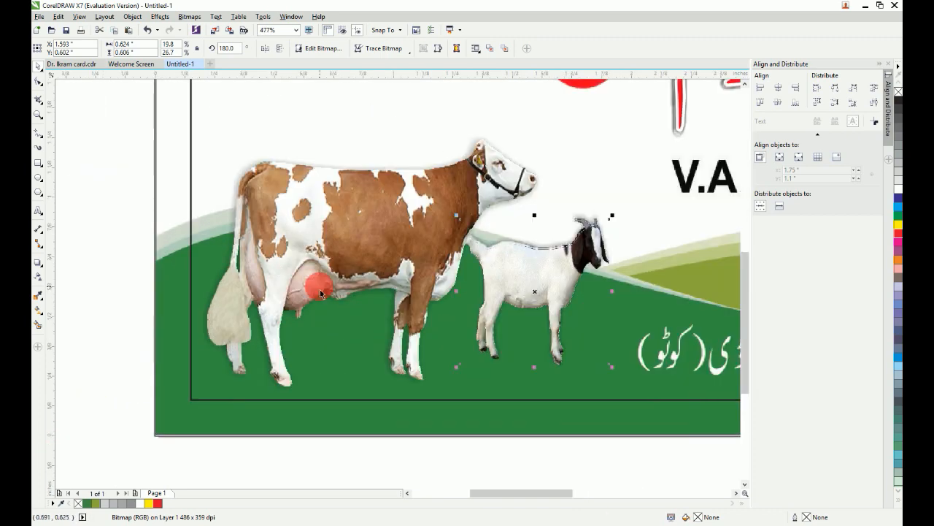
key(F4)
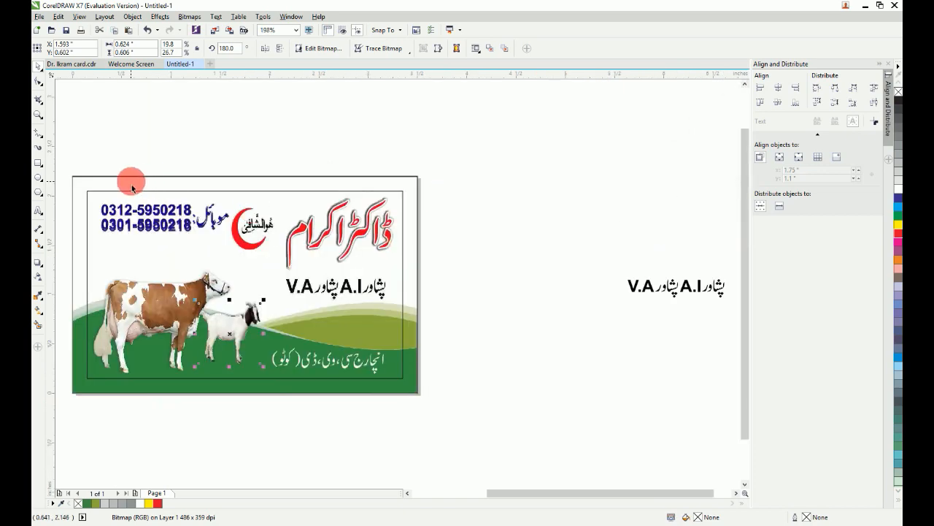
Move the original card image sideways off the page, centred at about X 6.11 inches, clear of the recreated card
drag(130, 182, 560, 163)
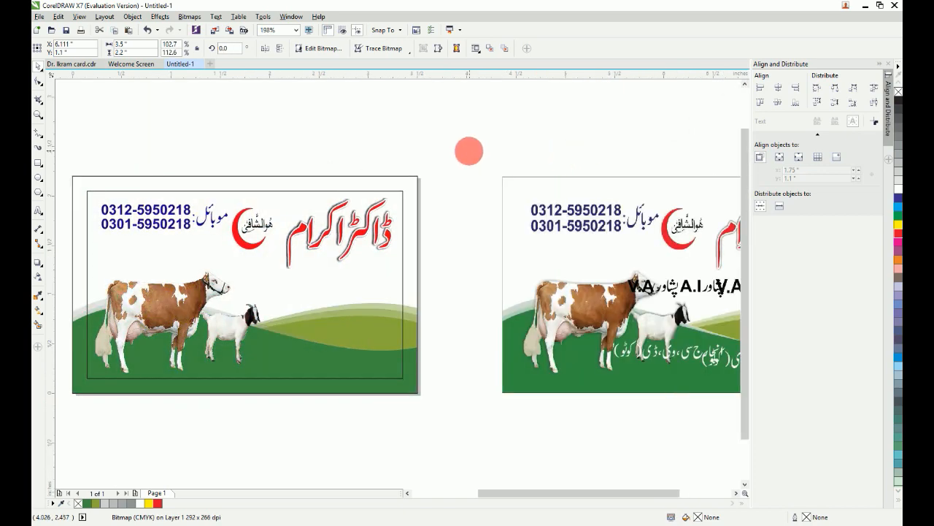
click(467, 150)
key(shift+F4)
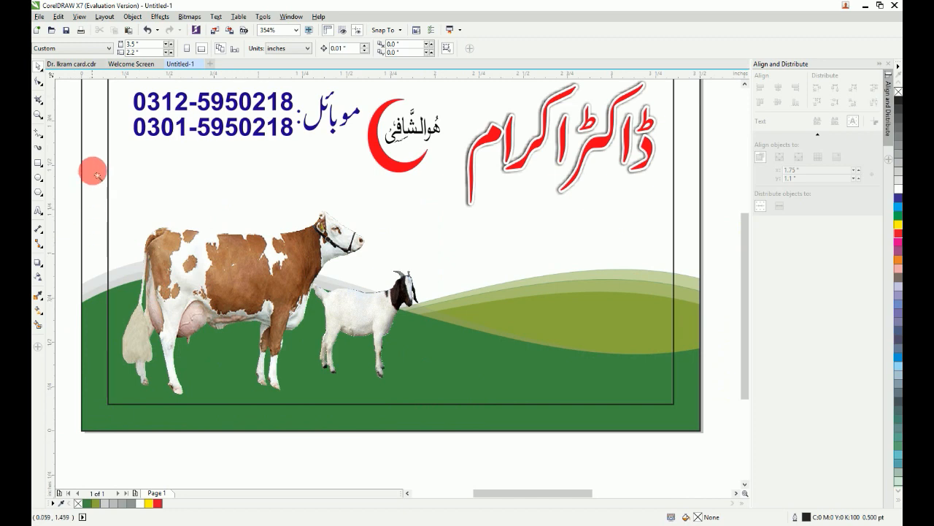
drag(92, 171, 534, 416)
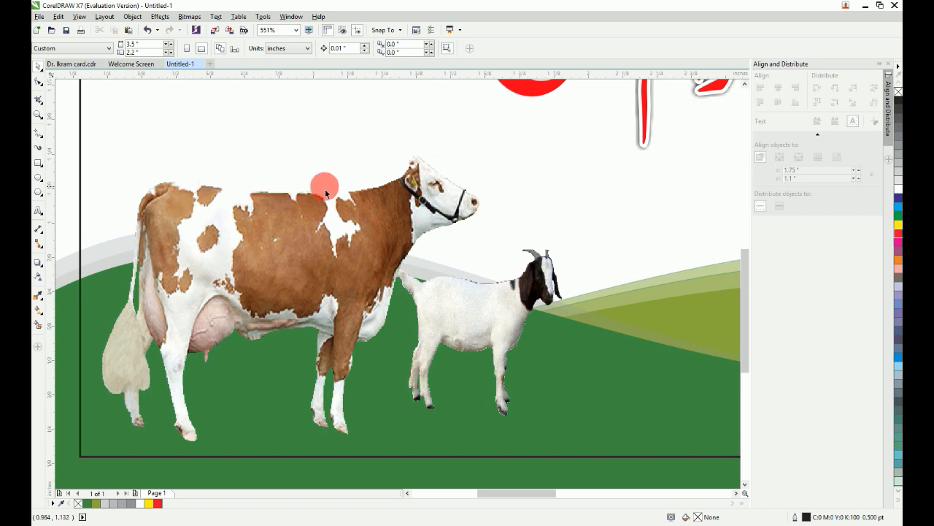
Select the cow picture on the recreated card and activate the Drop Shadow tool
click(148, 219)
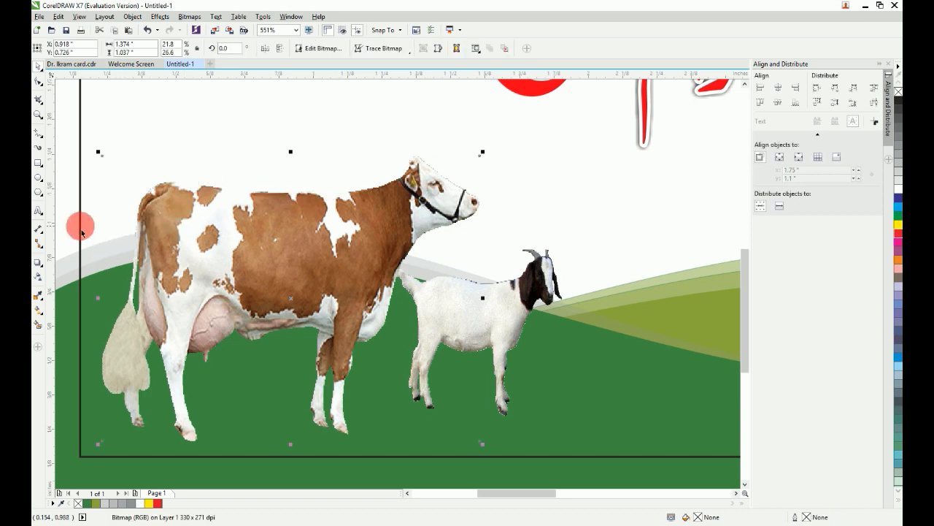
click(37, 265)
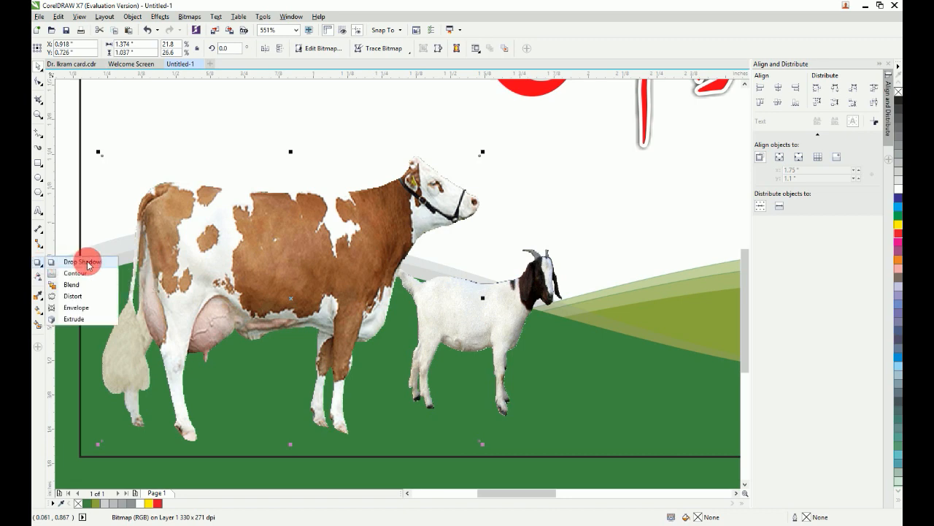
click(64, 263)
drag(354, 242, 485, 330)
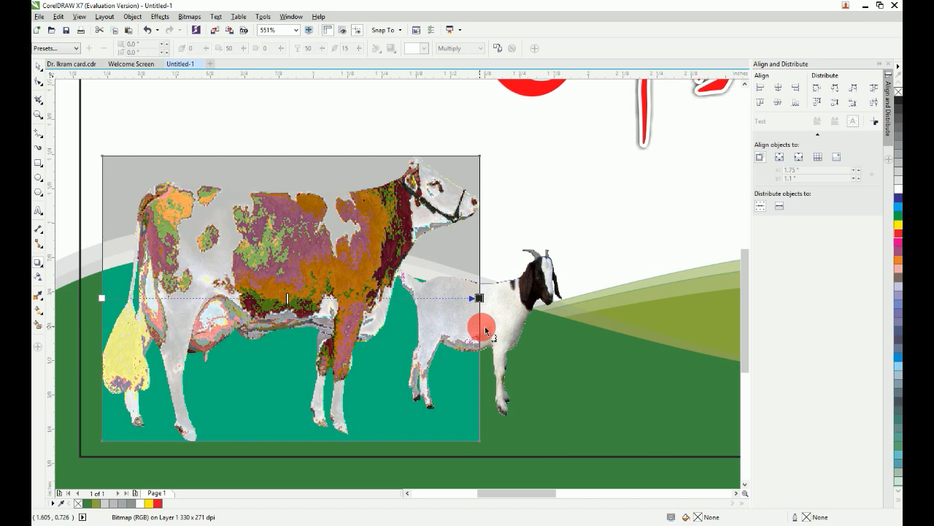
drag(486, 330, 485, 330)
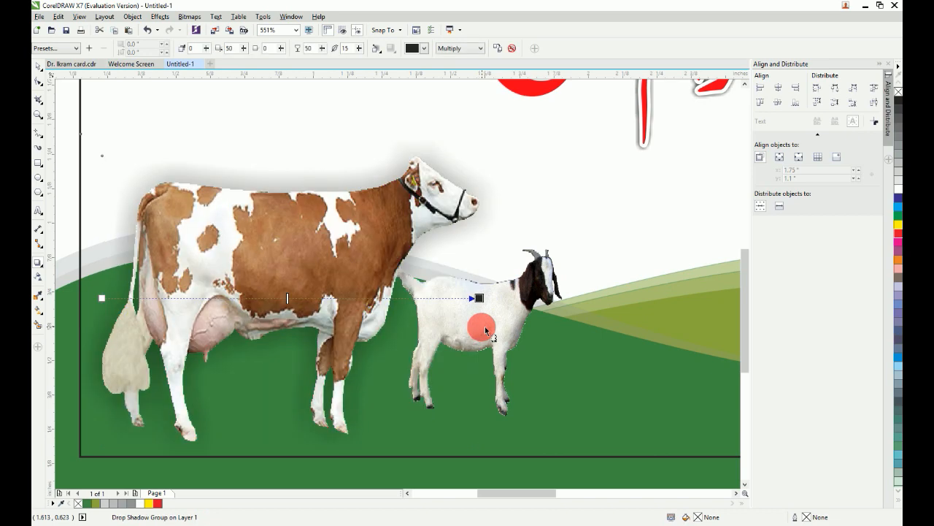
key(ctrl+z)
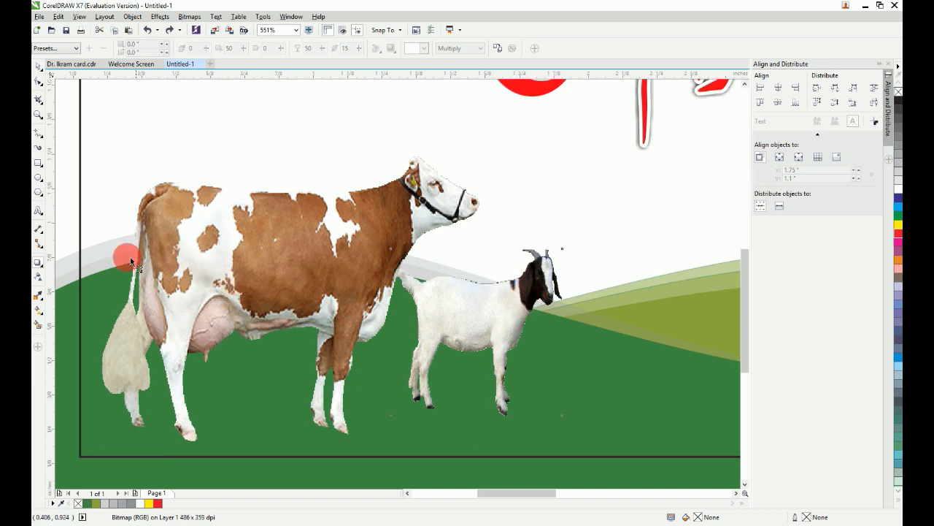
drag(130, 256, 125, 294)
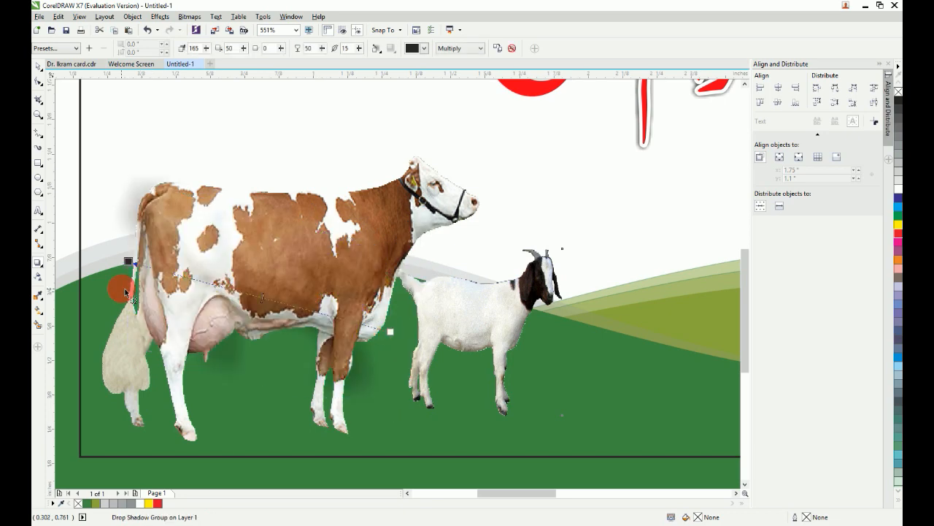
key(ctrl+z)
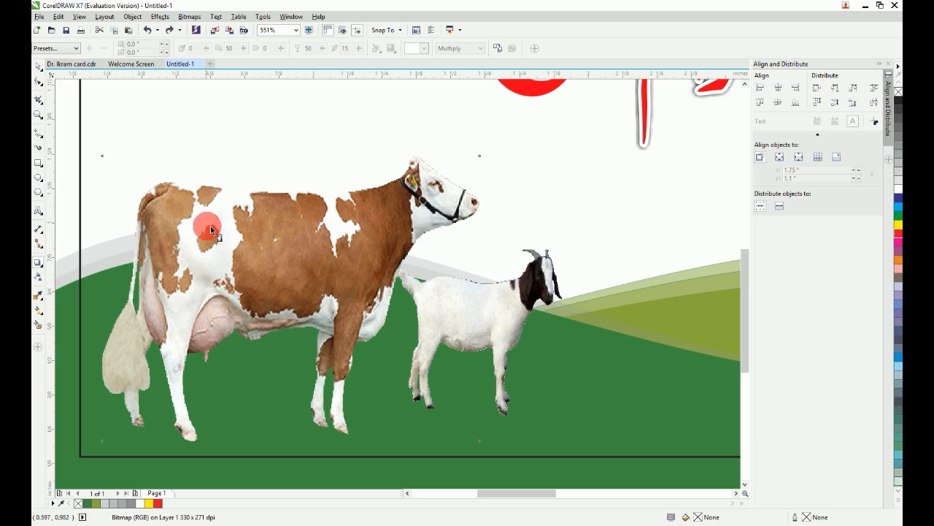
Apply an even drop shadow around the cow picture with a shadow feathering of 5
drag(126, 270, 480, 310)
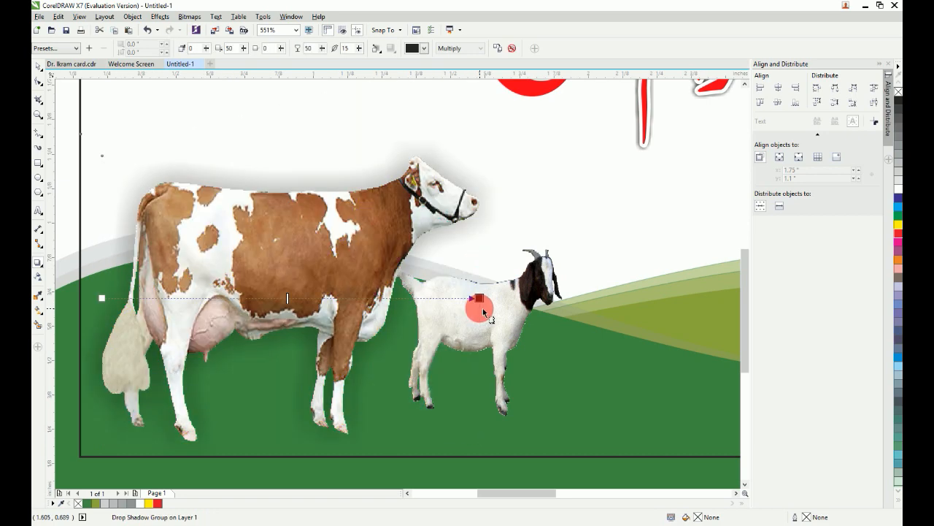
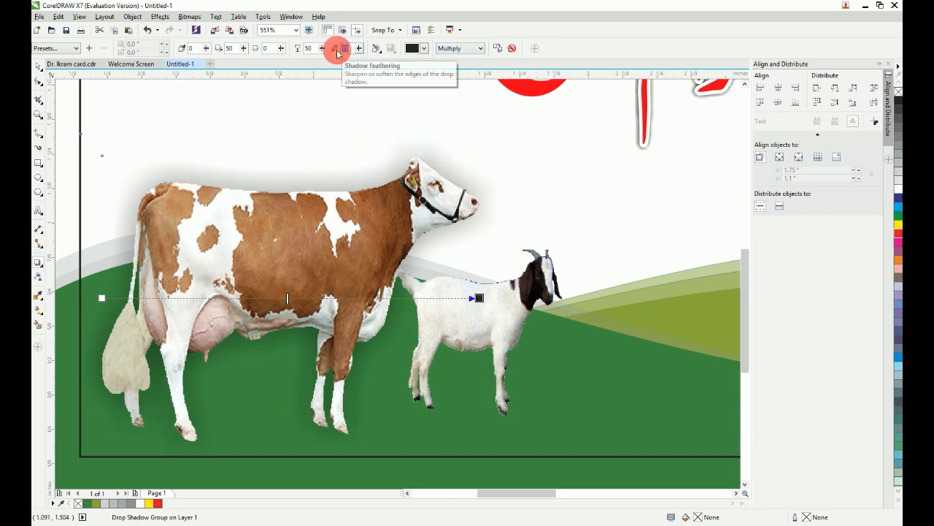
key(Return)
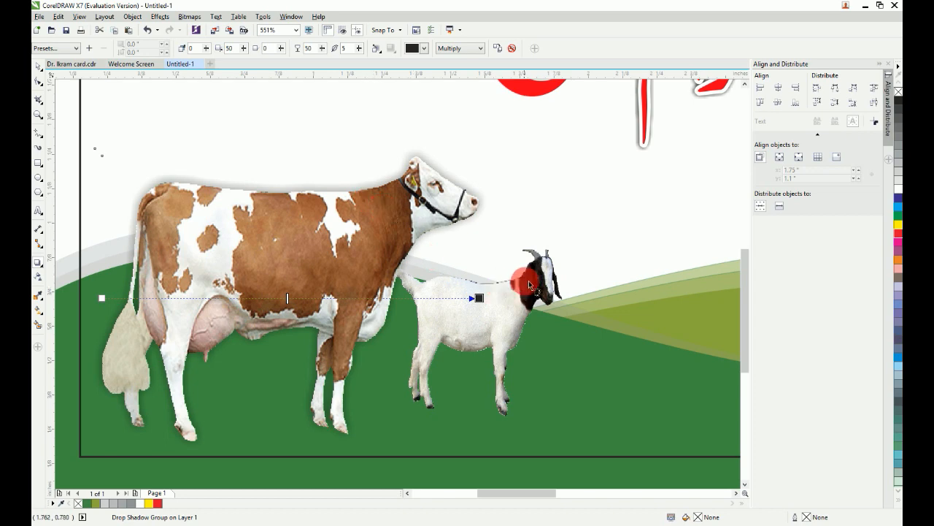
Apply an even drop shadow around the goat picture and set its shadow feathering to 5
click(546, 260)
click(443, 316)
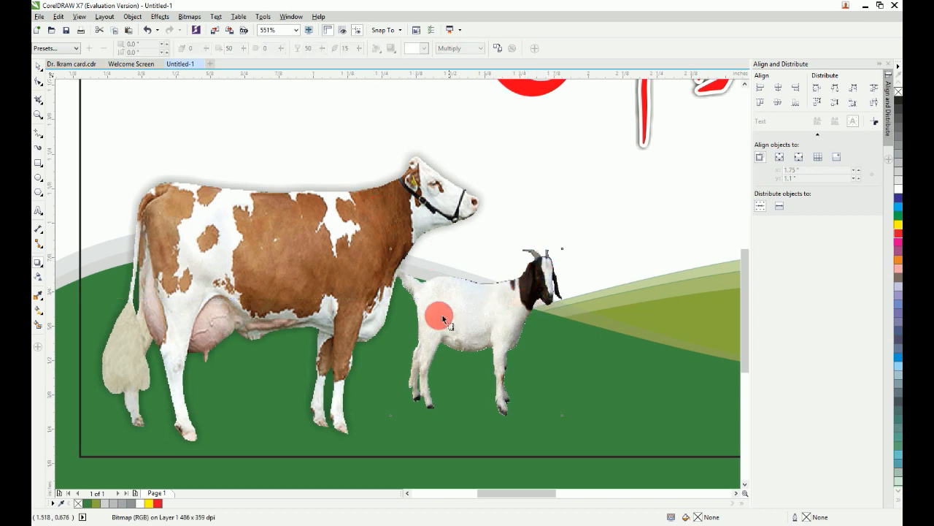
click(425, 318)
drag(556, 335, 563, 340)
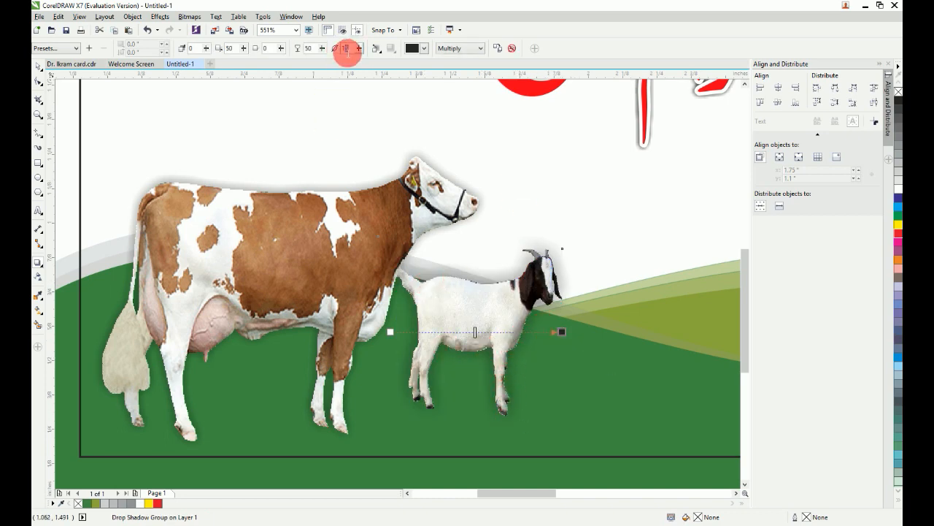
text(5)
key(Return)
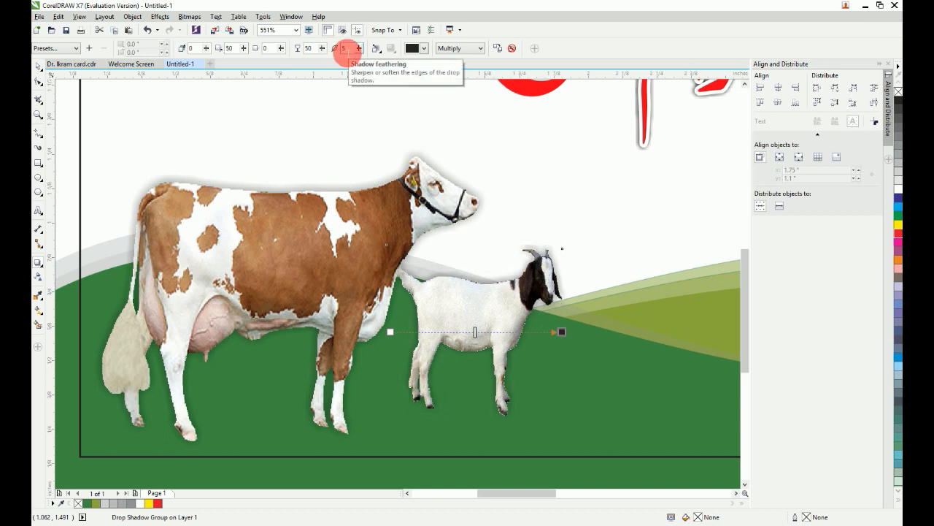
click(36, 70)
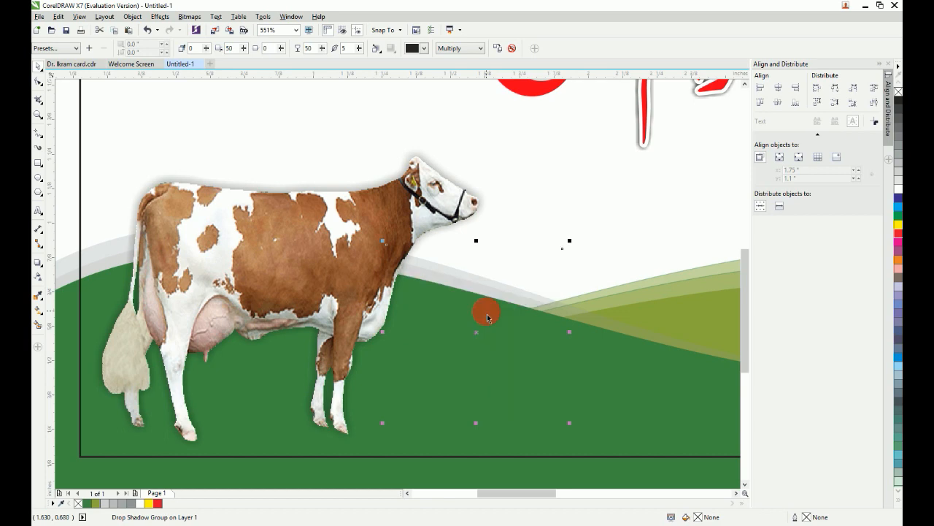
Delete the original card image that lies beside the recreated card
key(F4)
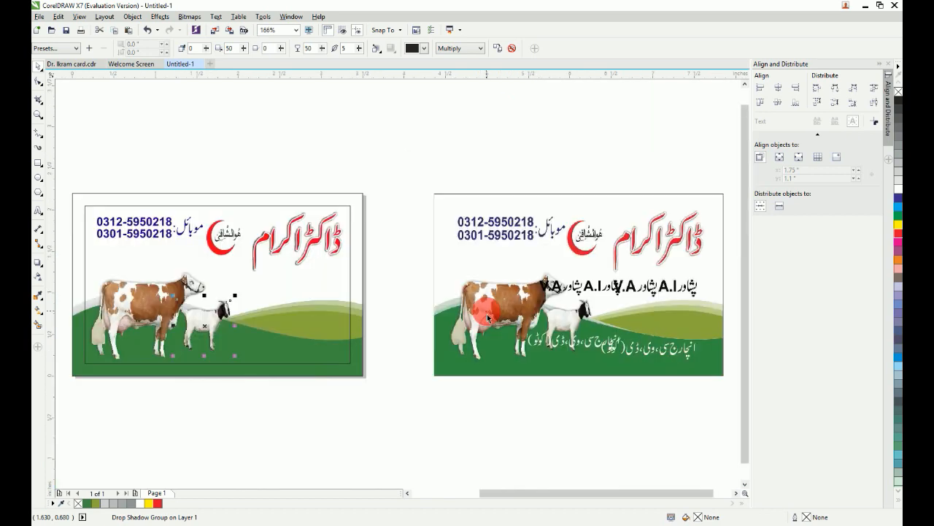
click(493, 427)
scroll(543, 376, up, 1)
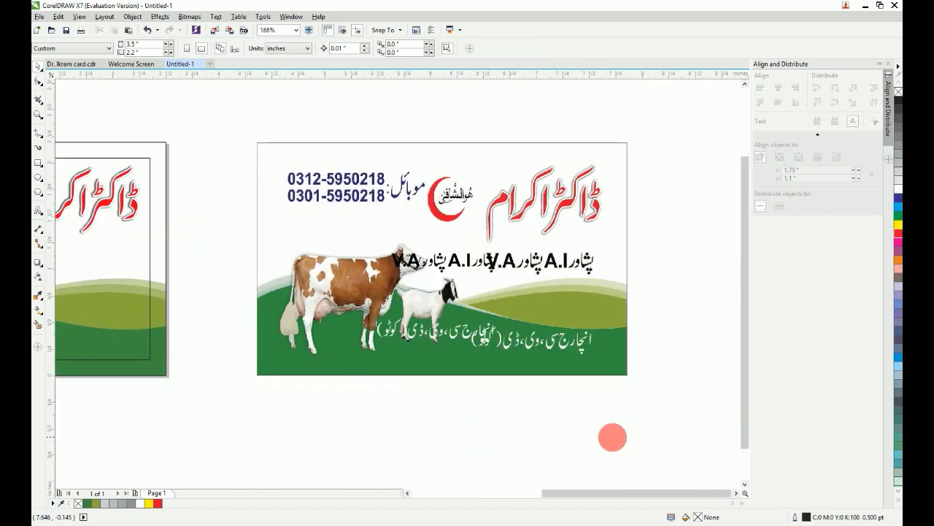
click(459, 375)
key(Delete)
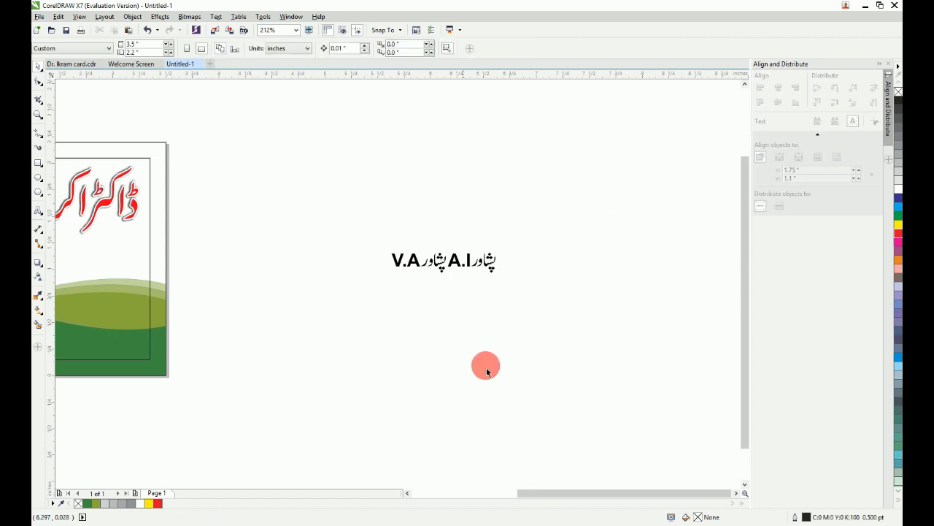
Move the black qualification line and the white in-charge line from the empty workspace onto the card beneath the doctor's name
drag(605, 207, 270, 355)
key(F4)
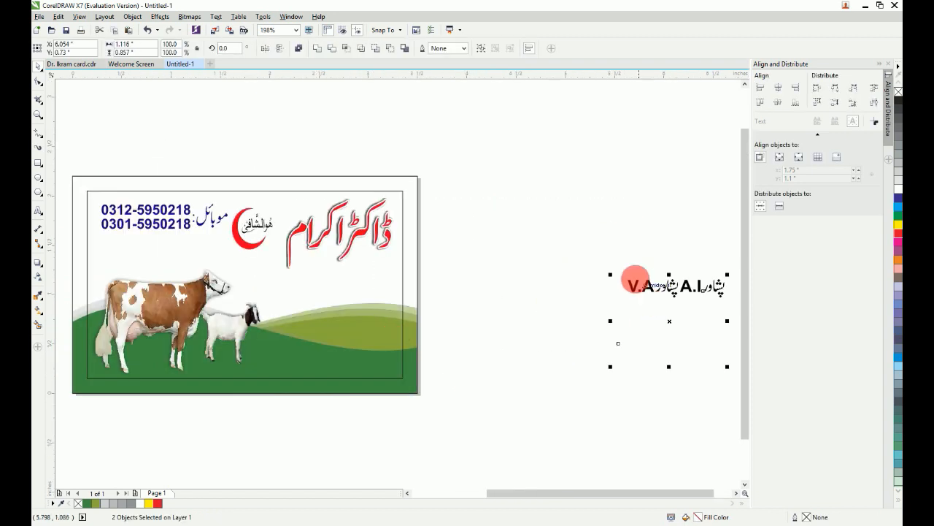
drag(678, 308, 343, 336)
click(492, 267)
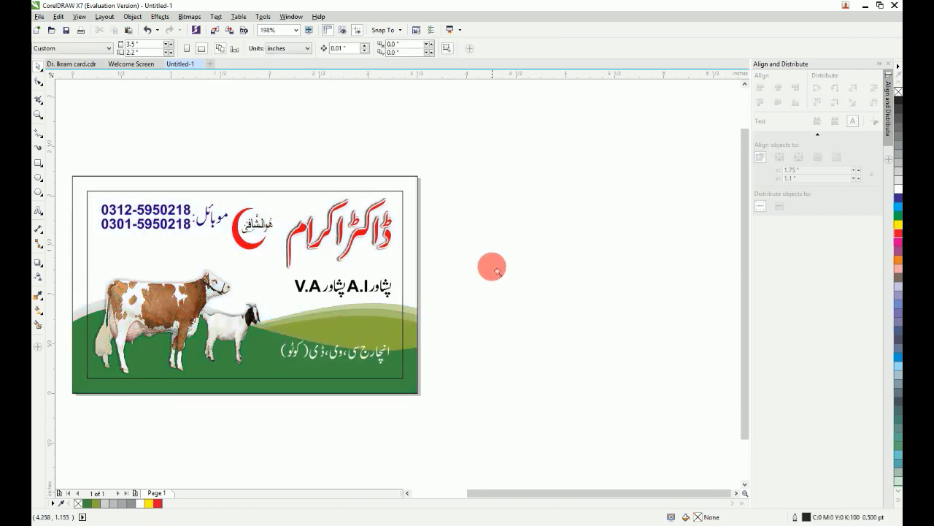
Align the black qualification line with the edge of the doctor's name above it
drag(494, 236, 100, 416)
scroll(368, 223, up, 2)
click(478, 206)
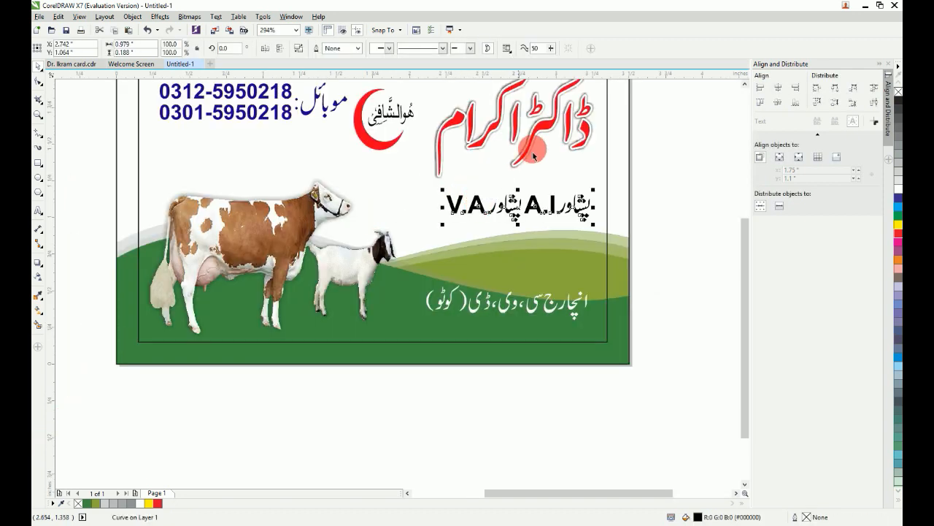
shift+click(571, 155)
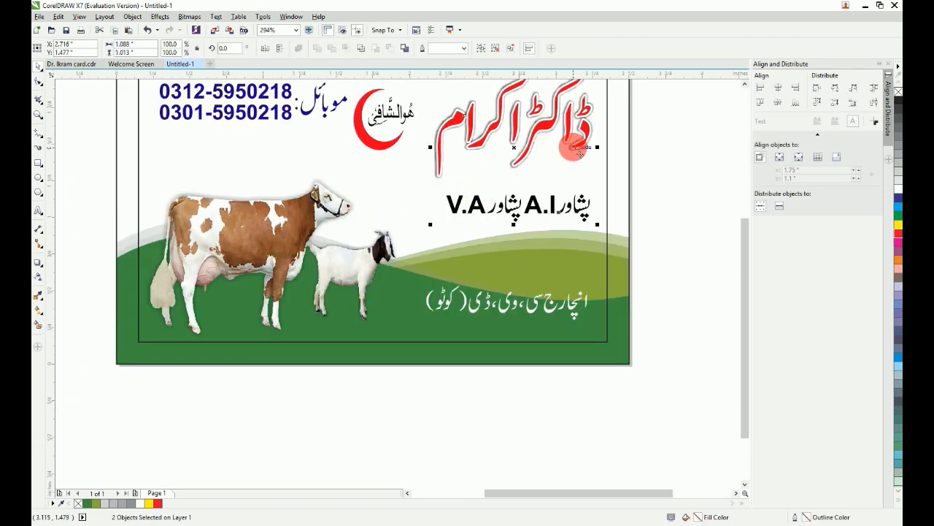
Place the white in-charge line on the dark green band near the card's lower edge, below the black qualification line
click(556, 292)
drag(577, 306, 592, 276)
scroll(648, 363, up, 2)
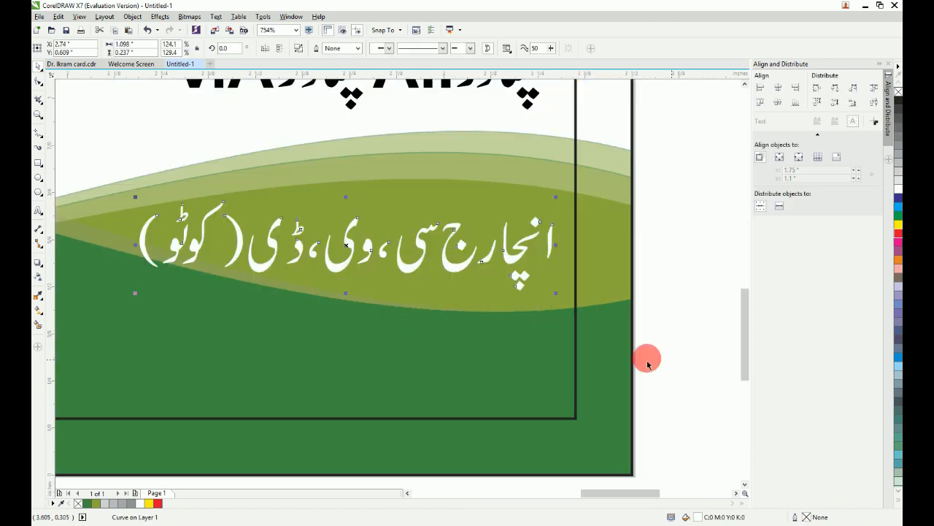
drag(426, 266, 413, 362)
key(shift+F4)
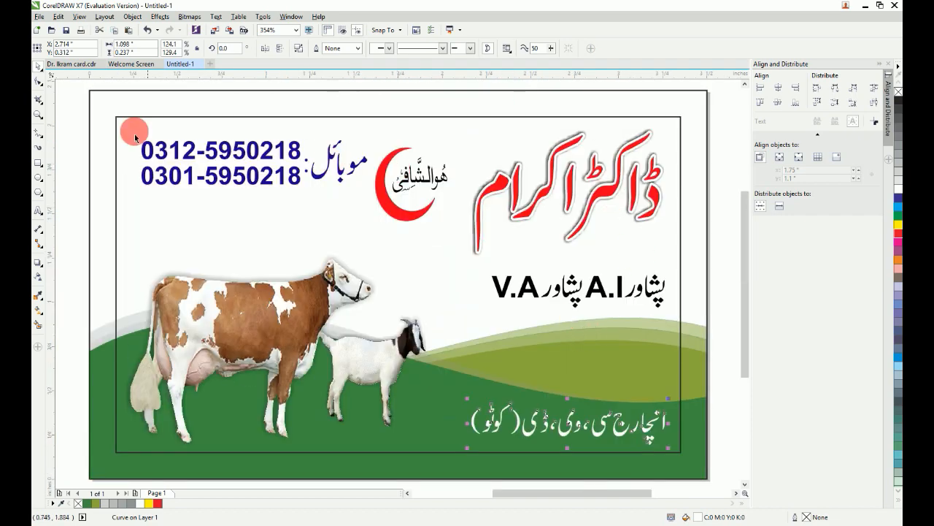
Compare the recreated card with the original card document and return to the recreated one
click(74, 67)
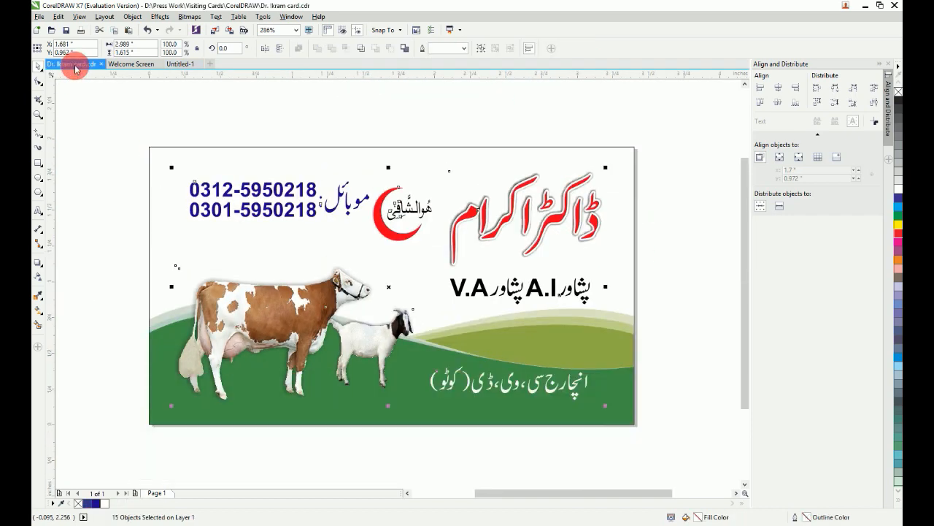
key(shift+F4)
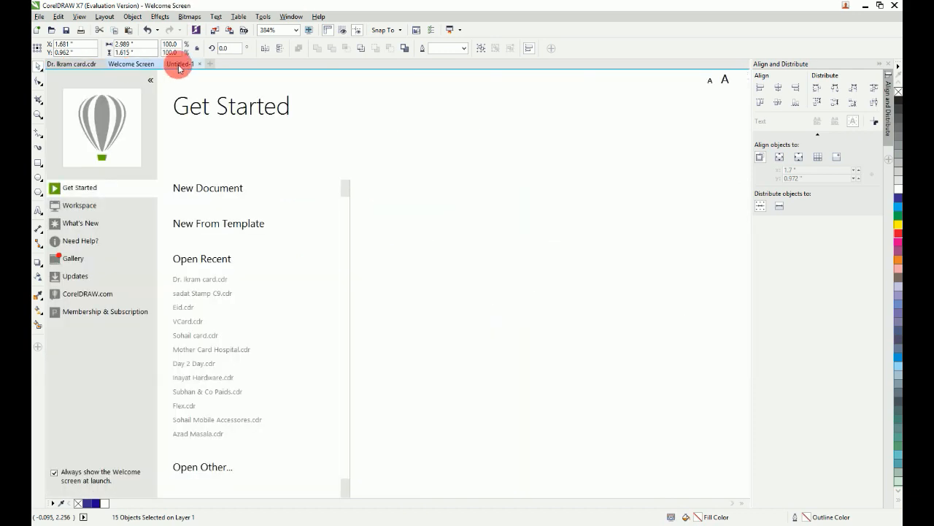
click(180, 64)
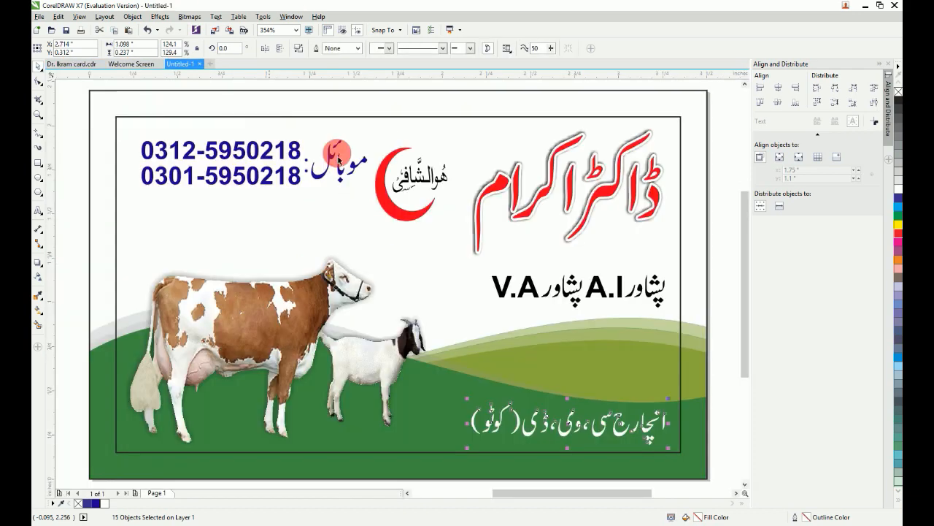
click(625, 270)
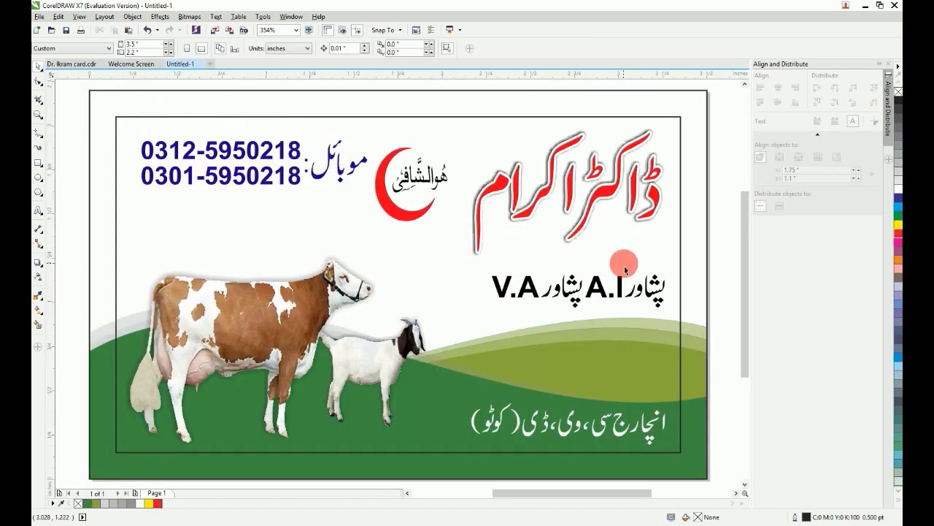
scroll(624, 265, down, 3)
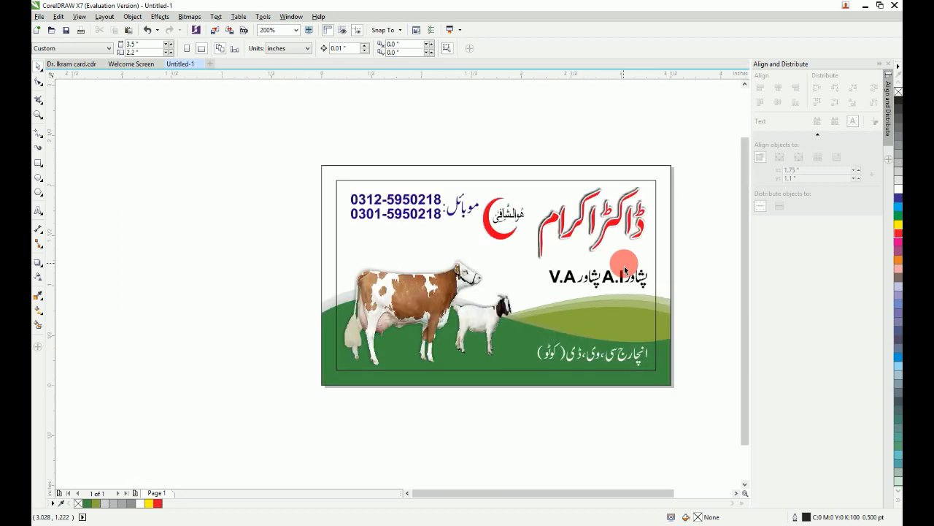
key(shift+F4)
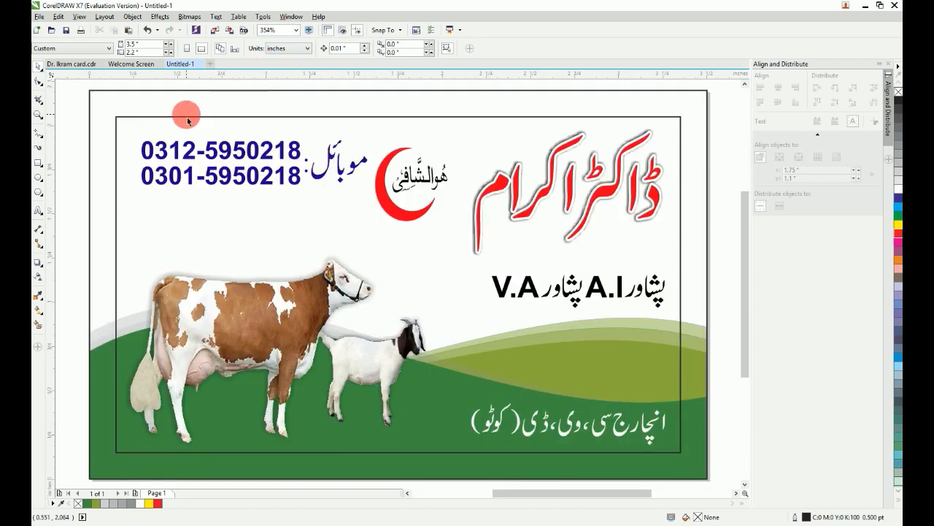
Delete the inner margin rectangle from the card
click(150, 118)
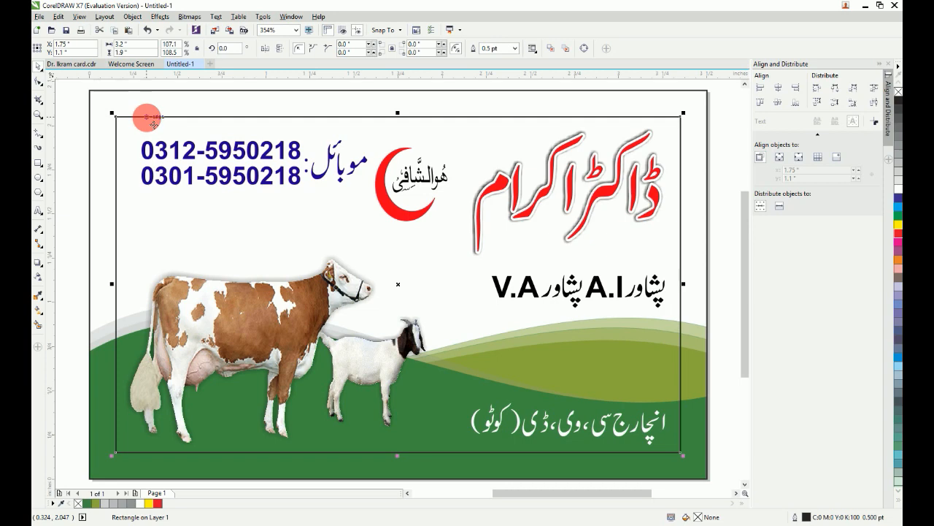
key(Delete)
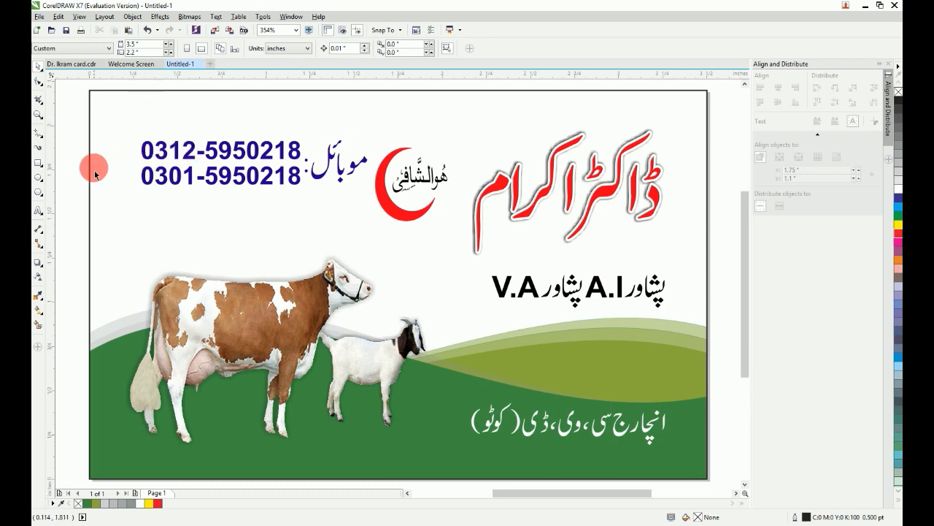
scroll(69, 164, down, 2)
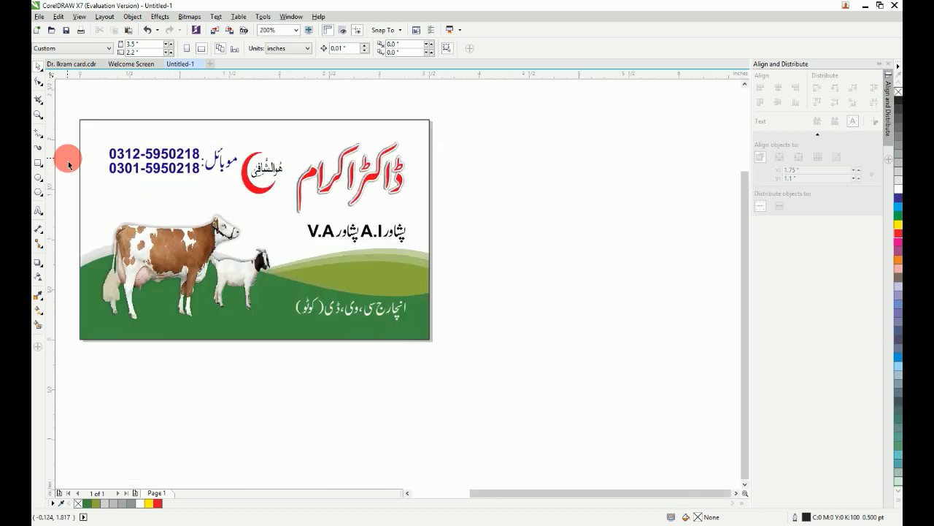
scroll(69, 165, up, 2)
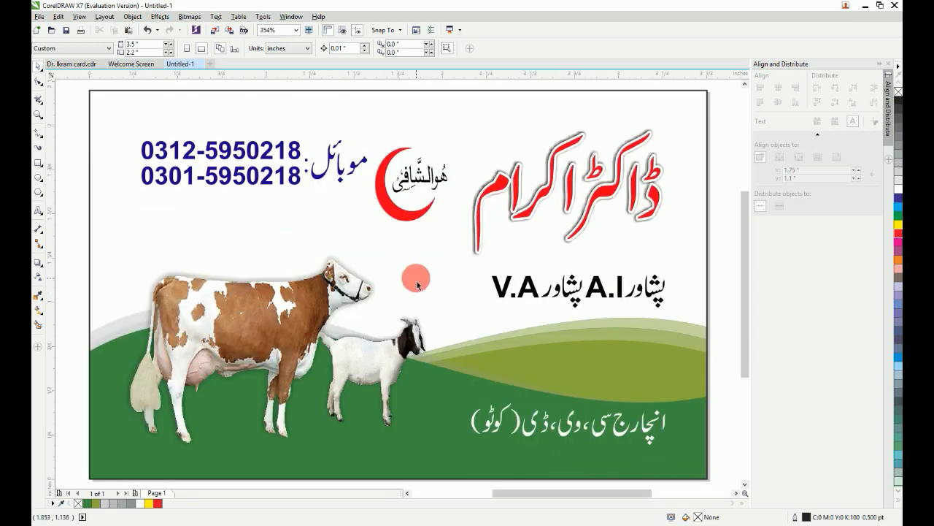
scroll(417, 281, down, 2)
drag(195, 143, 672, 431)
scroll(633, 411, up, 1)
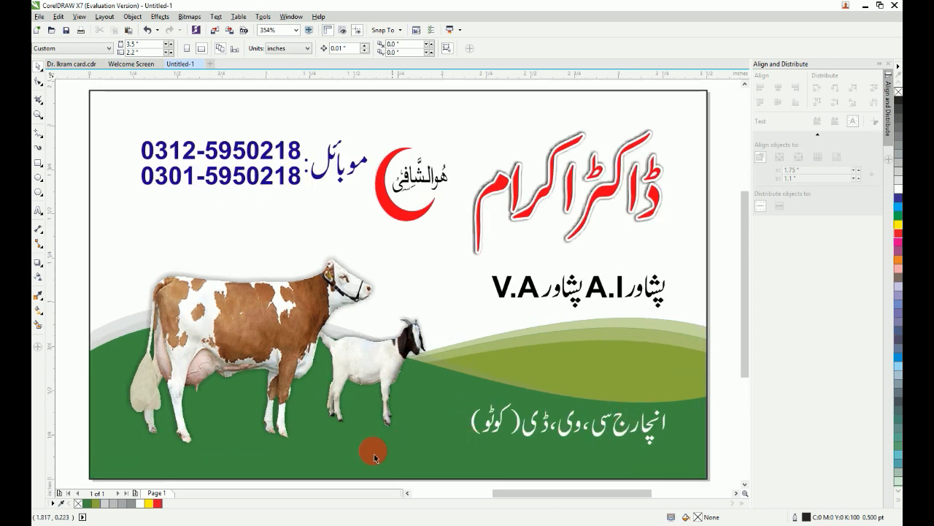
key(F8)
click(82, 170)
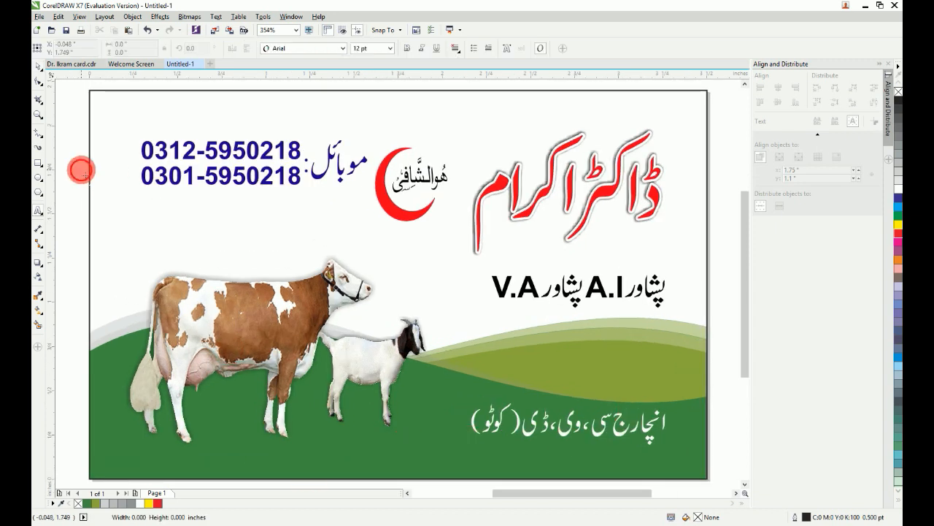
text(Docti)
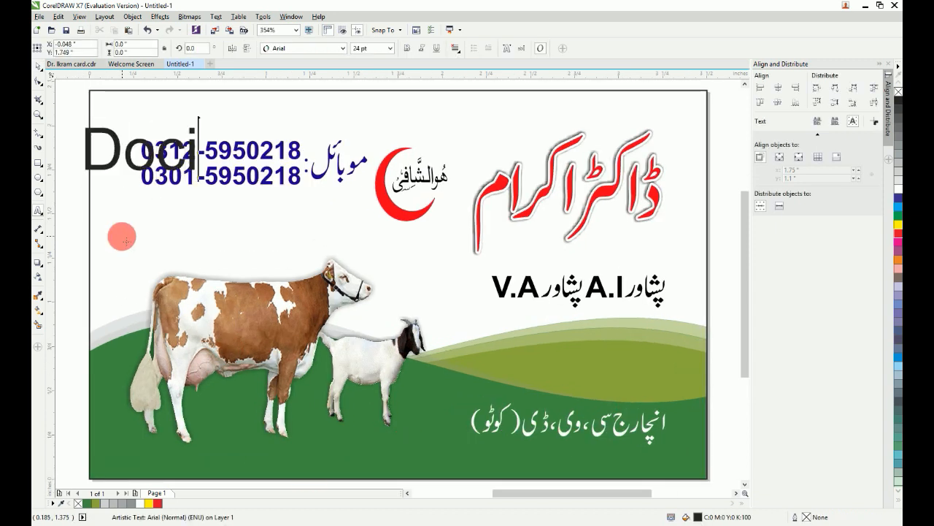
key(BackSpace)
text(or)
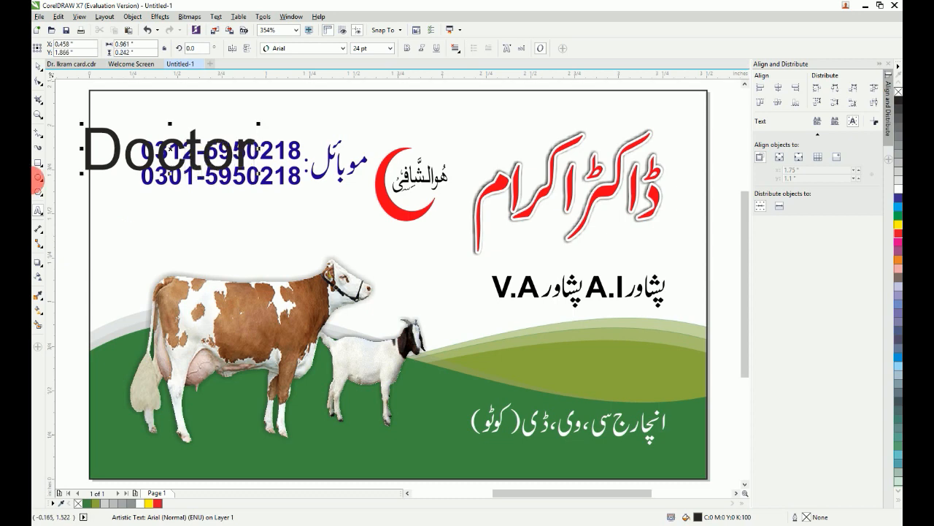
click(37, 69)
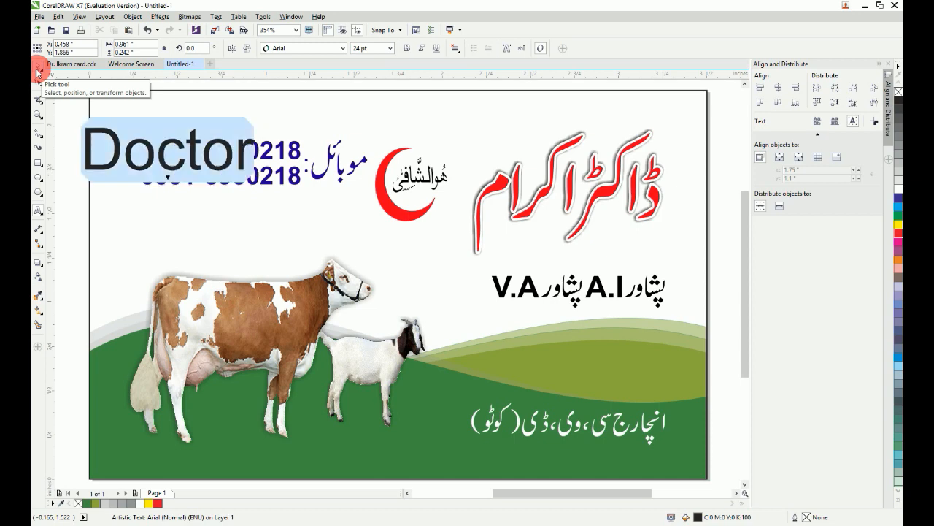
click(224, 201)
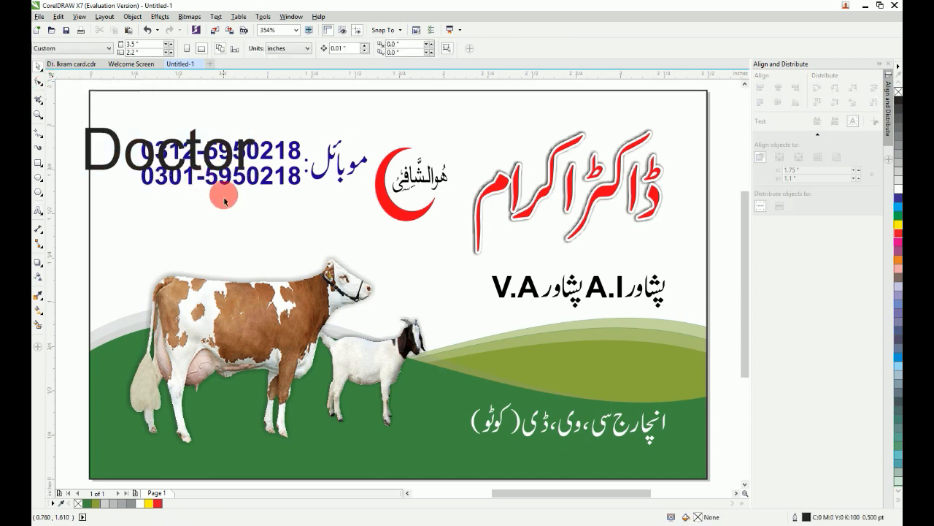
click(210, 164)
key(Delete)
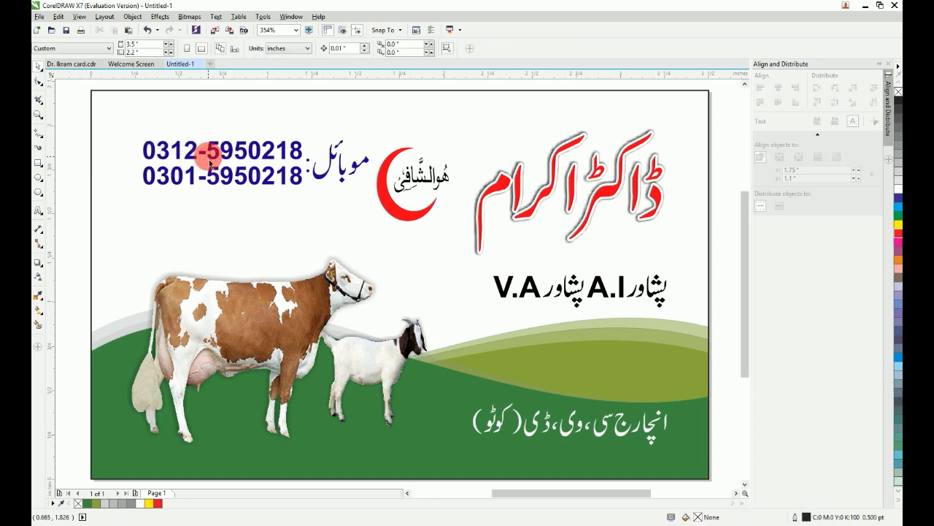
Start saving the card as a CDR drawing in the Learning folder and replace the default file name
key(ctrl+s)
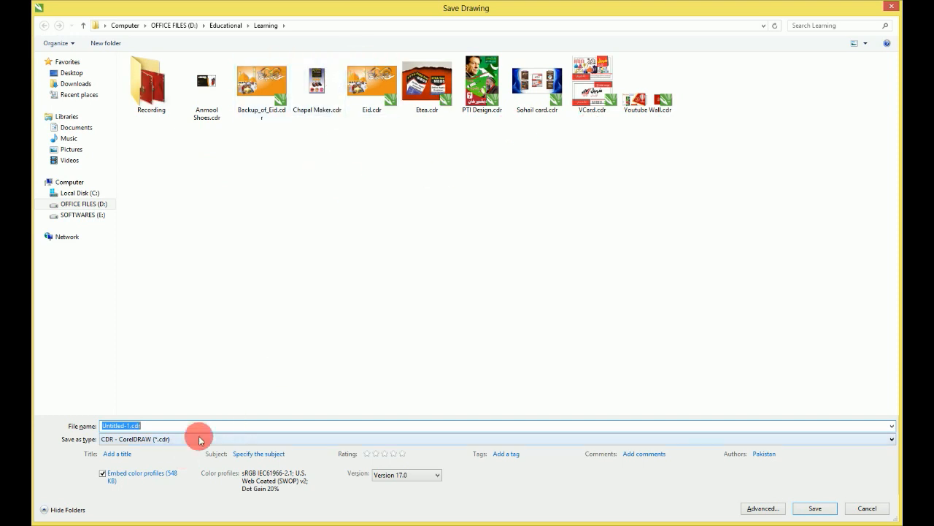
text(D)
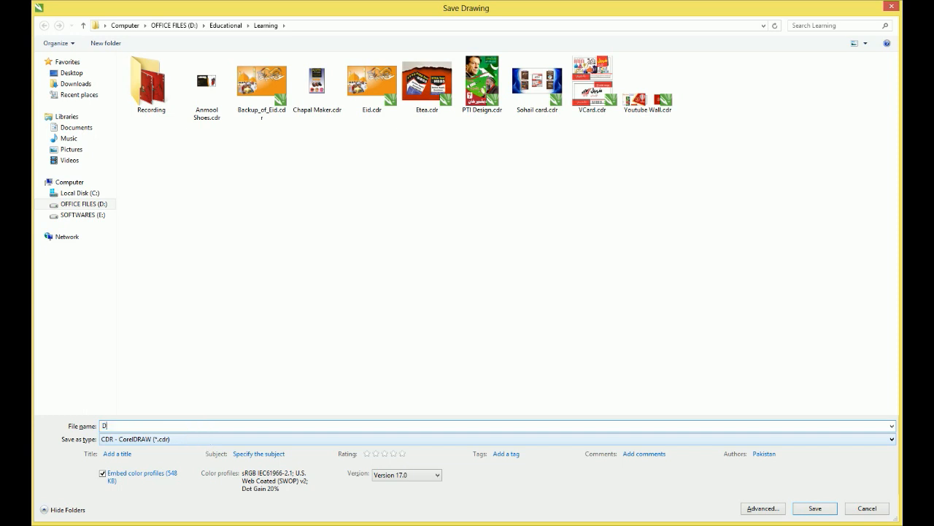